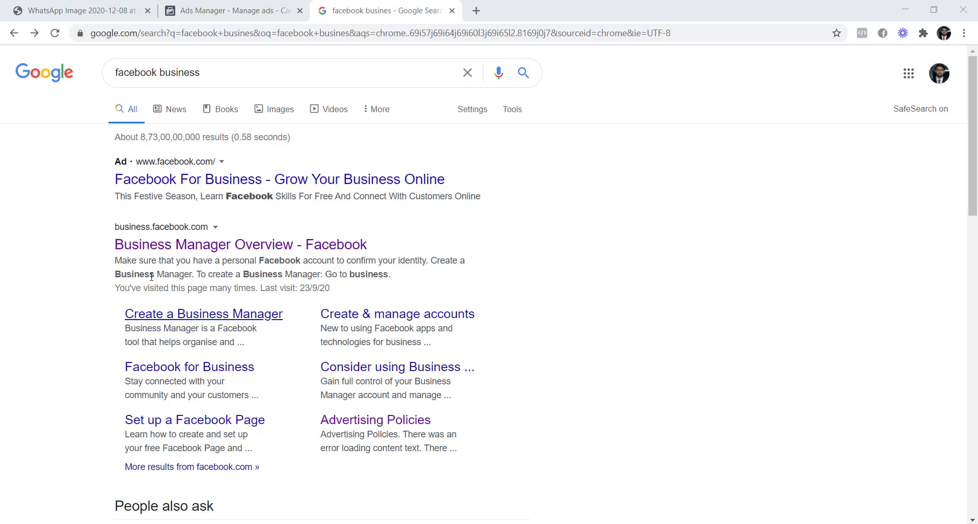
# Step: Open the Business Manager Overview search result, view the business selection page and return to the search results
pyautogui.click(209, 248)
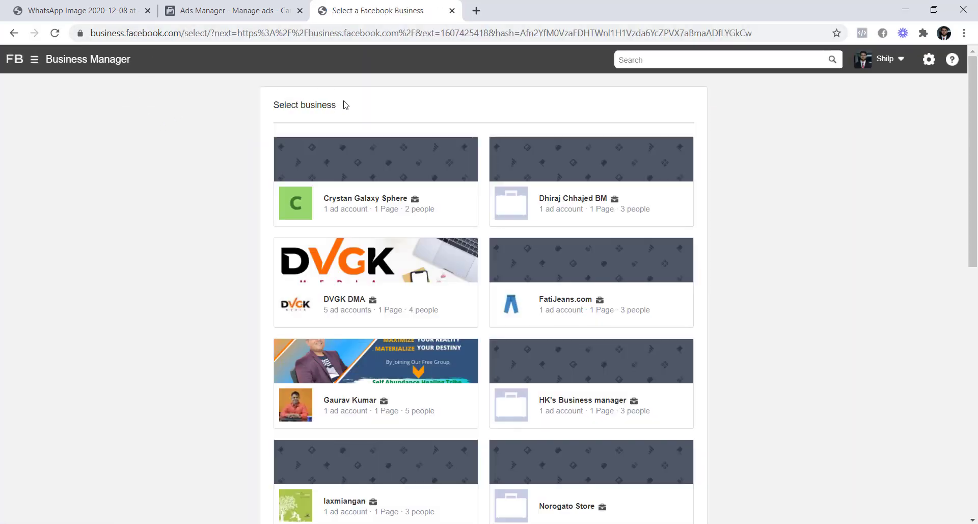
pyautogui.moveTo(346, 104); pyautogui.dragTo(261, 107)
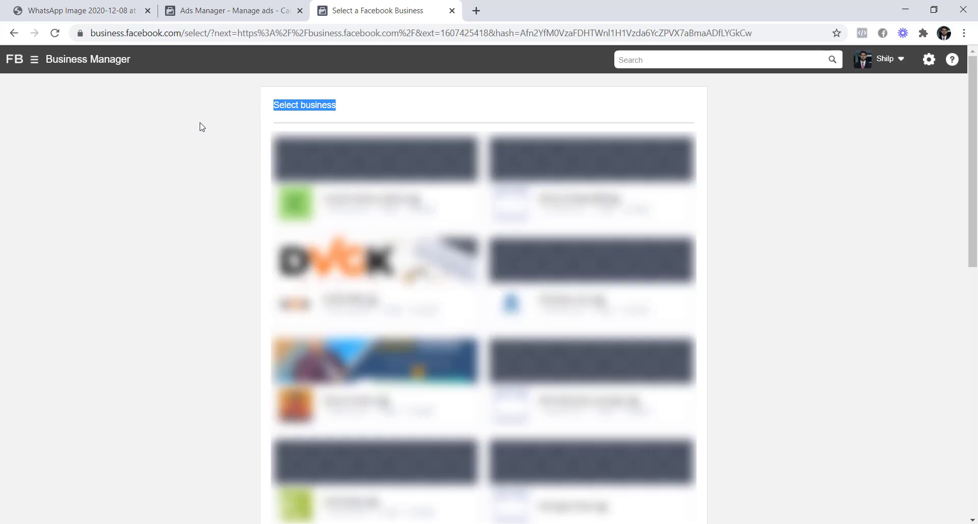
pyautogui.click(199, 124)
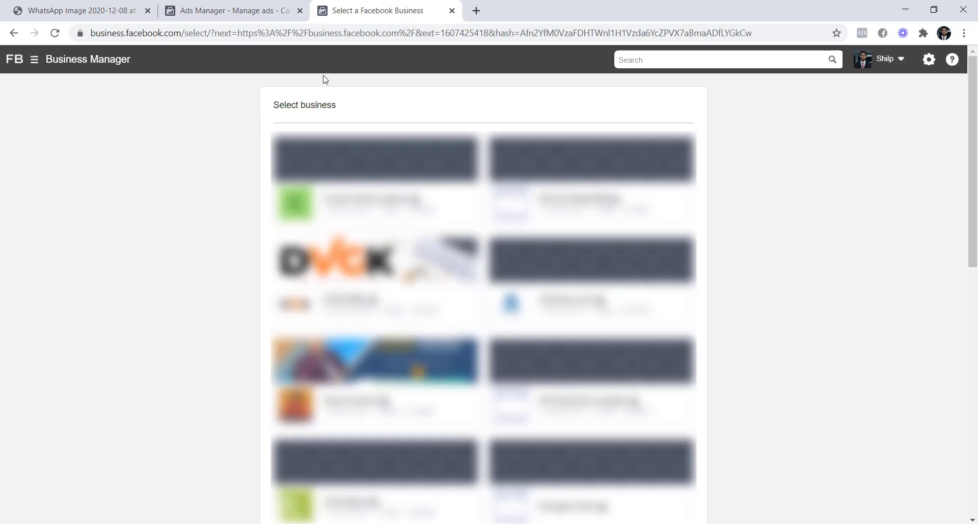
pyautogui.click(14, 33)
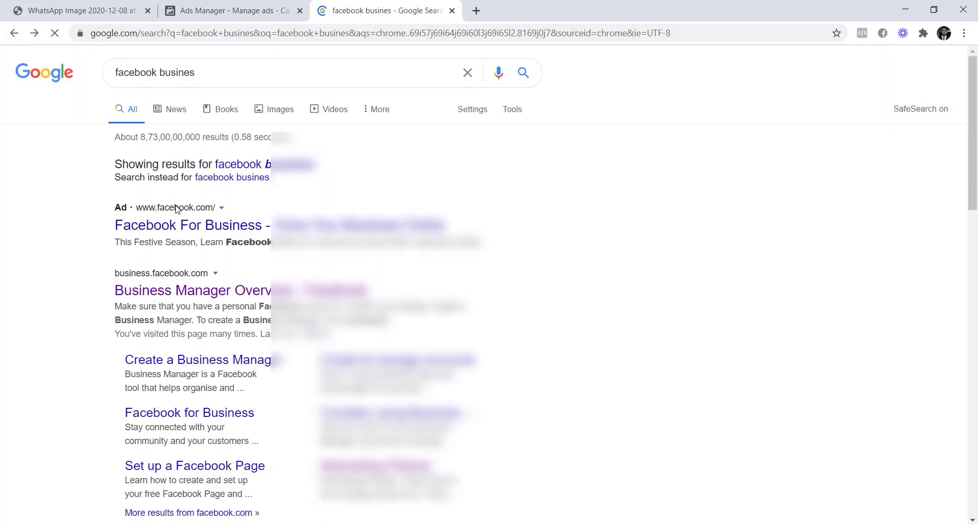
# Step: Open the Business Manager Overview result in an incognito window and examine its address and landing page text
pyautogui.rightClick(214, 292)
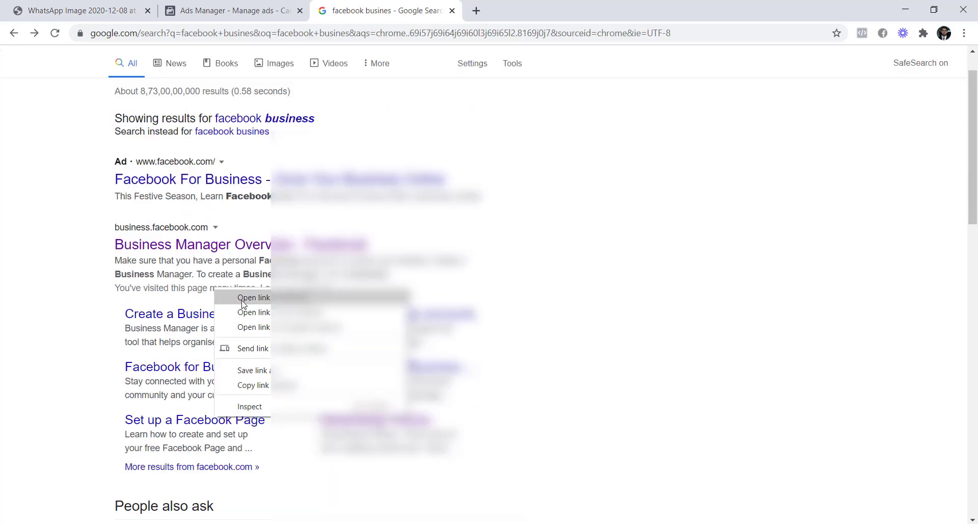
pyautogui.click(254, 327)
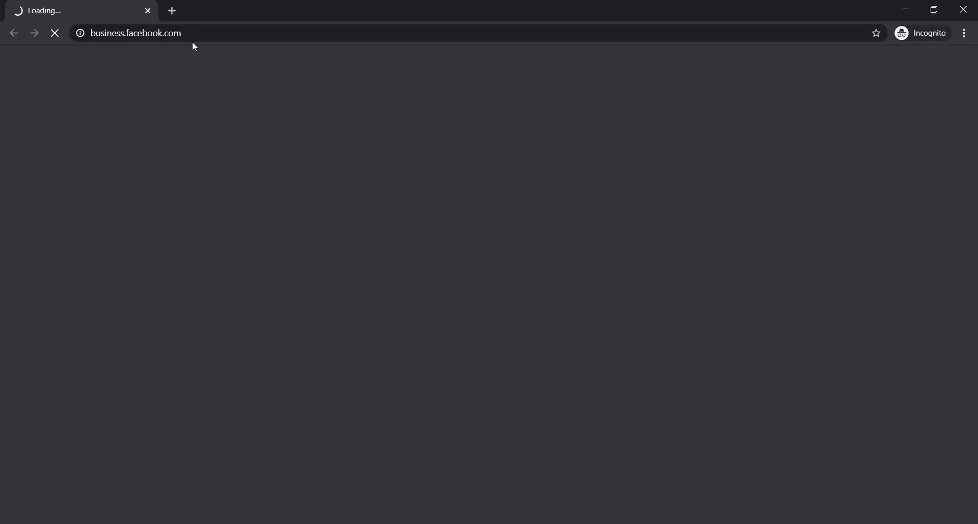
pyautogui.moveTo(192, 35); pyautogui.dragTo(82, 37)
pyautogui.click(127, 180)
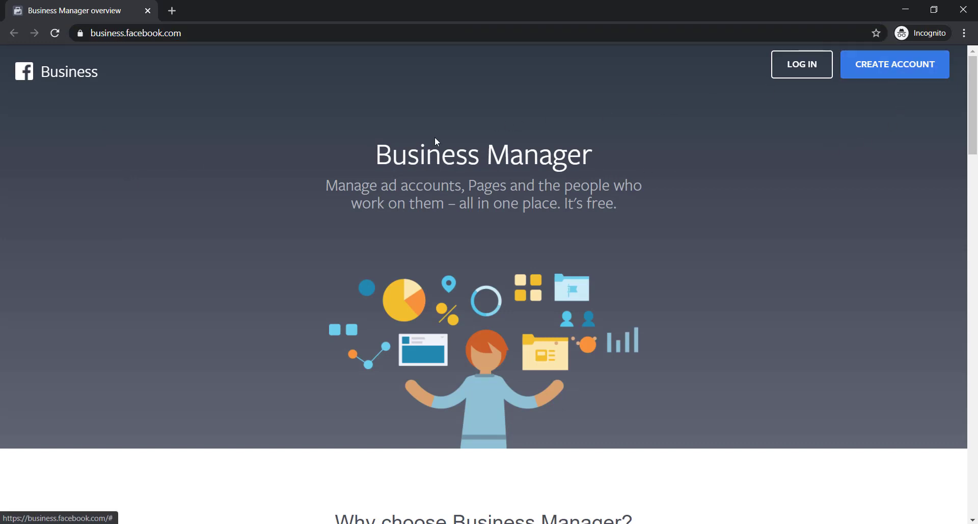
pyautogui.moveTo(628, 156); pyautogui.dragTo(288, 166)
pyautogui.click(341, 138)
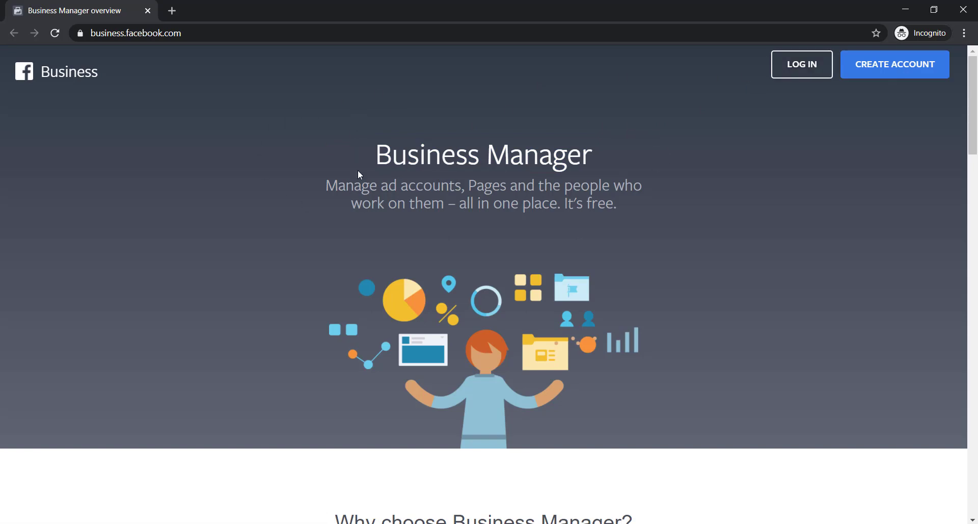
# Step: Return to the regular browser window, view the WhatsApp image of Facebook Business Suite and go back to the search results
pyautogui.click(391, 523)
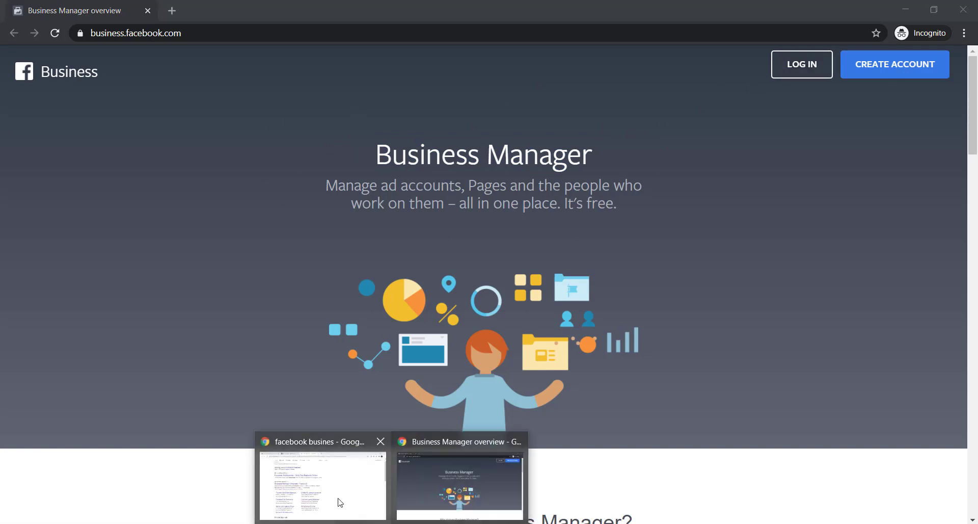
pyautogui.click(341, 503)
pyautogui.click(64, 14)
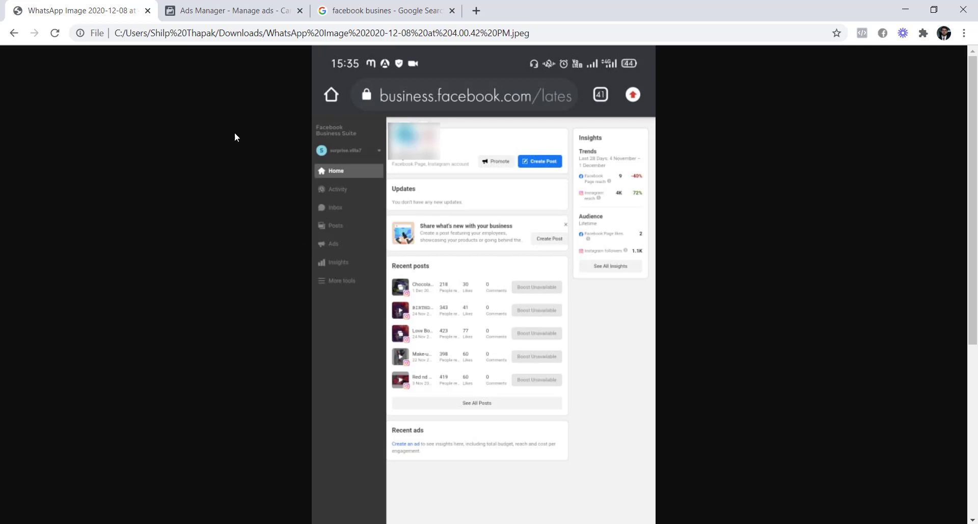
pyautogui.click(231, 16)
pyautogui.click(360, 15)
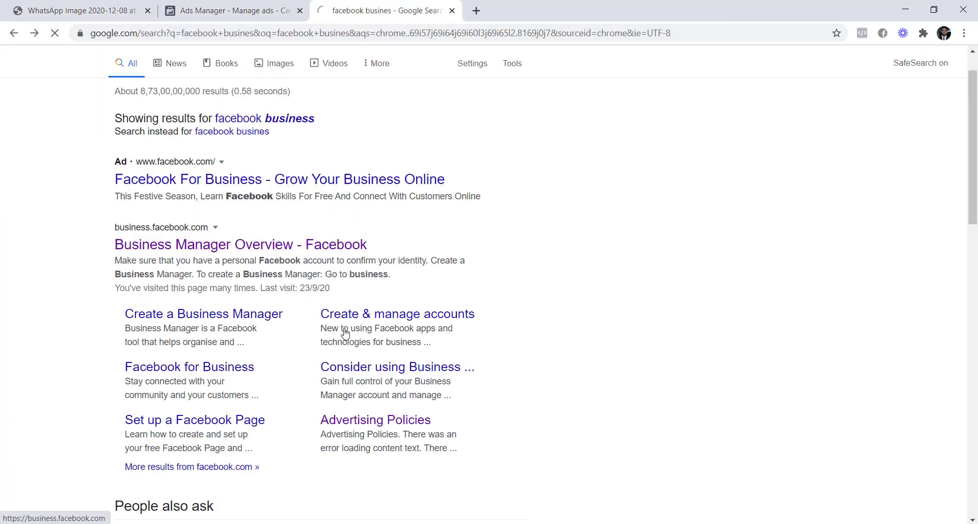
# Step: Close the incognito window and open the Business Manager Overview result in the regular window
pyautogui.click(458, 474)
pyautogui.click(963, 9)
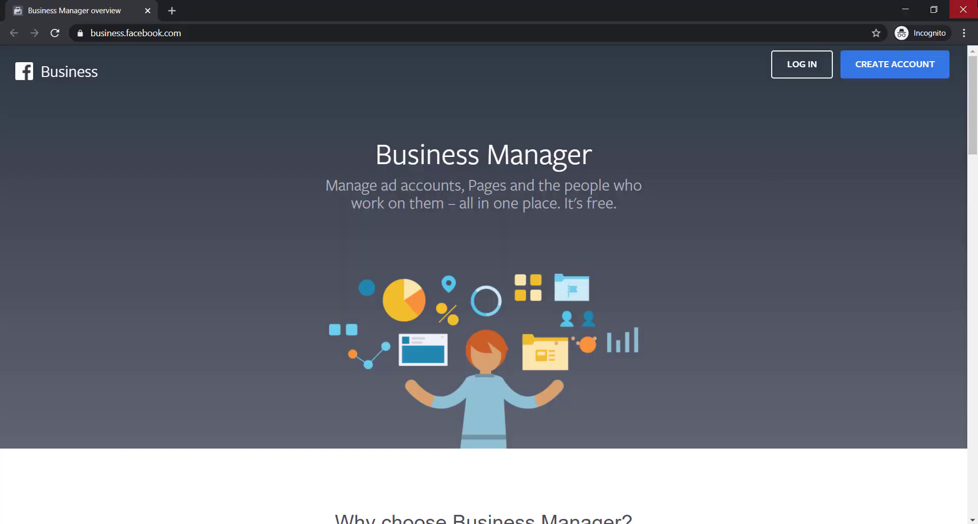
pyautogui.click(153, 244)
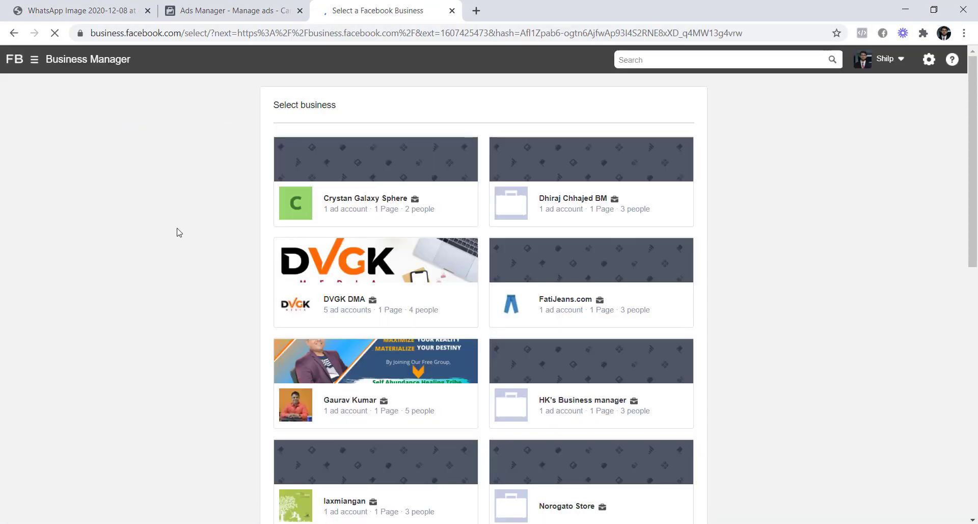
# Step: Look through the available businesses and open the TNL Alternate Account business
pyautogui.scroll(-5, 177, 233)
pyautogui.scroll(-3, 176, 232)
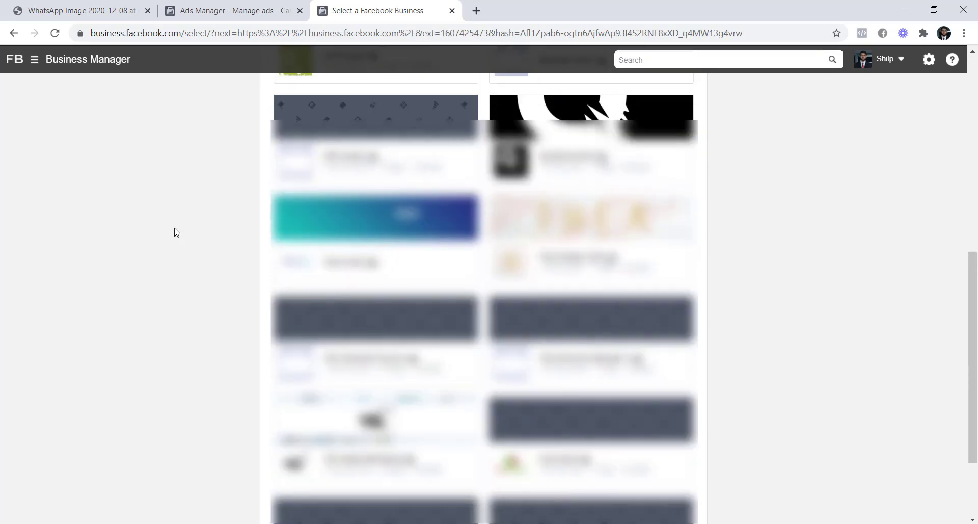
pyautogui.scroll(-3, 151, 329)
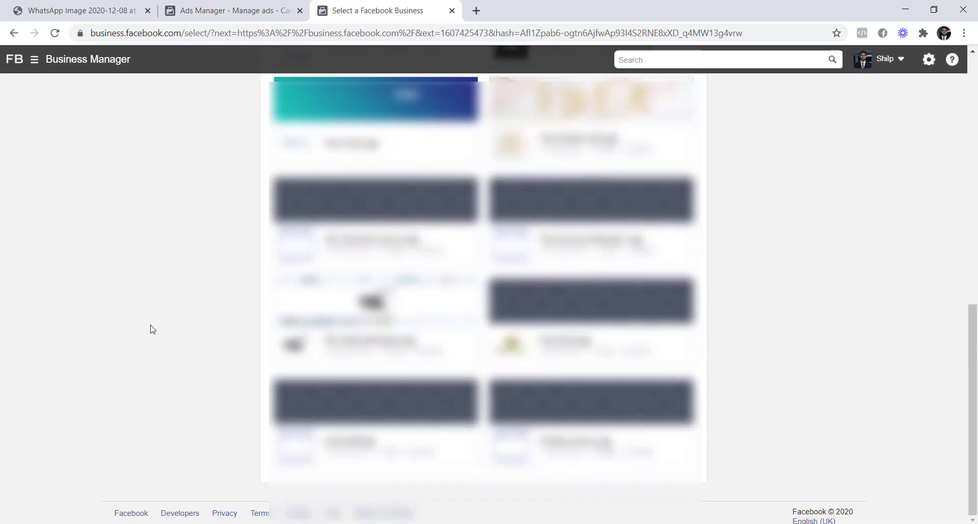
pyautogui.scroll(4, 151, 329)
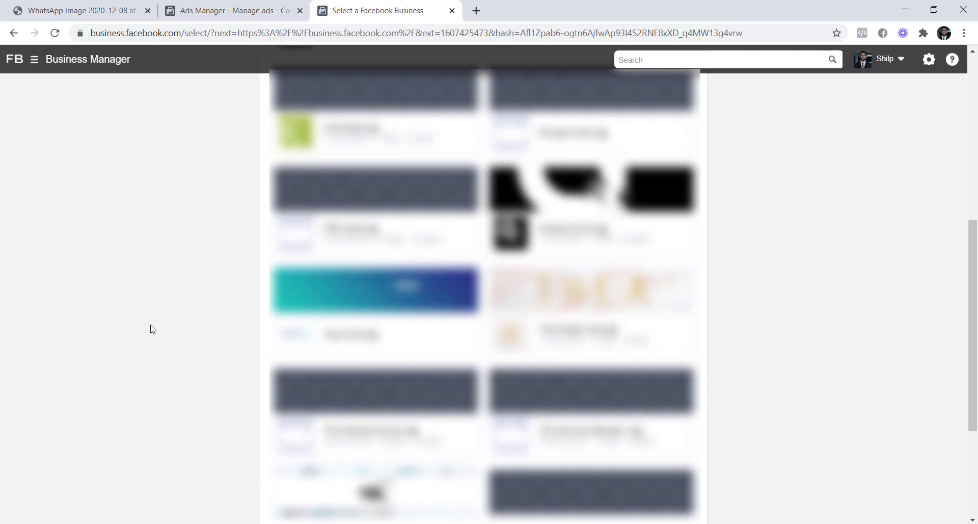
pyautogui.click(311, 396)
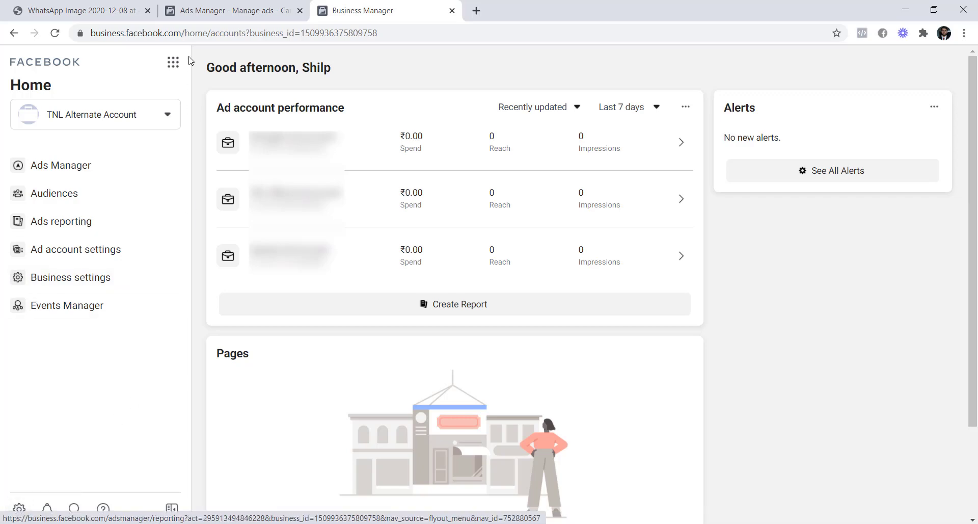
# Step: Show the business tools and shortcuts and open Business settings for TNL Alternate Account
pyautogui.click(175, 64)
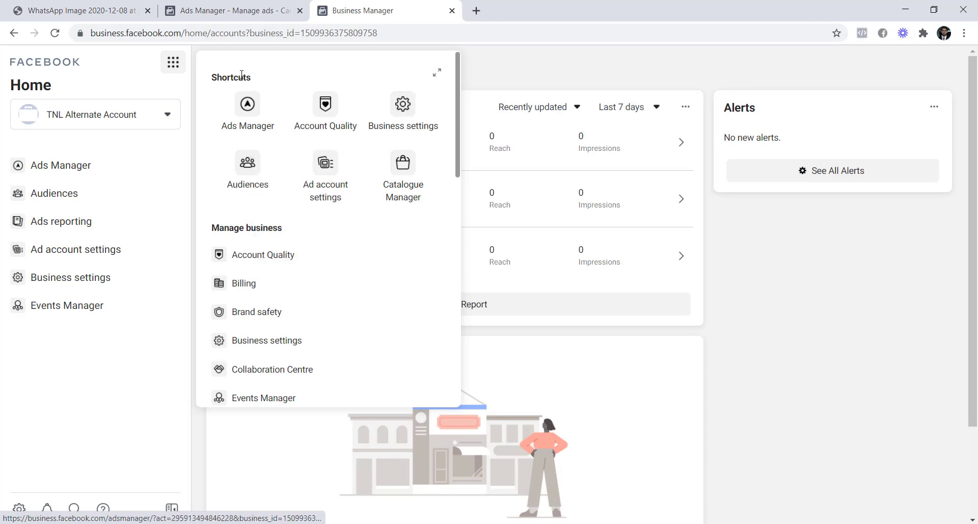
pyautogui.moveTo(257, 78); pyautogui.dragTo(216, 71)
pyautogui.click(273, 69)
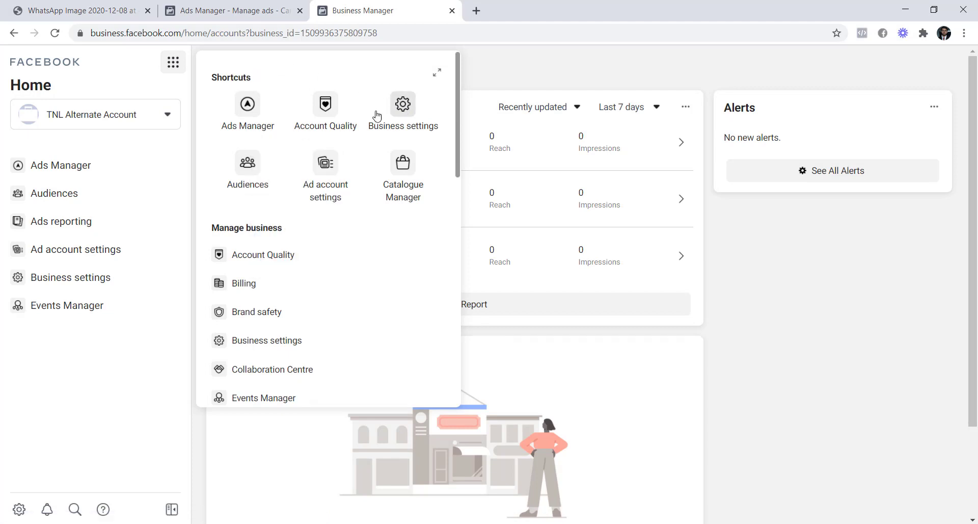
pyautogui.scroll(-2, 278, 244)
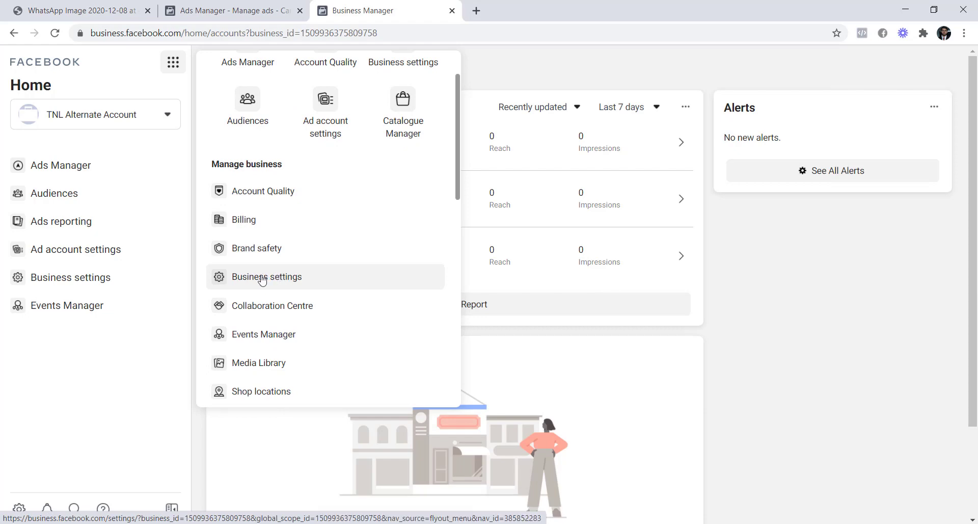
pyautogui.click(262, 280)
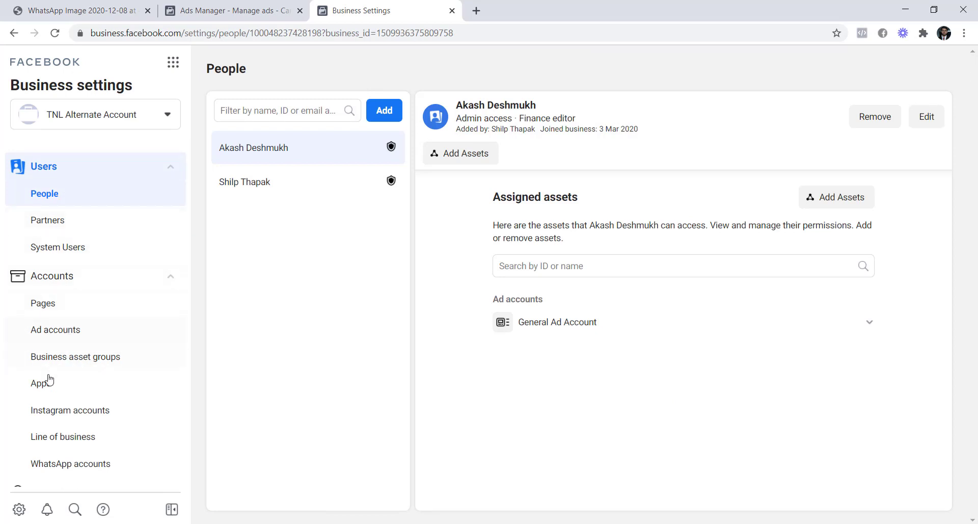
# Step: Expand the Data sources category in the business settings and open the Business info page
pyautogui.scroll(-1, 104, 410)
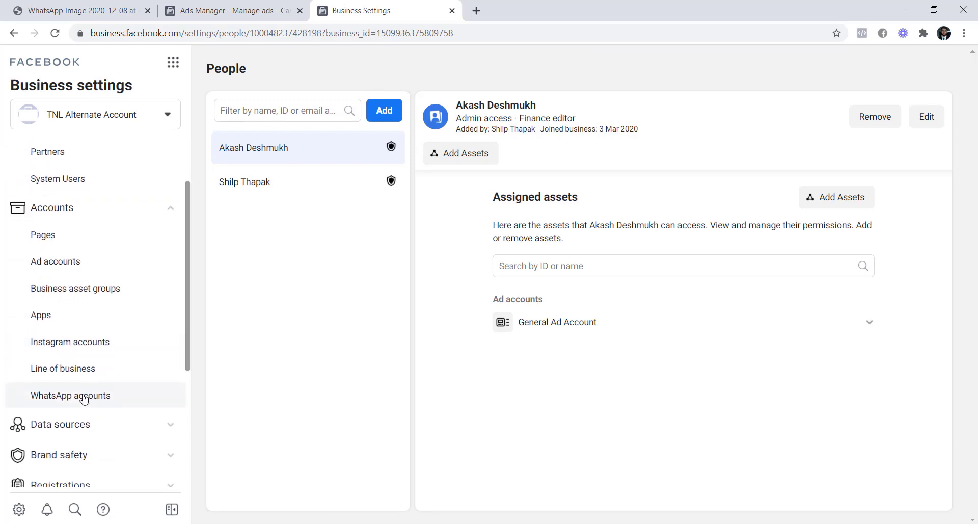
pyautogui.scroll(-1, 107, 397)
pyautogui.click(107, 368)
pyautogui.scroll(-1, 107, 368)
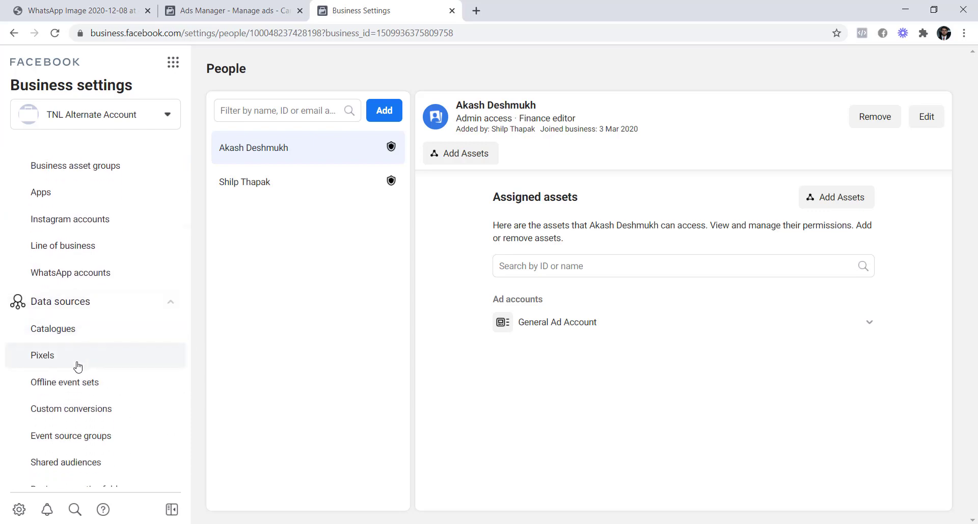
pyautogui.scroll(-2, 125, 356)
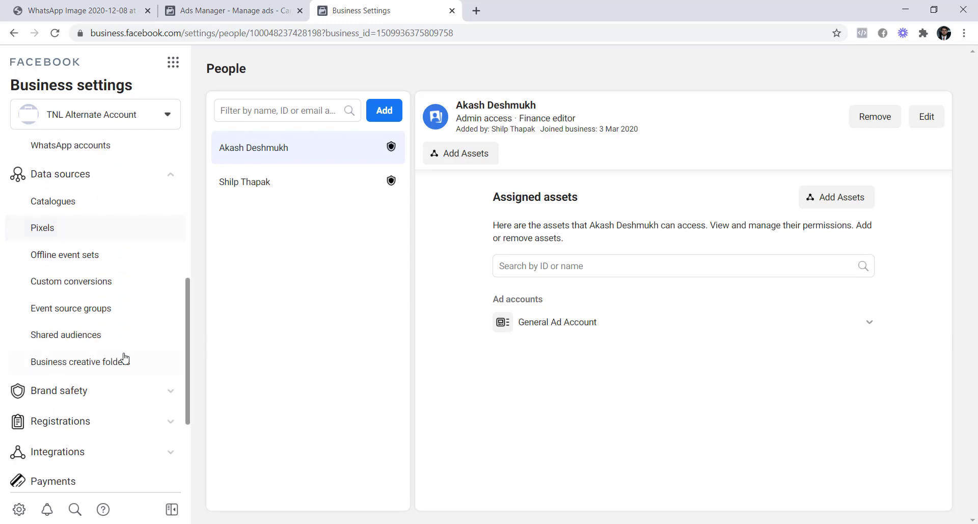
pyautogui.scroll(-3, 124, 357)
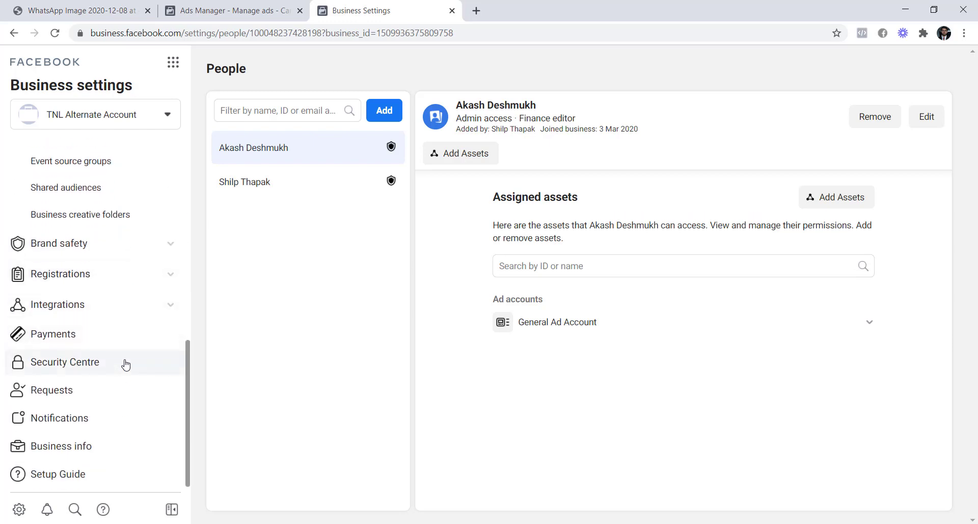
pyautogui.click(51, 455)
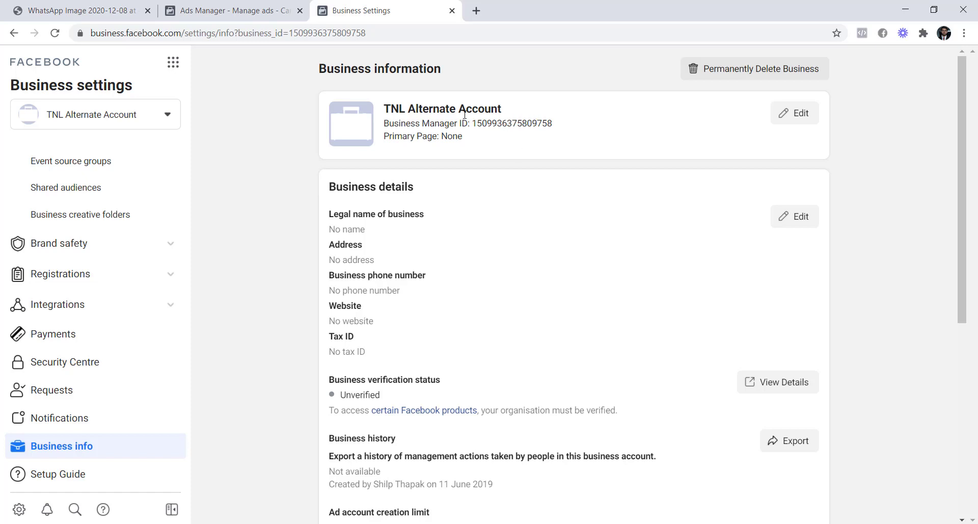
# Step: Examine the business name, Business Manager ID, primary Page and ad account creation limit on the Business info page
pyautogui.moveTo(533, 116); pyautogui.dragTo(386, 106)
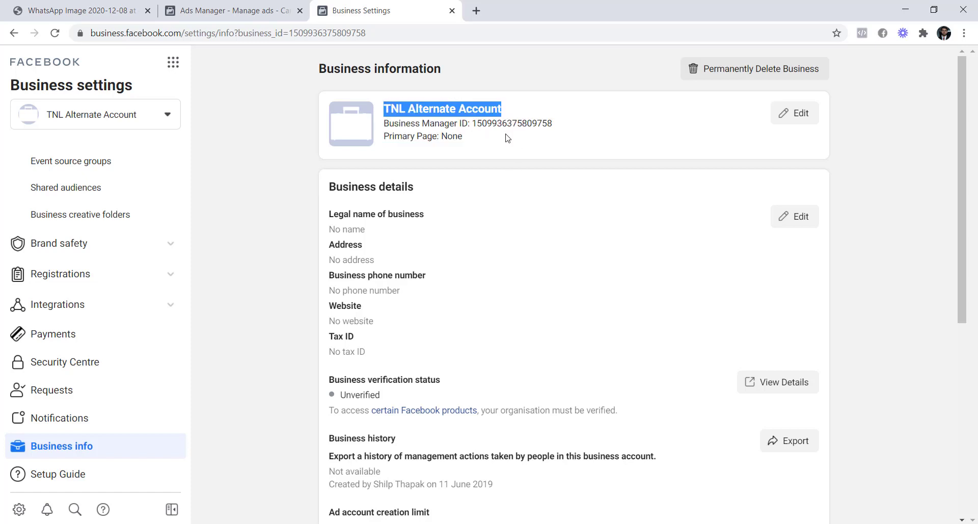
pyautogui.moveTo(563, 125); pyautogui.dragTo(384, 136)
pyautogui.click(236, 218)
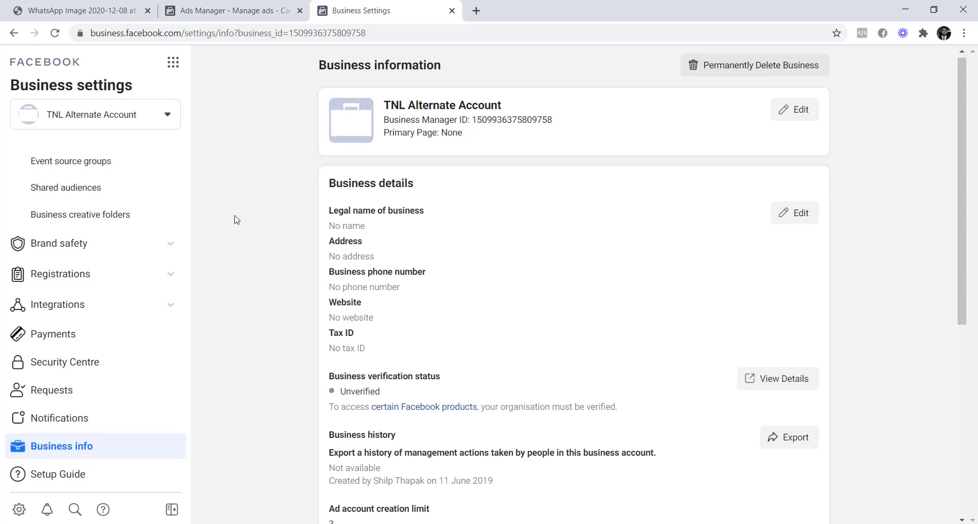
pyautogui.scroll(-3, 238, 219)
pyautogui.tripleClick(324, 329)
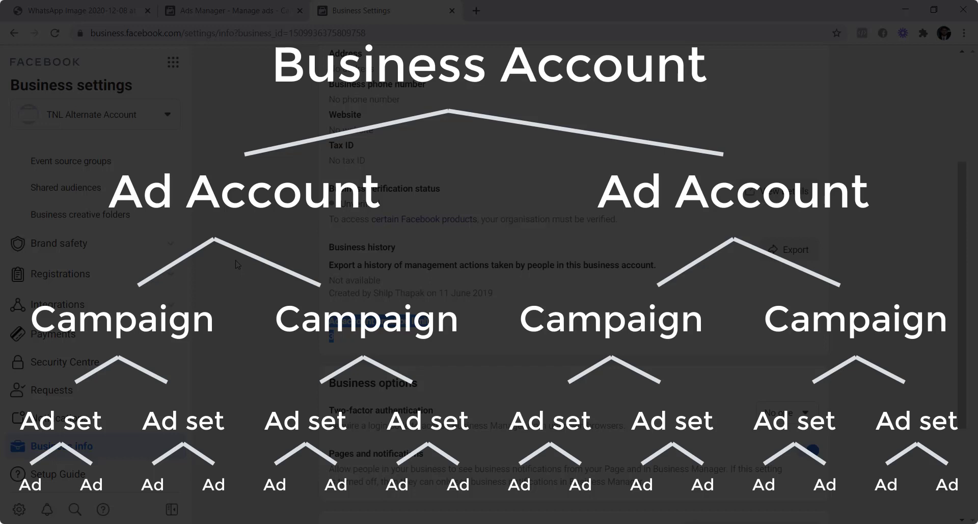
pyautogui.click(235, 264)
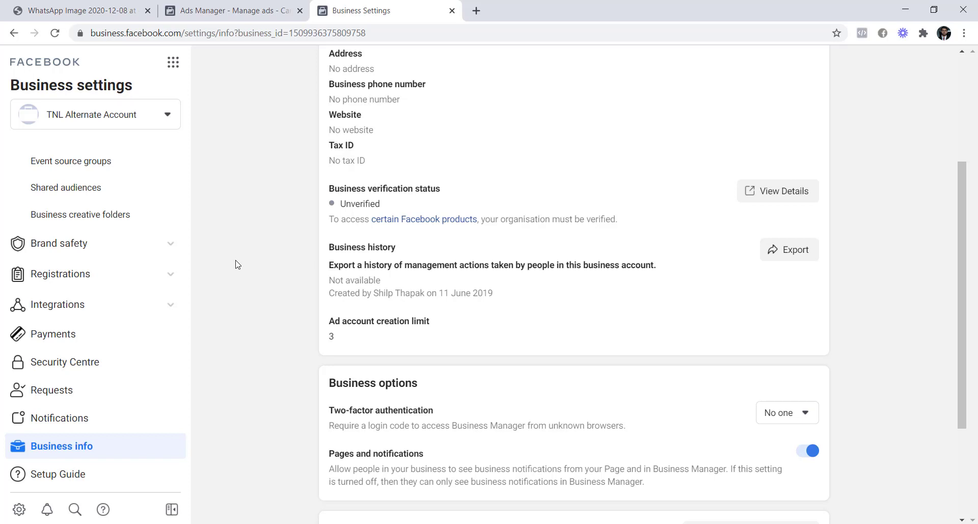
# Step: Open the Ad accounts settings and check the list of businesses available for switching without changing the business
pyautogui.scroll(10, 99, 255)
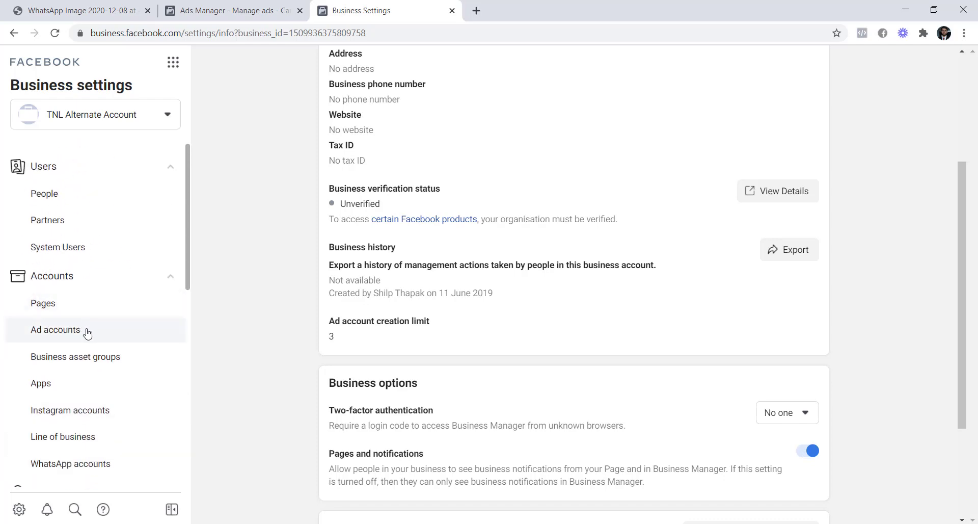
pyautogui.click(95, 333)
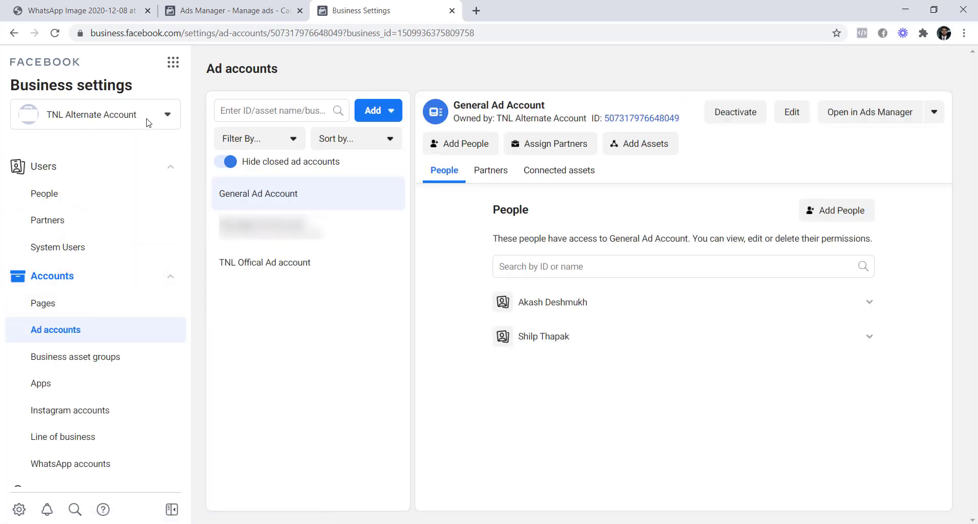
pyautogui.click(161, 124)
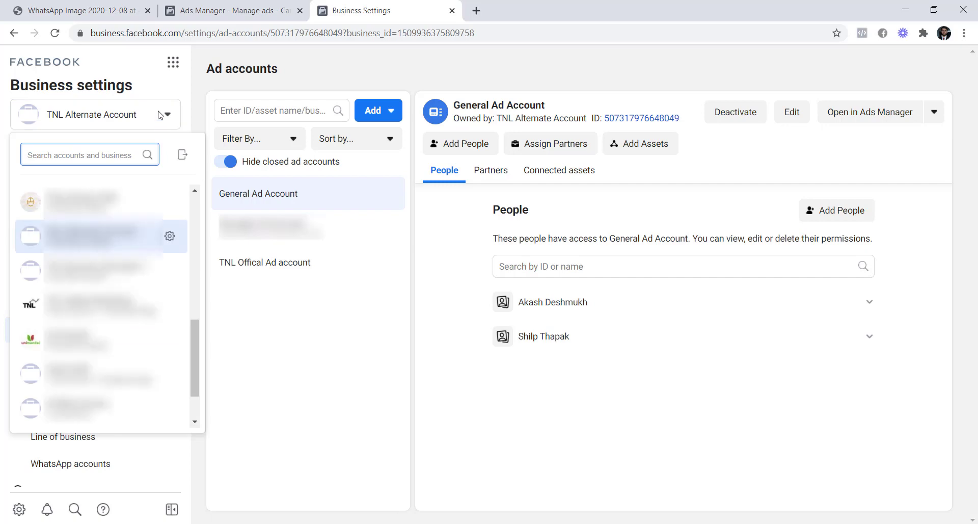
pyautogui.click(331, 73)
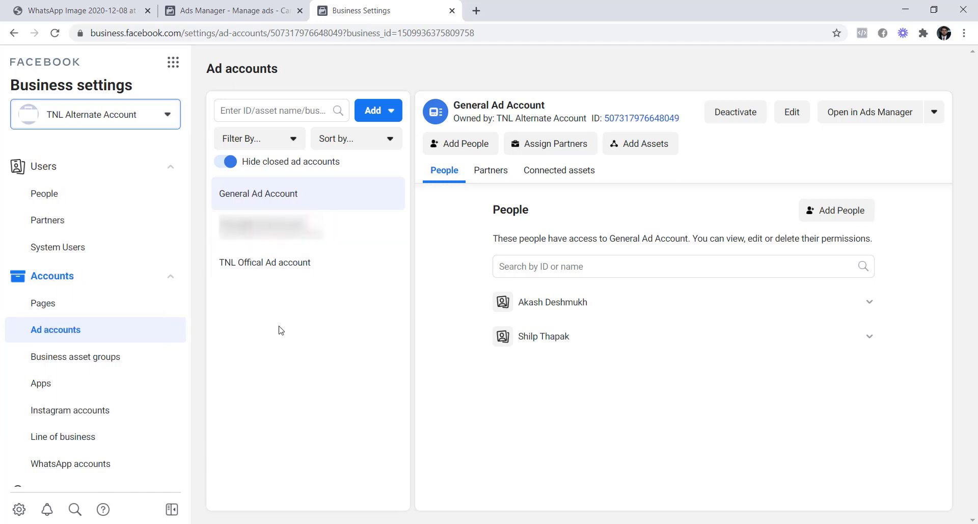
# Step: Open Ads Manager in a new browser tab from the business shortcuts and switch it to TNL Offical Ad account
pyautogui.click(247, 16)
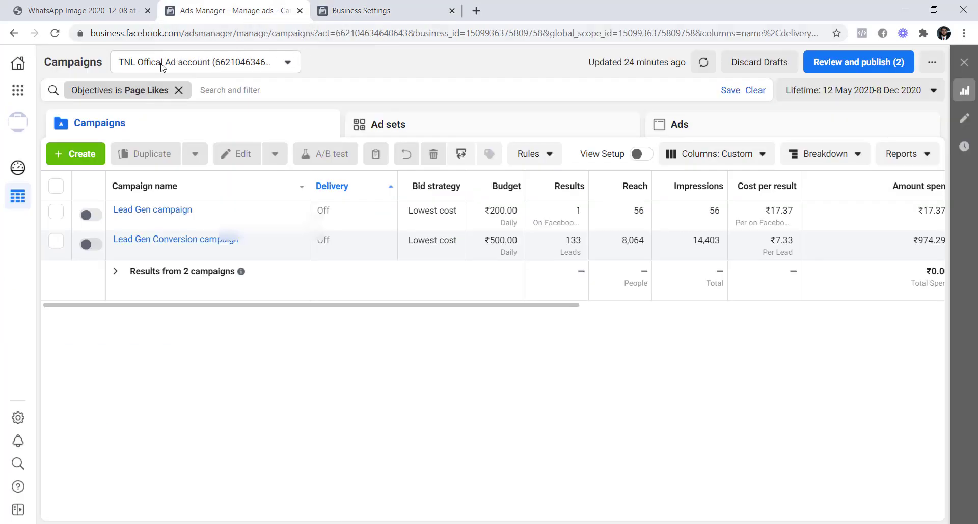
pyautogui.click(373, 19)
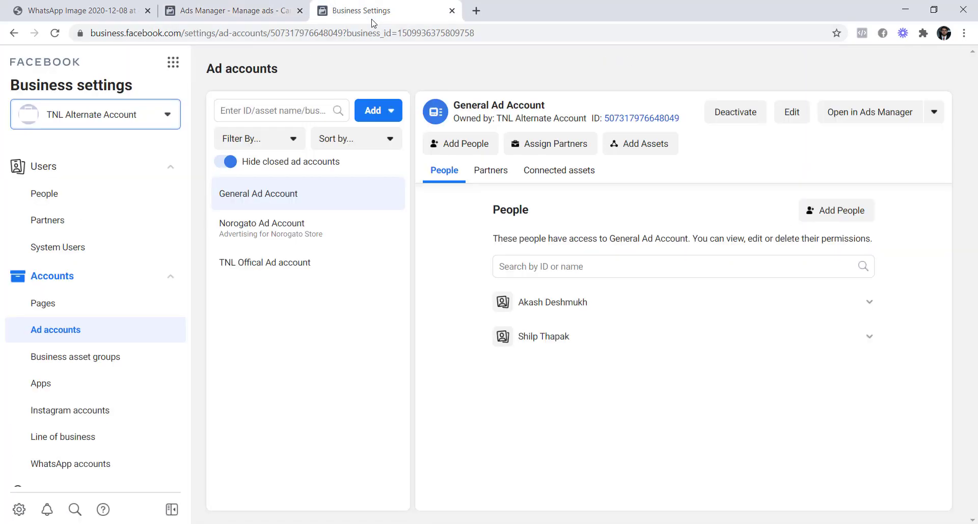
pyautogui.click(173, 62)
pyautogui.rightClick(248, 104)
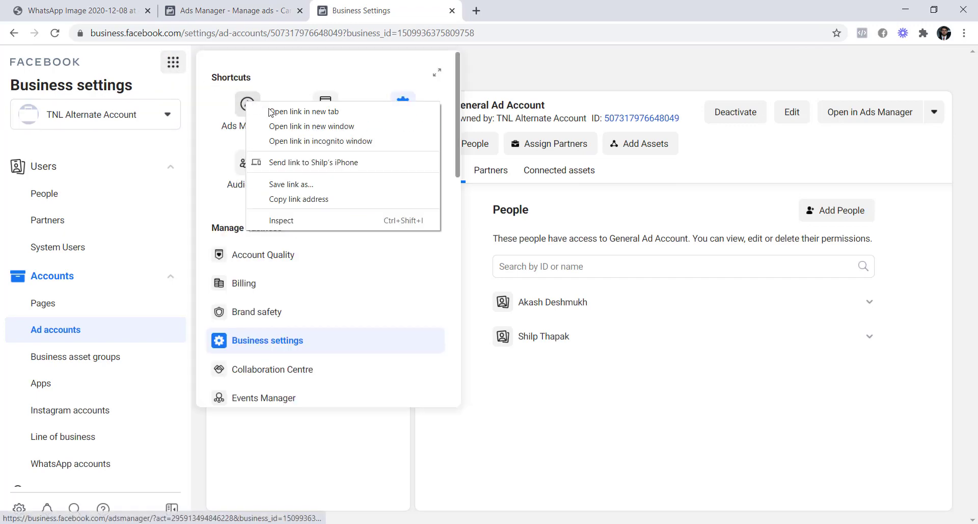
pyautogui.click(271, 112)
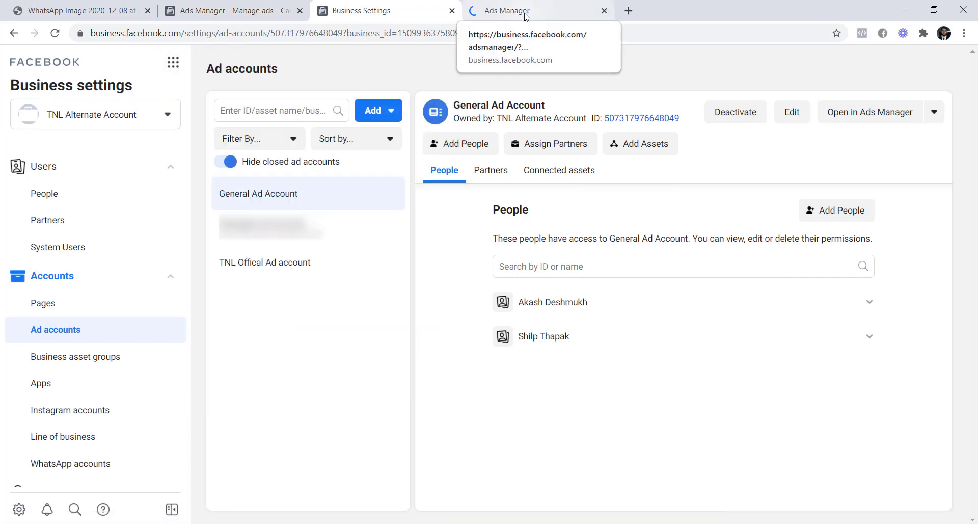
pyautogui.click(526, 18)
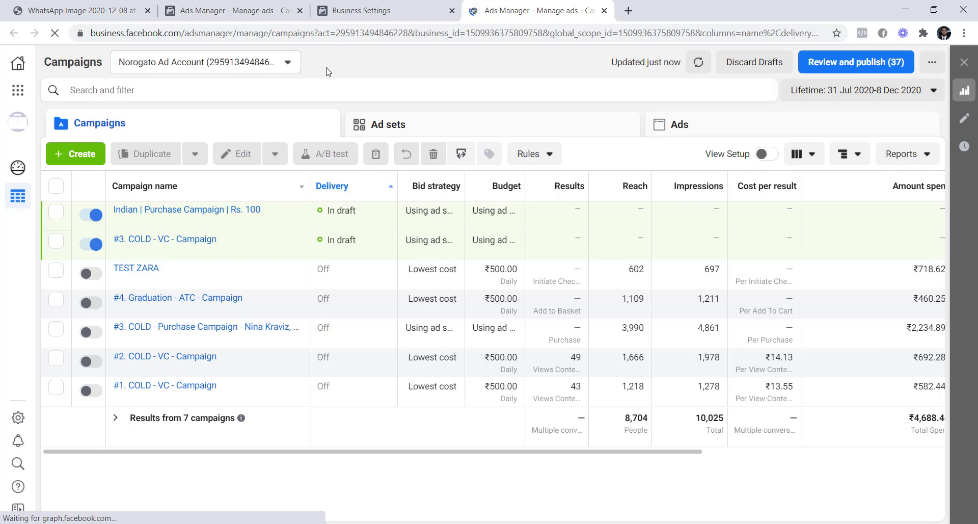
pyautogui.click(275, 63)
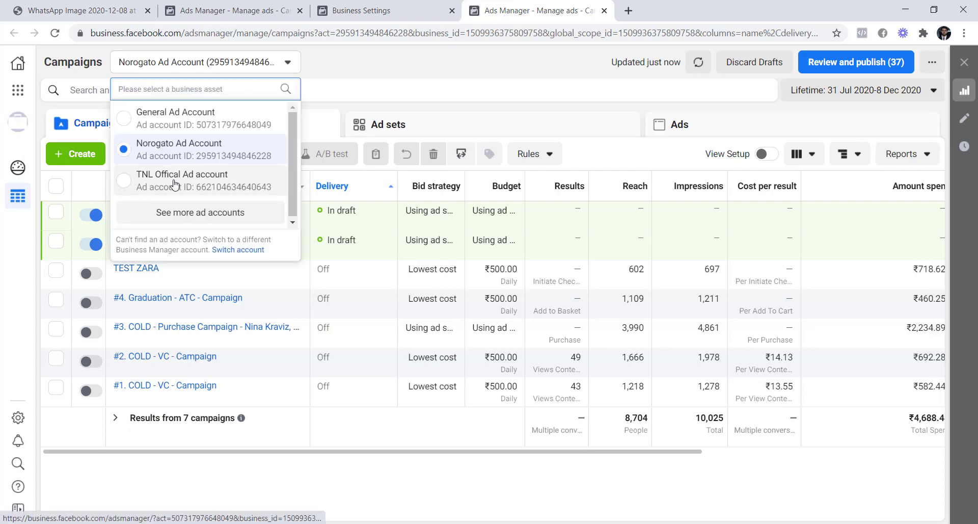
pyautogui.click(175, 180)
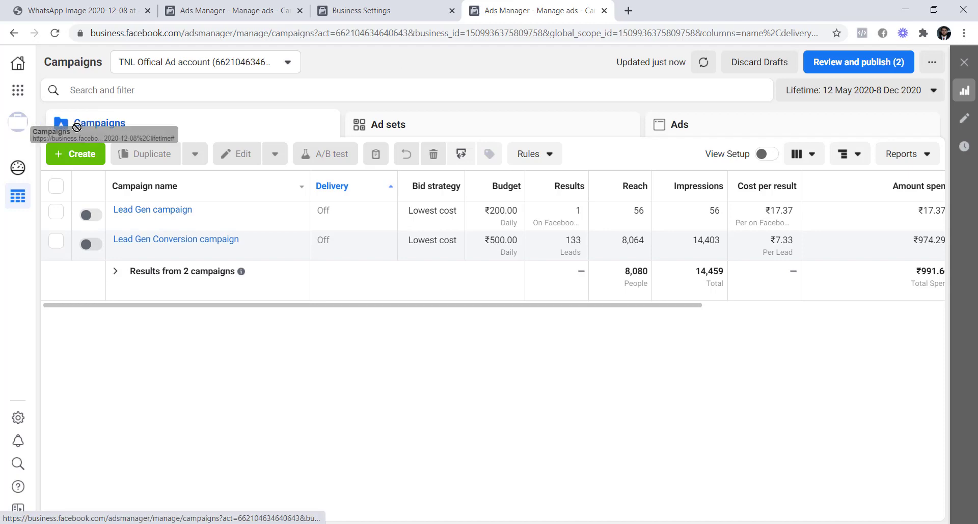
# Step: Examine the account's ad sets and ads, and return to the Campaigns level
pyautogui.click(416, 122)
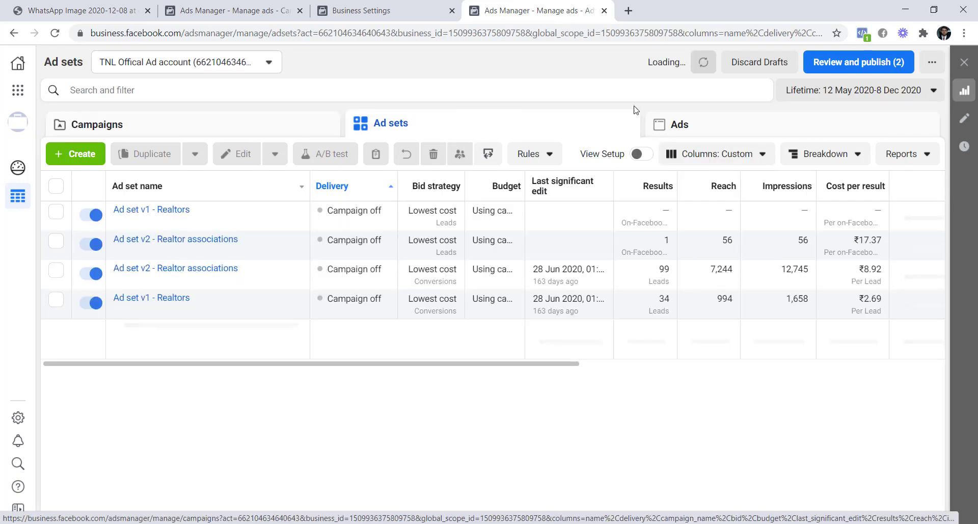
pyautogui.click(711, 123)
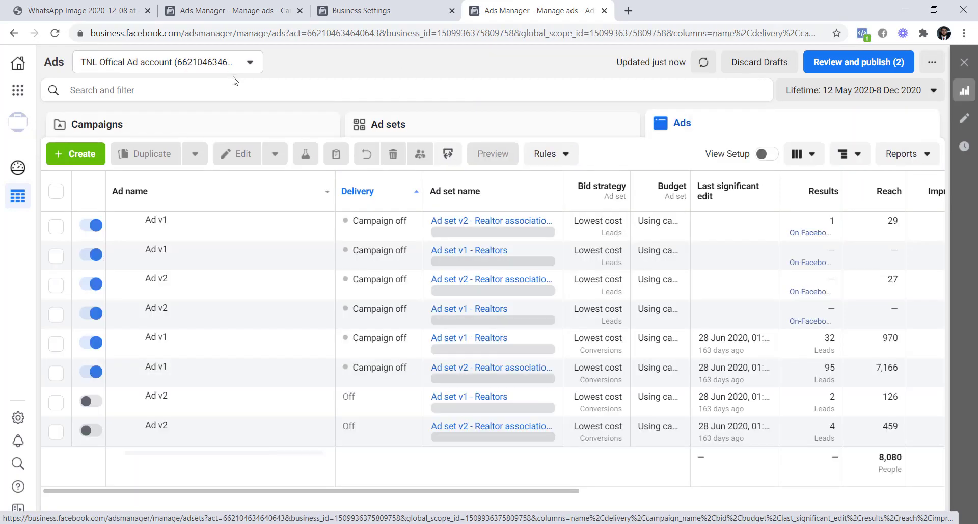
pyautogui.click(148, 123)
pyautogui.click(399, 126)
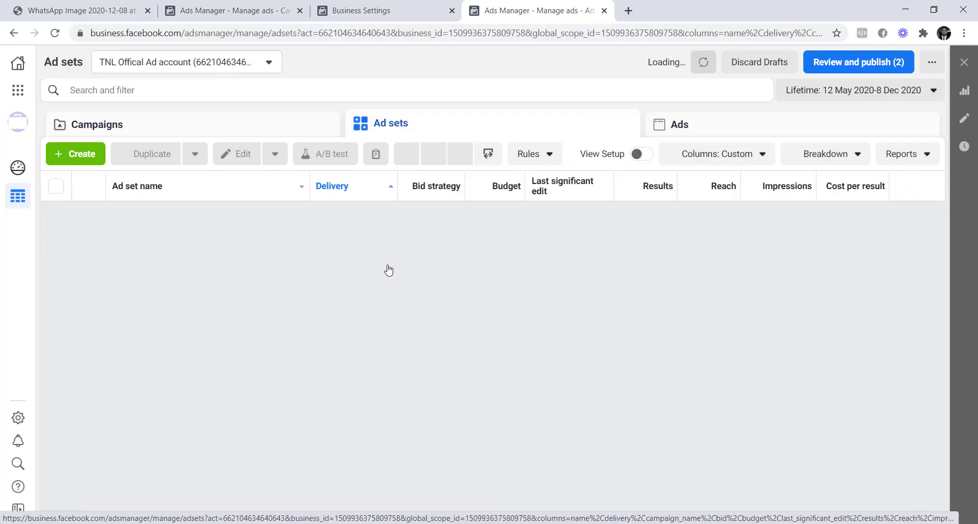
pyautogui.click(722, 124)
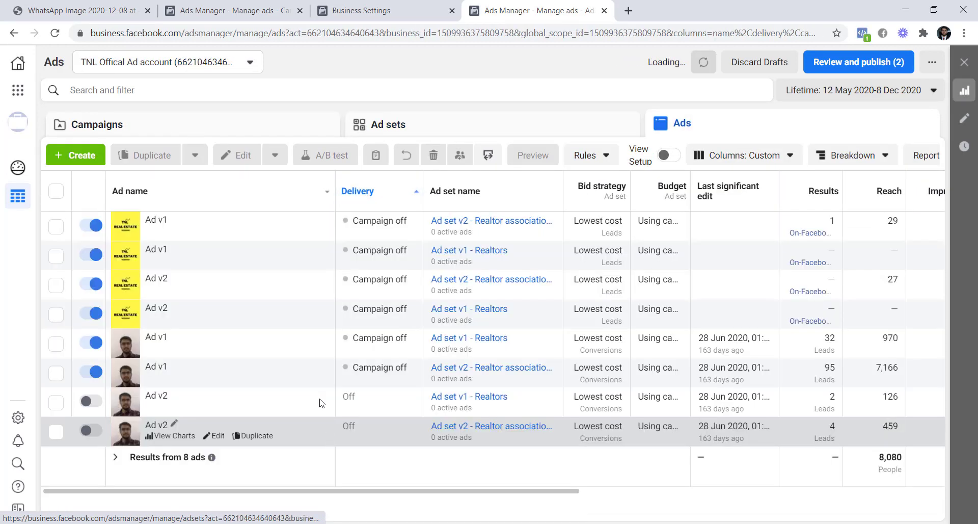
pyautogui.click(205, 128)
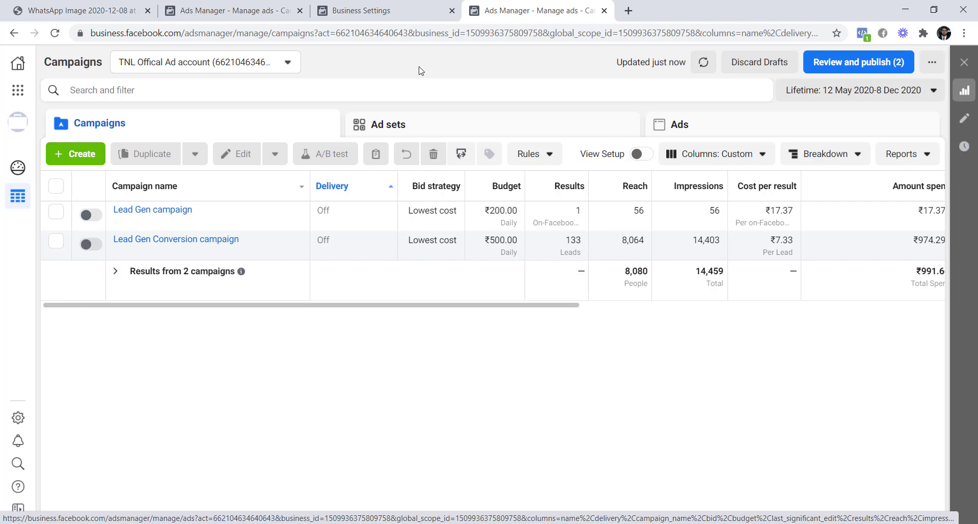
# Step: Return to Business settings and review the Accounts and Data sources categories and the options for adding an ad account
pyautogui.click(407, 21)
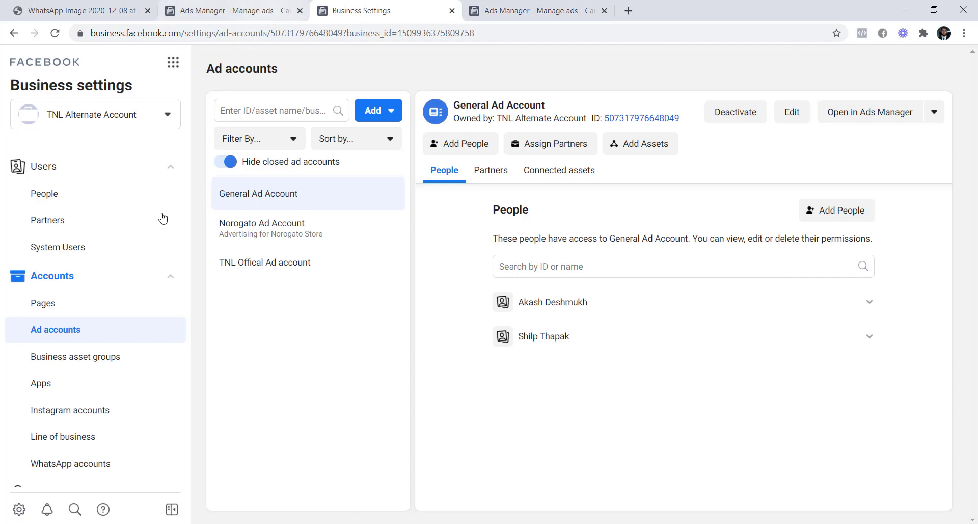
pyautogui.scroll(-3, 97, 332)
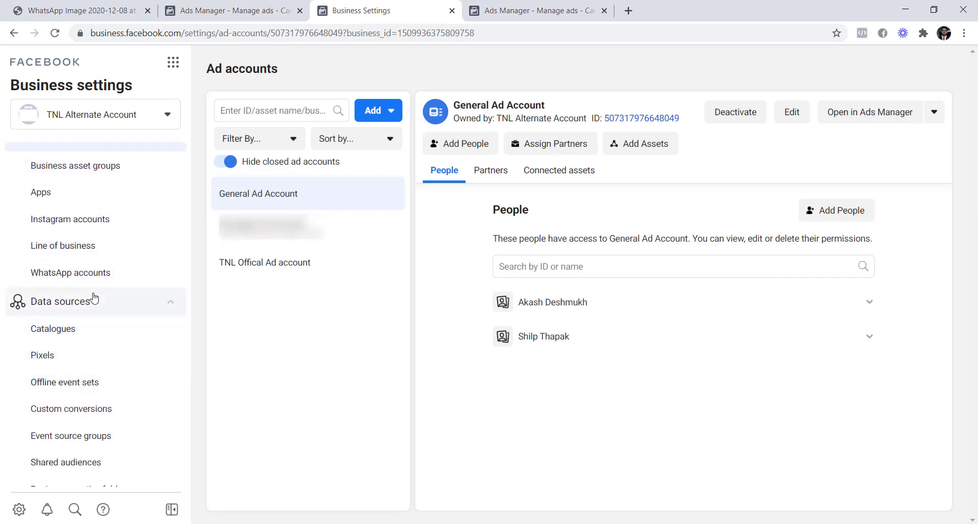
pyautogui.scroll(2, 96, 306)
pyautogui.scroll(2, 96, 319)
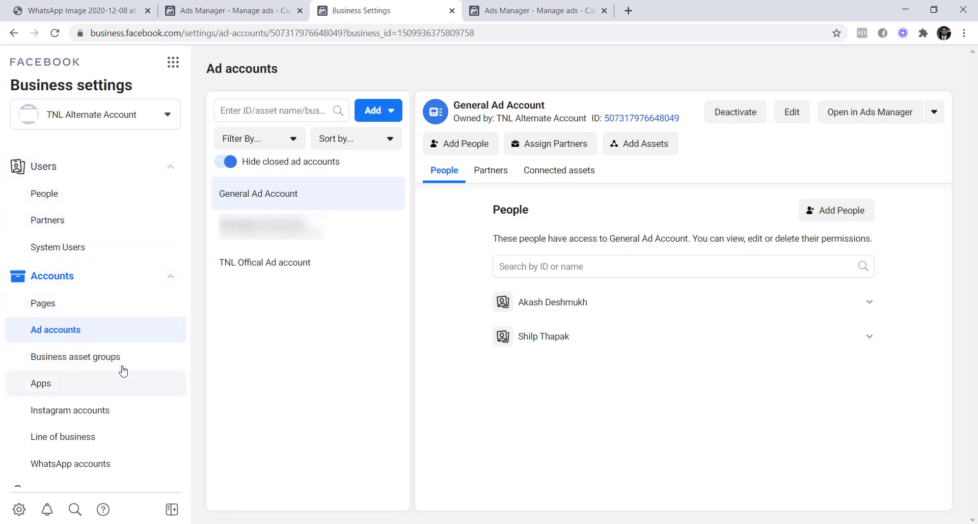
pyautogui.scroll(-3, 124, 365)
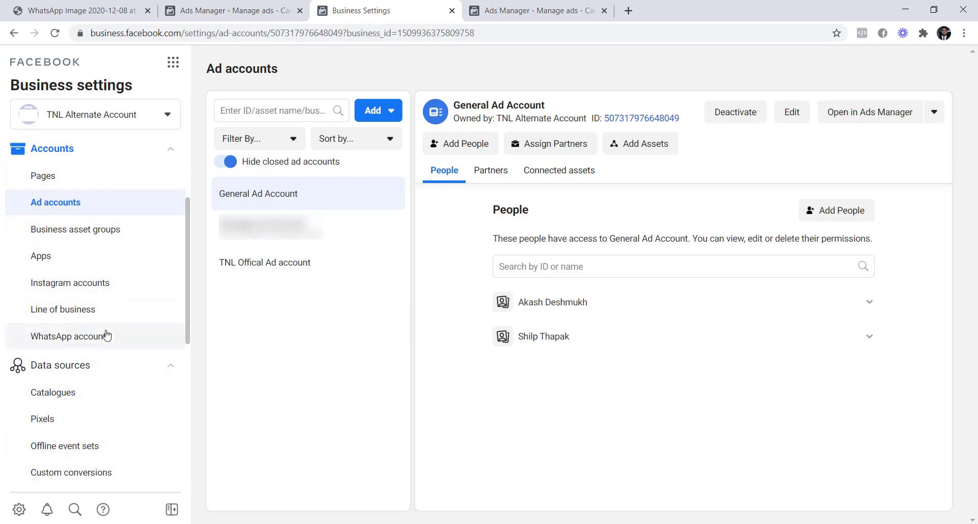
pyautogui.scroll(2, 117, 340)
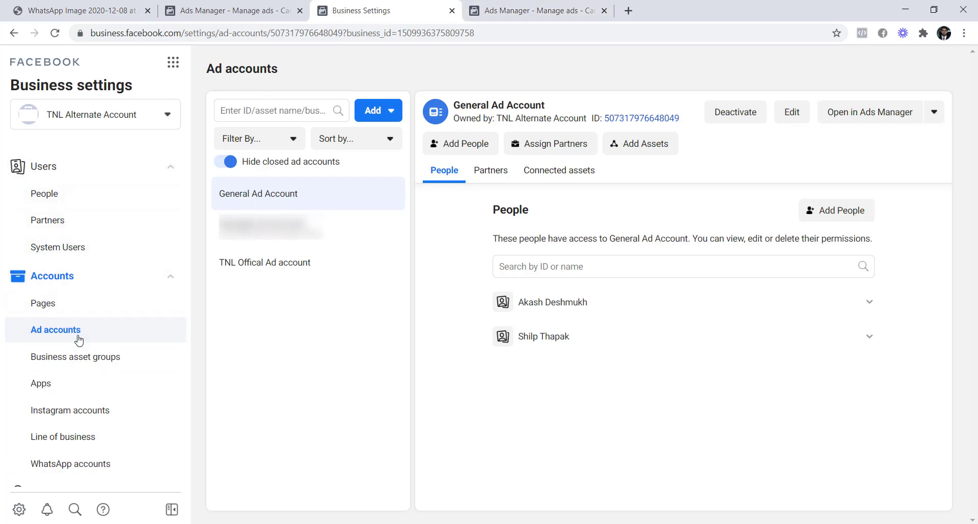
pyautogui.click(393, 120)
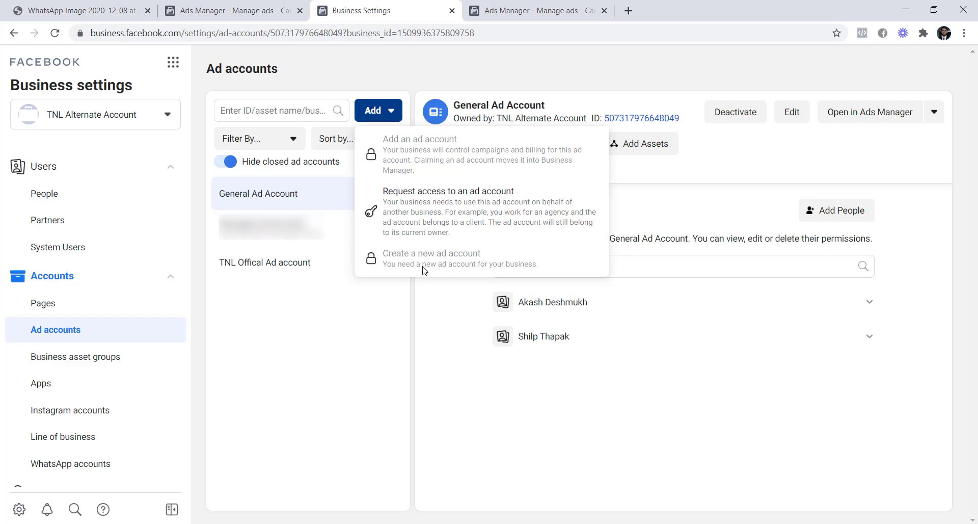
pyautogui.click(293, 362)
# Step: Go back to Ads Manager and look through the full list of available ad accounts without switching accounts
pyautogui.click(173, 63)
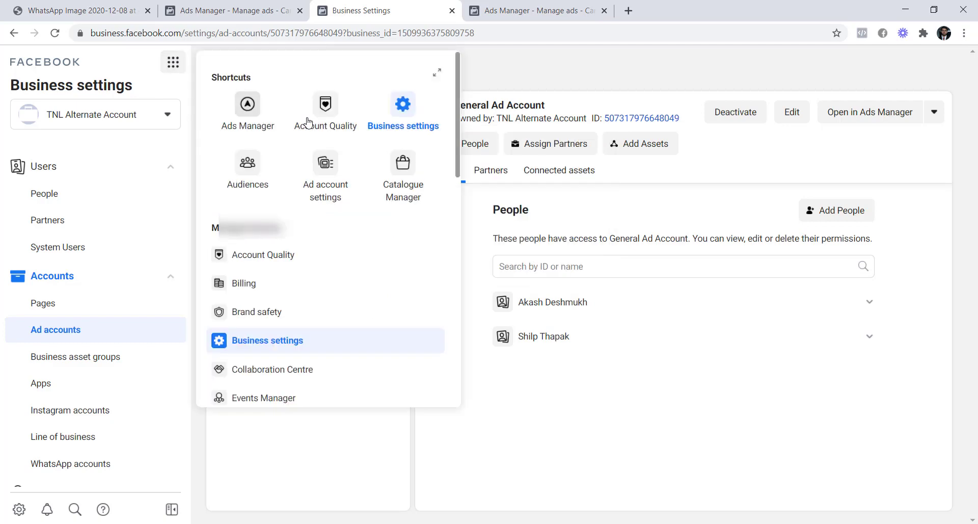
pyautogui.click(248, 105)
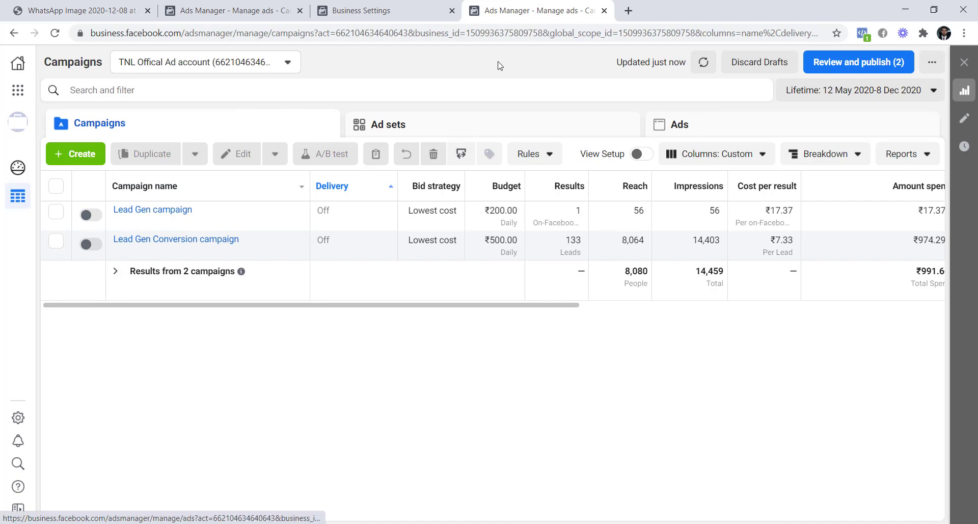
pyautogui.click(277, 62)
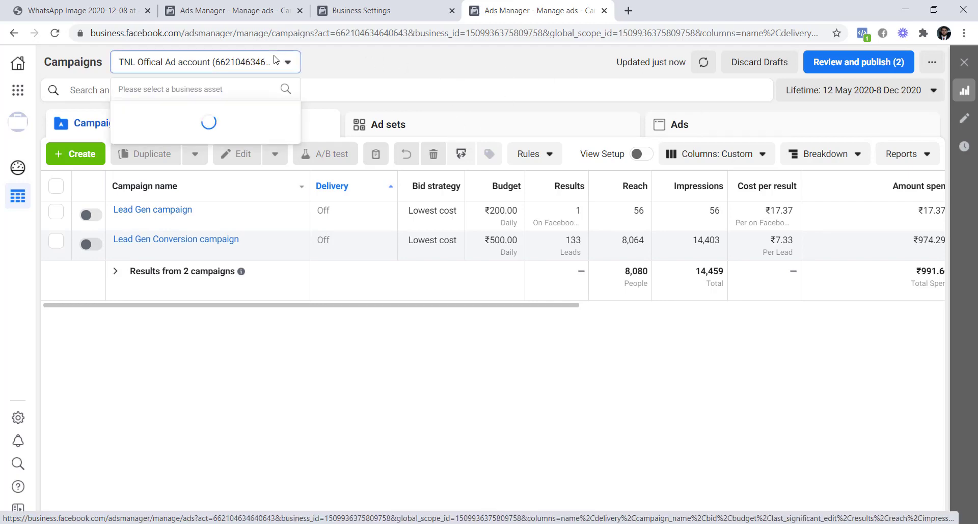
pyautogui.click(223, 212)
pyautogui.scroll(-10, 224, 204)
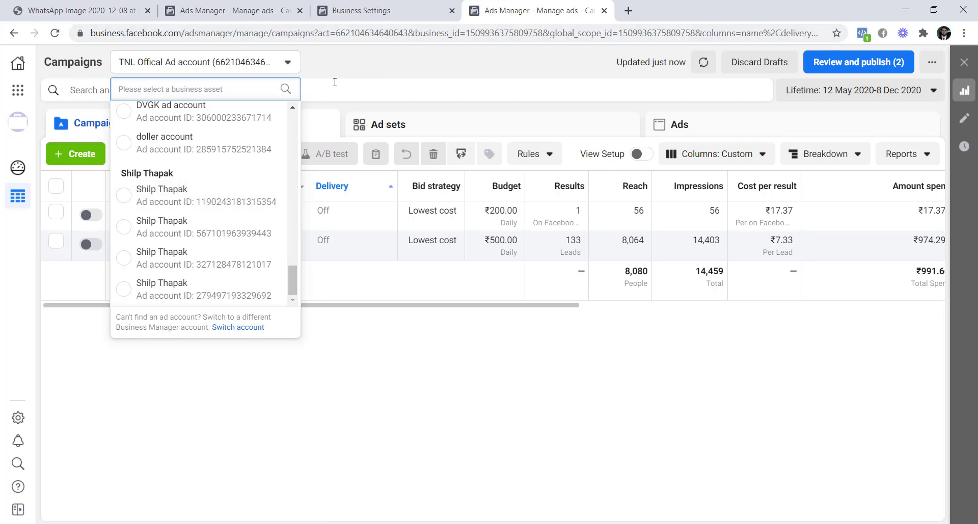
pyautogui.press('Escape')
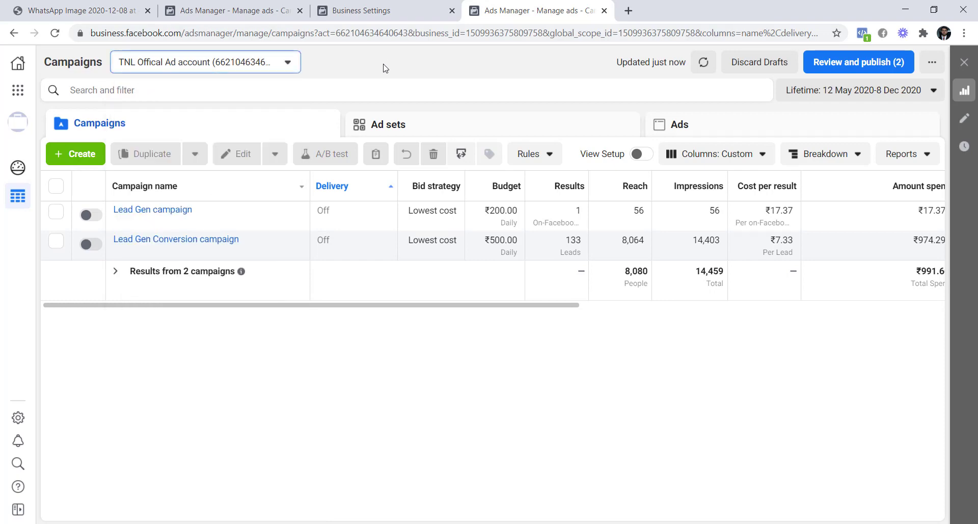
# Step: Filter the campaigns by the Page Likes objective
pyautogui.click(344, 92)
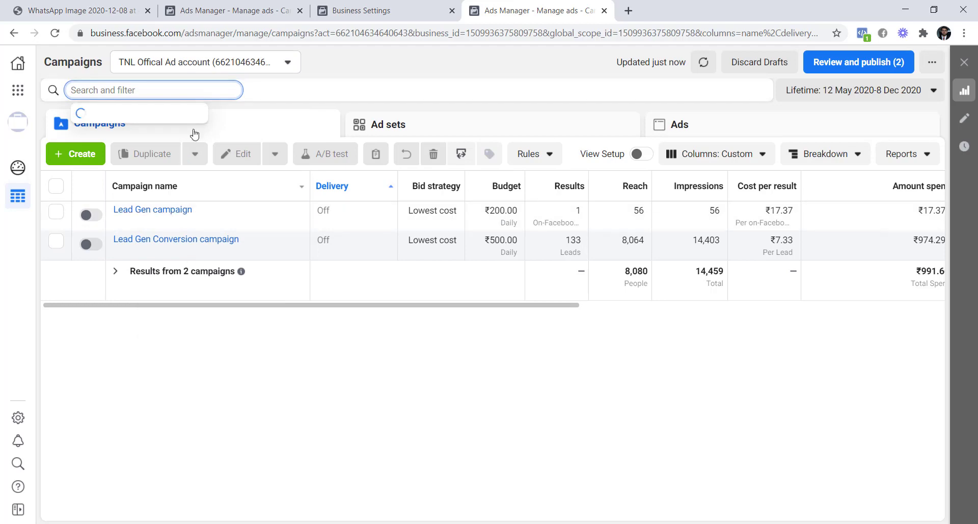
pyautogui.click(141, 137)
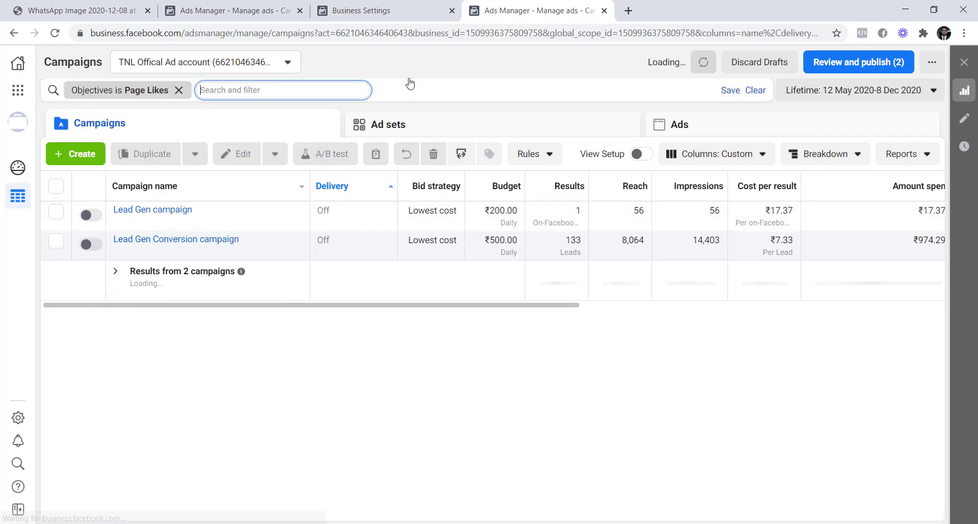
pyautogui.click(136, 242)
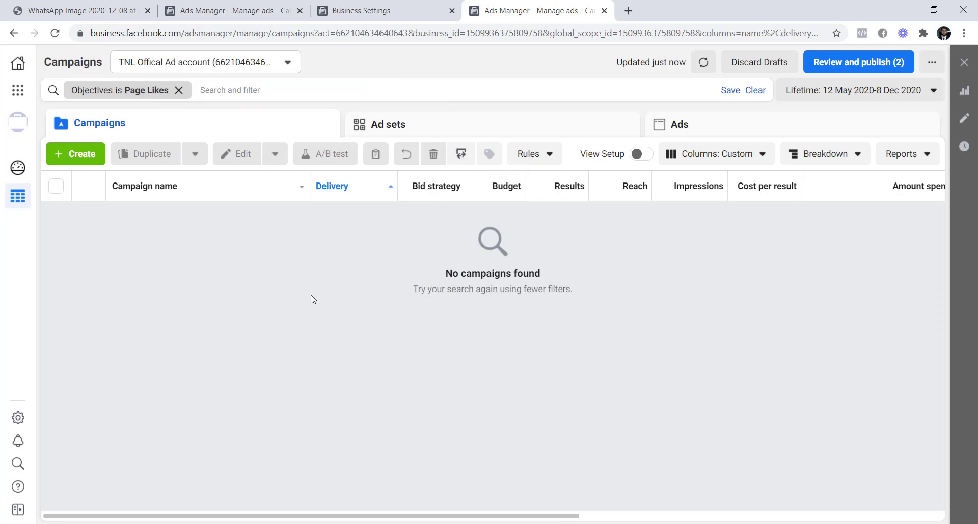
pyautogui.tripleClick(442, 274)
pyautogui.click(217, 276)
# Step: Start a new campaign with the Engagement objective and set its engagement type to Page Likes
pyautogui.click(85, 156)
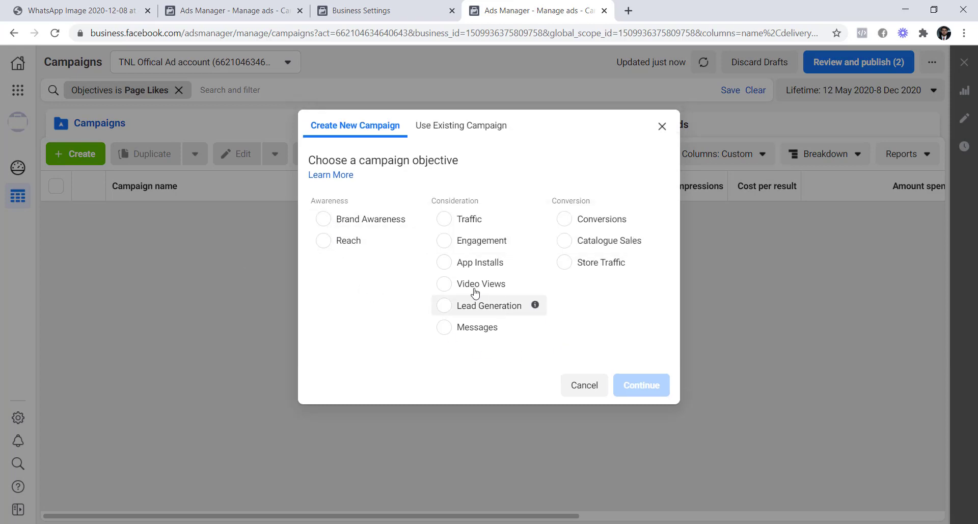
pyautogui.click(444, 240)
pyautogui.scroll(-2, 358, 388)
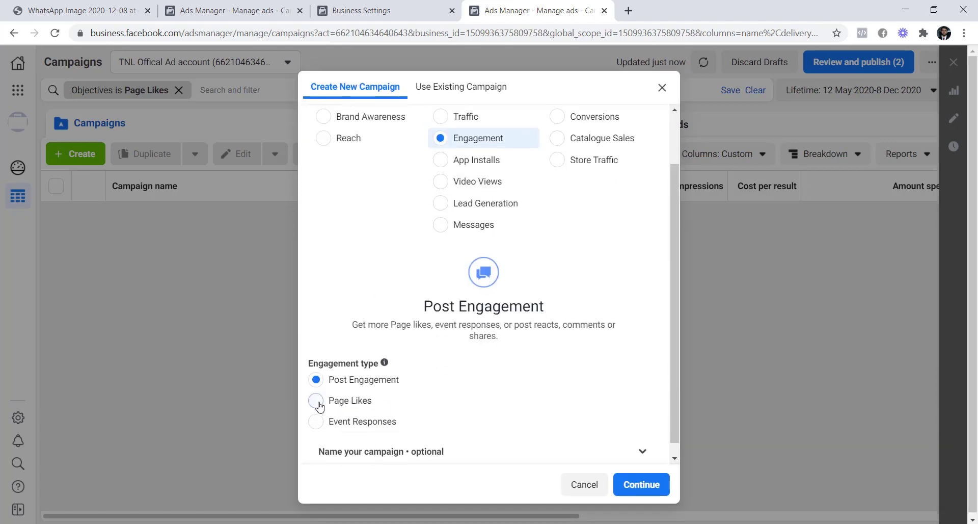
pyautogui.click(316, 400)
pyautogui.scroll(2, 375, 309)
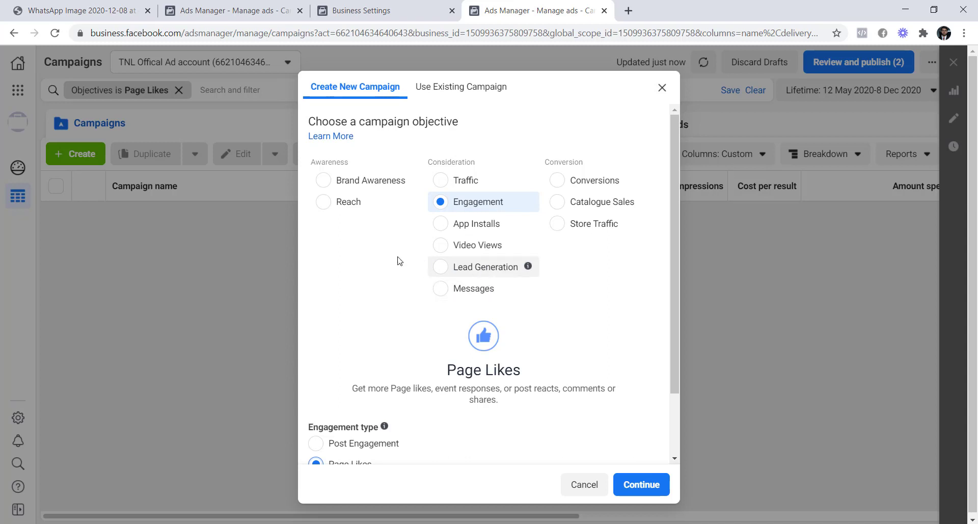
pyautogui.scroll(-2, 392, 258)
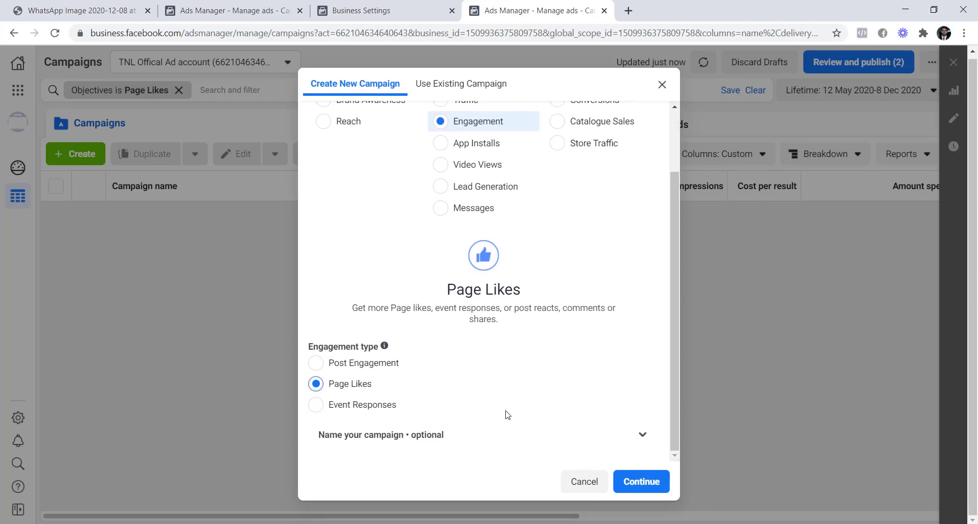
# Step: Name the campaign Campaign 1, the ad set Ad set 1 and the ad Ad 1, and continue to the campaign editor
pyautogui.click(641, 434)
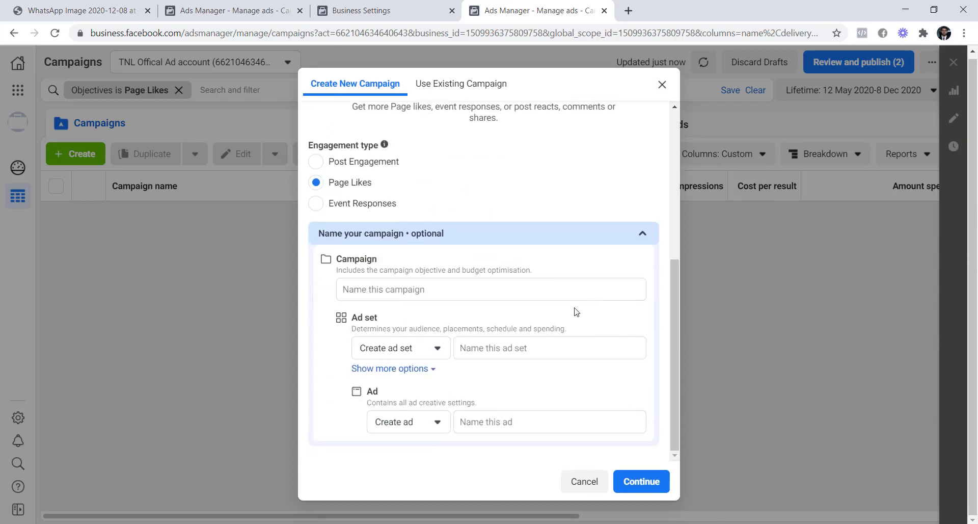
pyautogui.click(422, 290)
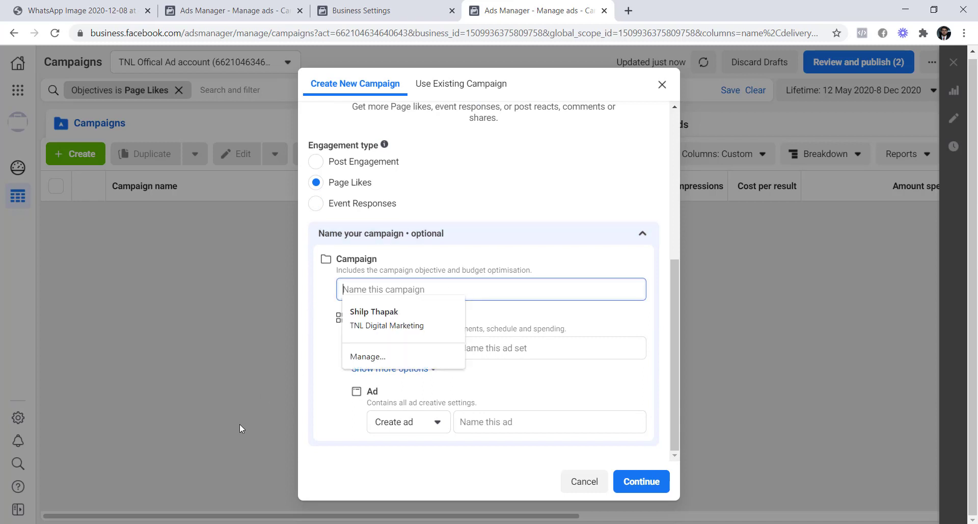
pyautogui.write('Campaign 1')
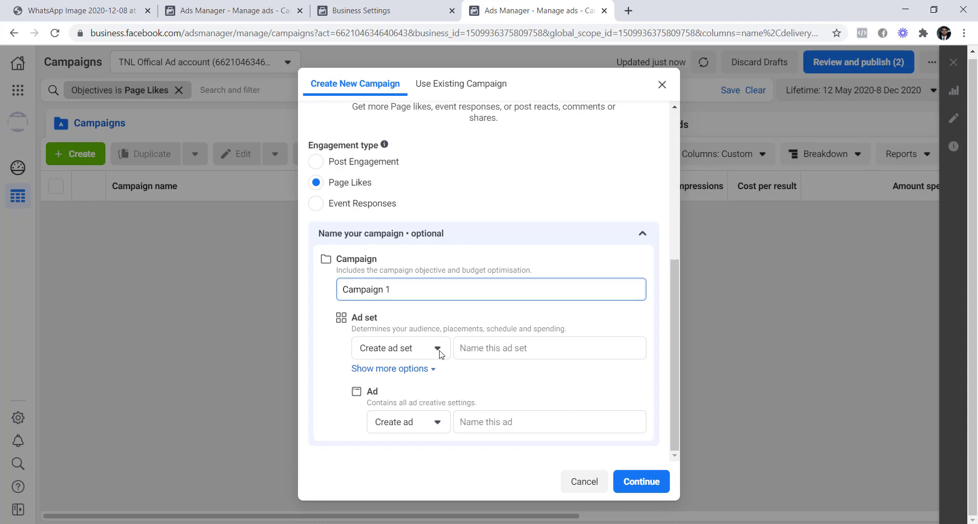
pyautogui.click(505, 347)
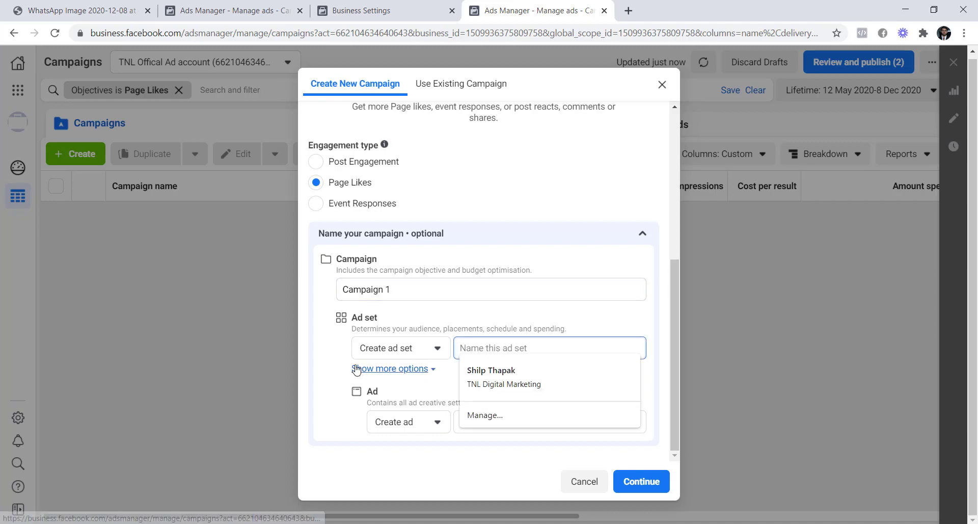
pyautogui.write('Ad set')
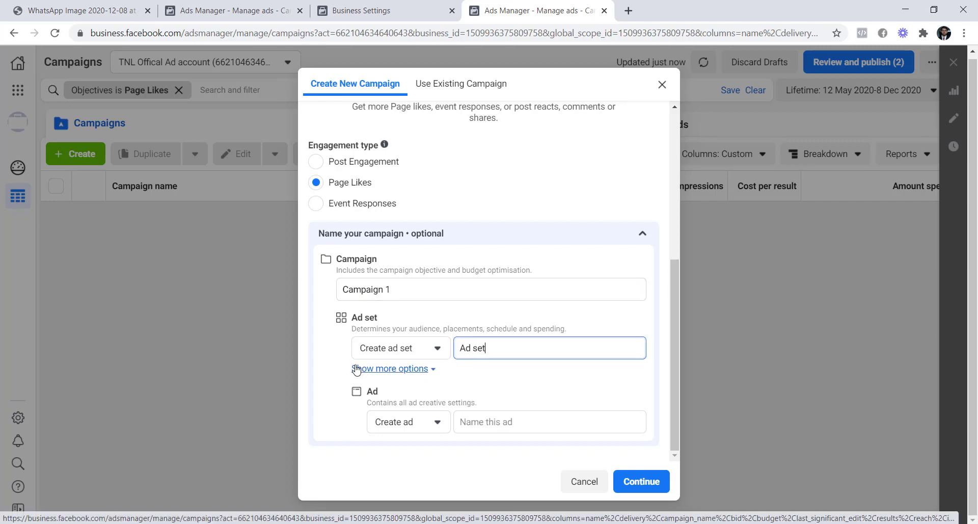
pyautogui.write(' 1')
pyautogui.click(499, 421)
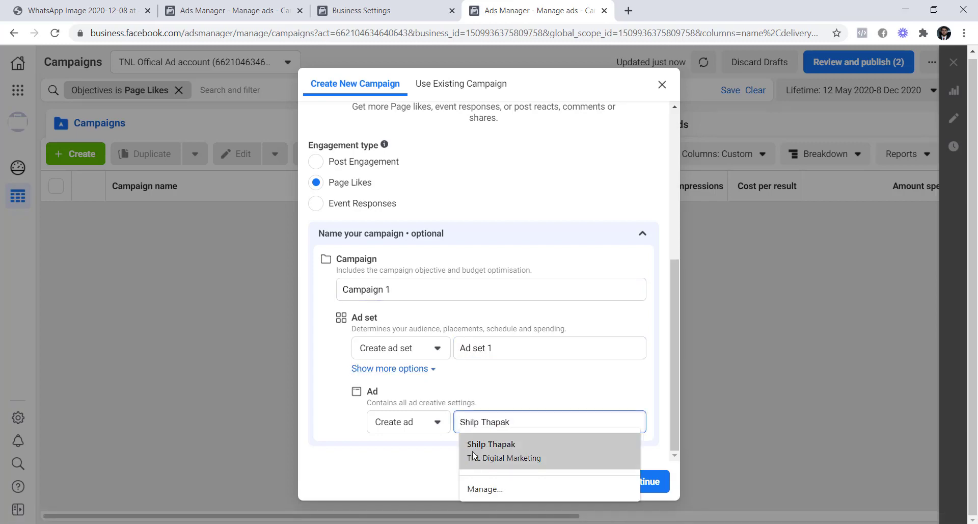
pyautogui.write('Ad 1')
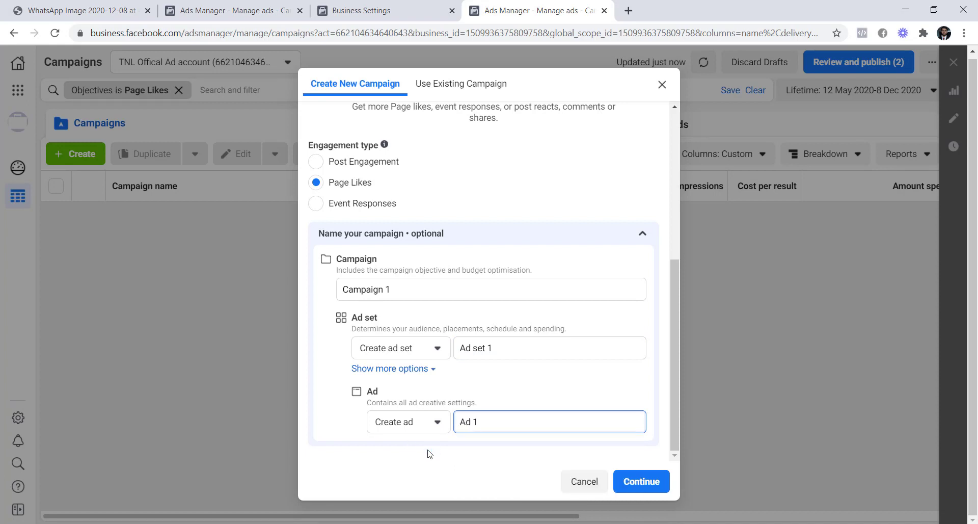
pyautogui.click(428, 454)
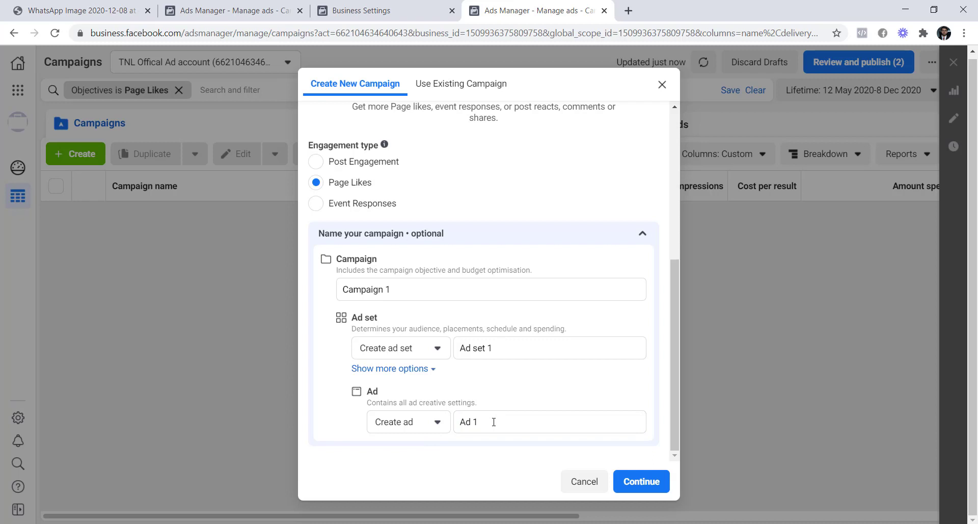
pyautogui.click(643, 483)
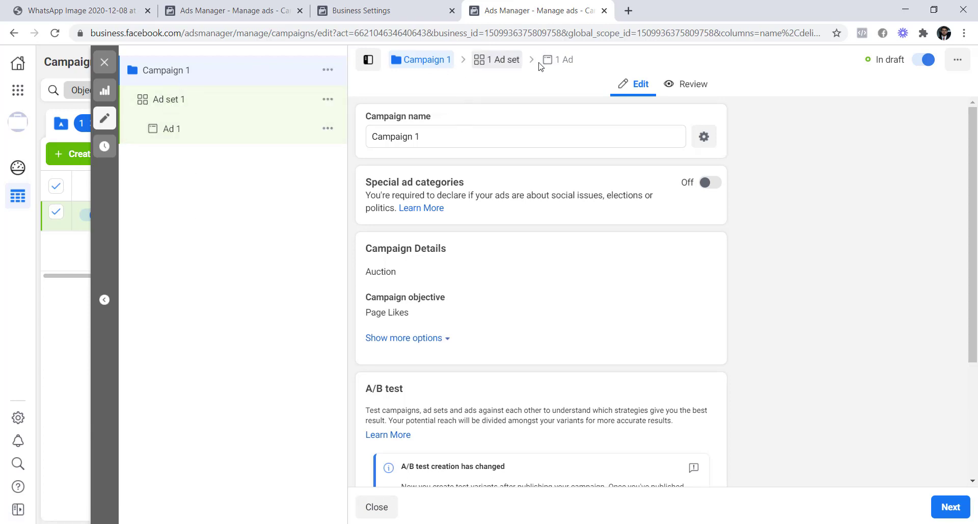
# Step: Look over the campaign's settings and close the editor, leaving the campaign as an unpublished draft
pyautogui.scroll(-2, 493, 177)
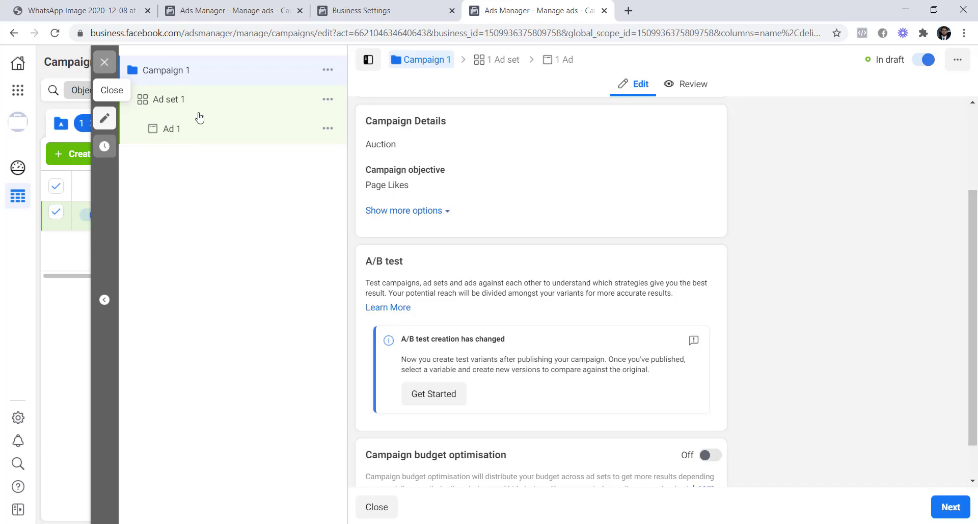
pyautogui.scroll(-1, 510, 316)
pyautogui.scroll(1, 494, 306)
pyautogui.scroll(3, 485, 291)
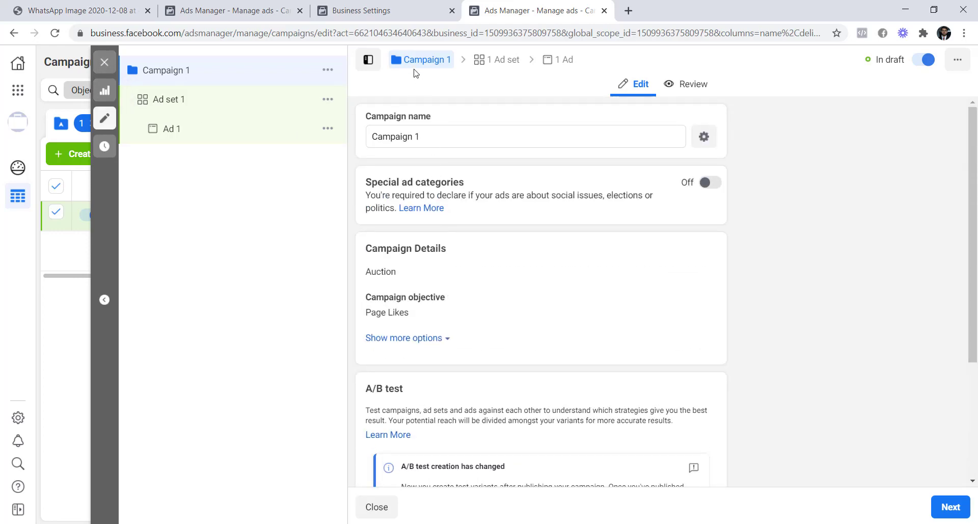
pyautogui.click(105, 62)
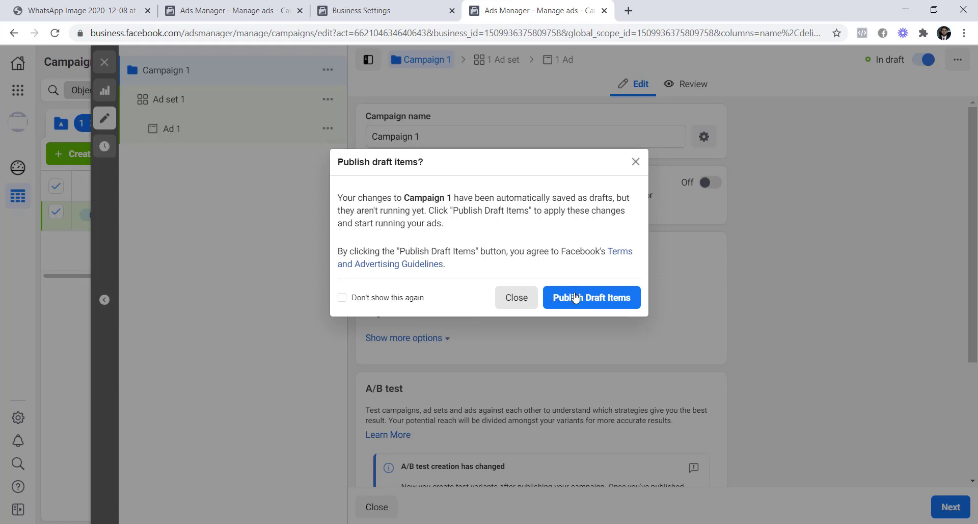
pyautogui.click(517, 299)
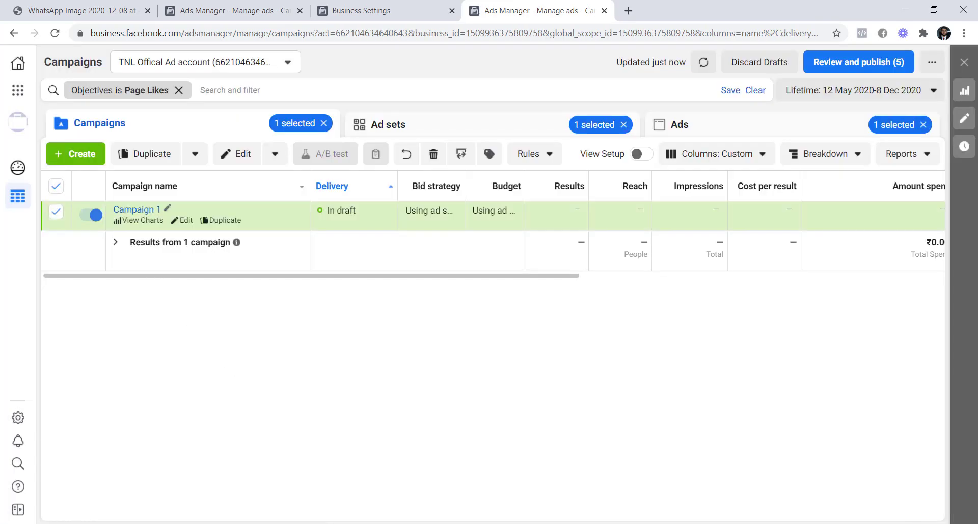
# Step: Check the delivery status of the draft at campaign, ad set and ad level, and return to the campaigns list
pyautogui.moveTo(357, 213); pyautogui.dragTo(330, 213)
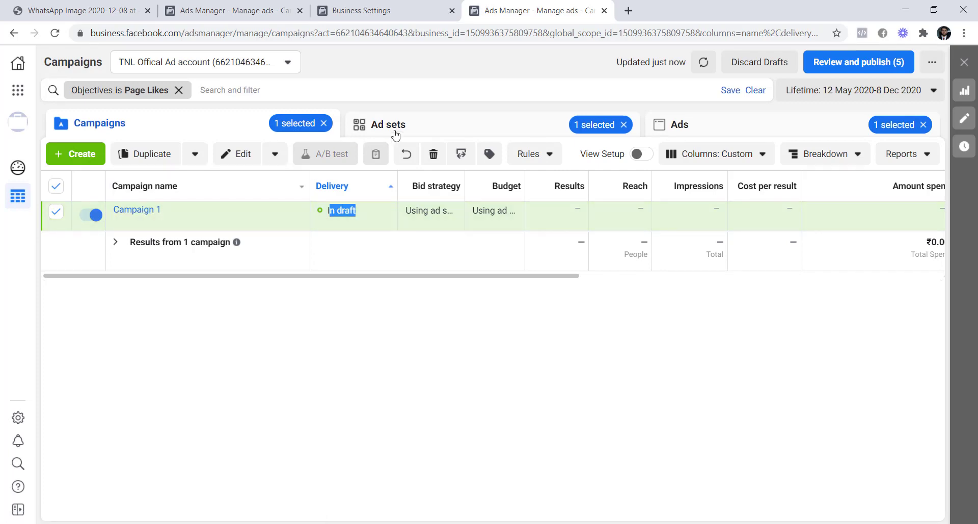
pyautogui.click(395, 135)
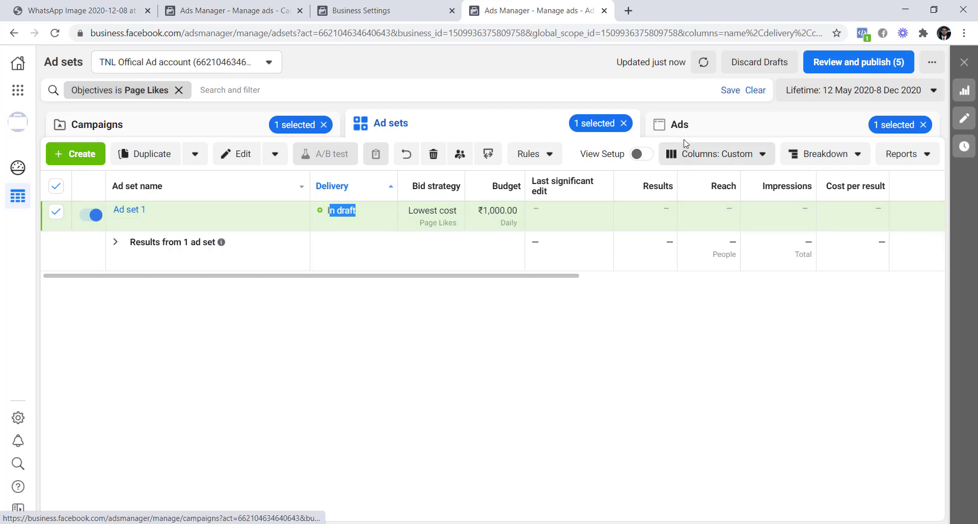
pyautogui.click(673, 126)
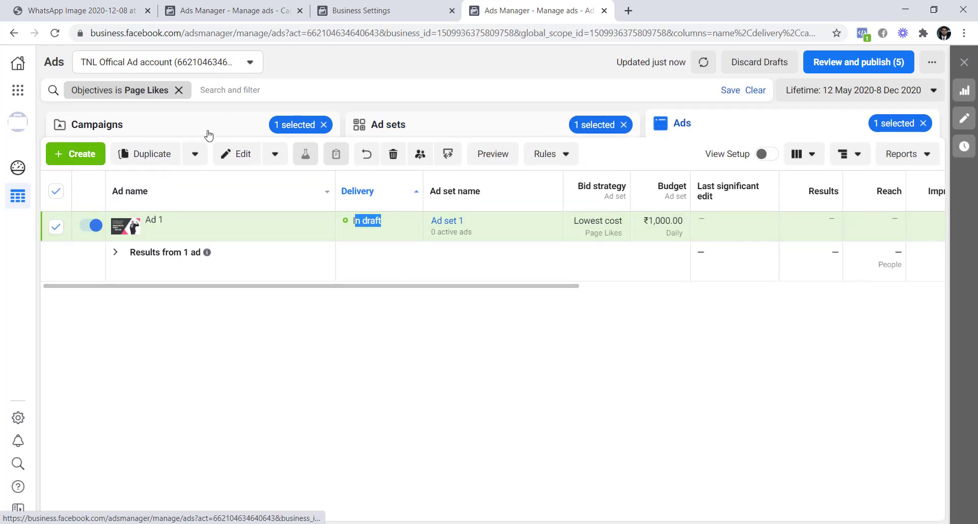
pyautogui.click(387, 386)
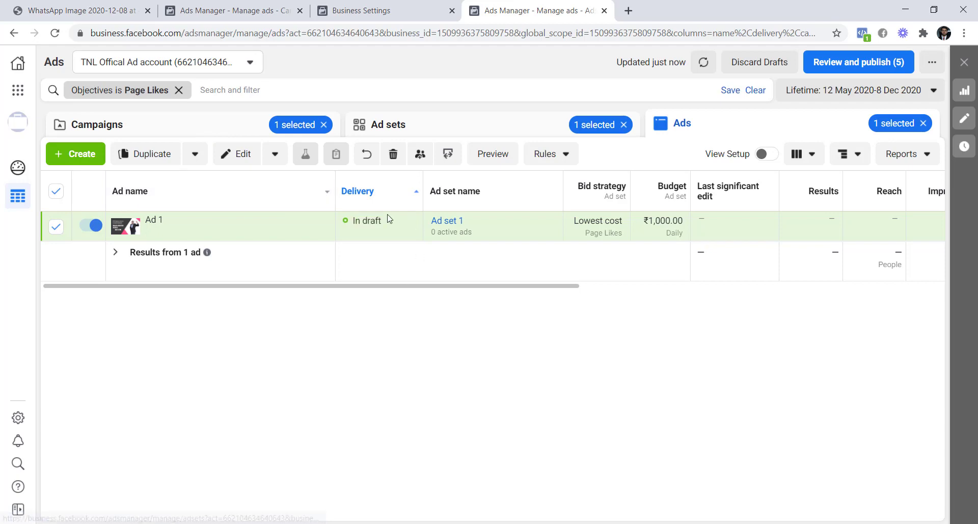
pyautogui.click(203, 125)
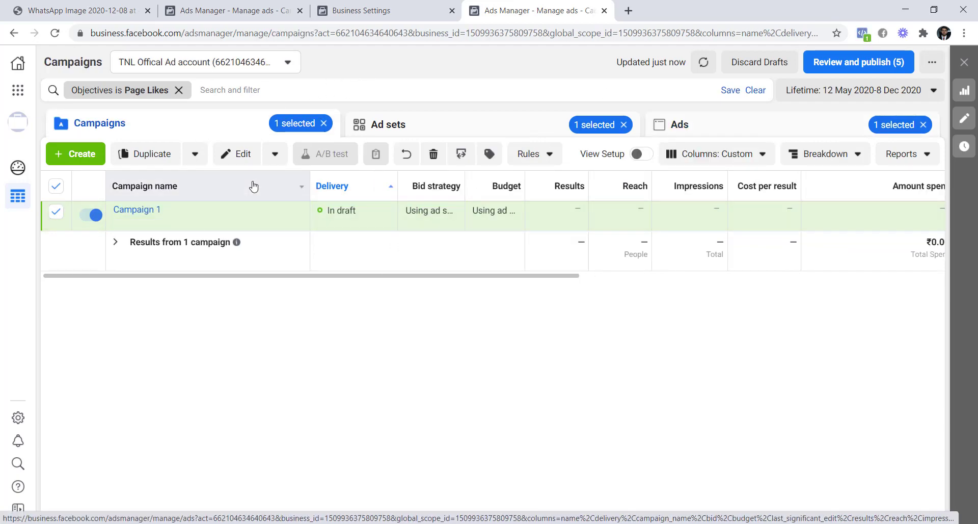
# Step: Rename the draft campaign to Campaign 2 and change its name back to Campaign 1
pyautogui.moveTo(182, 223)
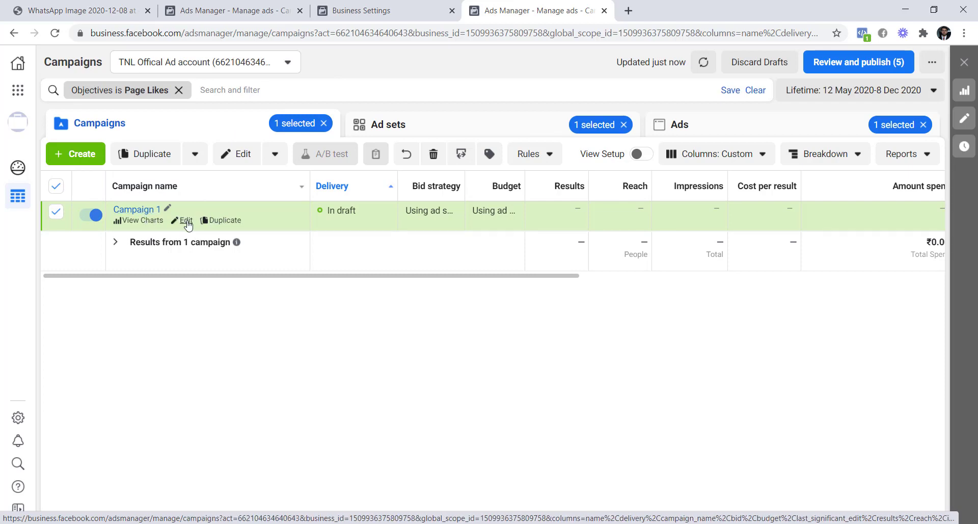
pyautogui.click(167, 208)
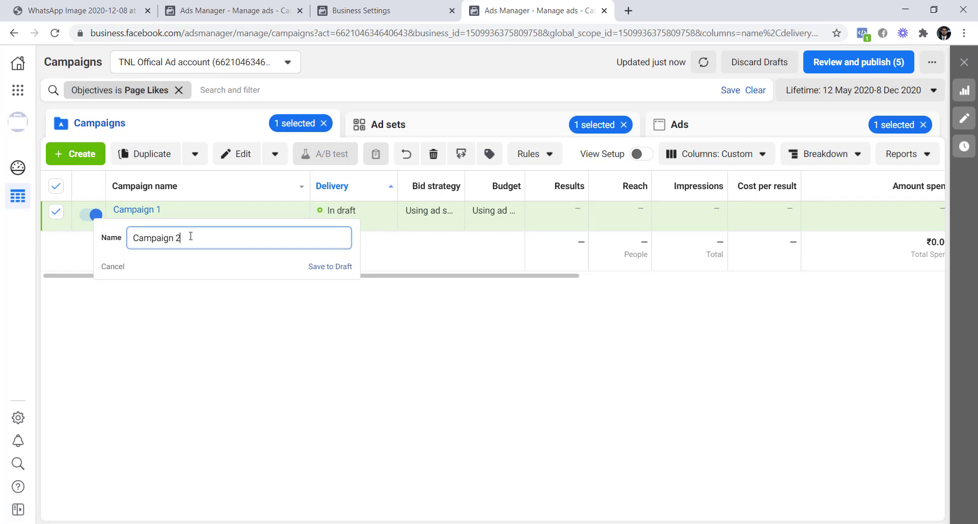
pyautogui.press('Return')
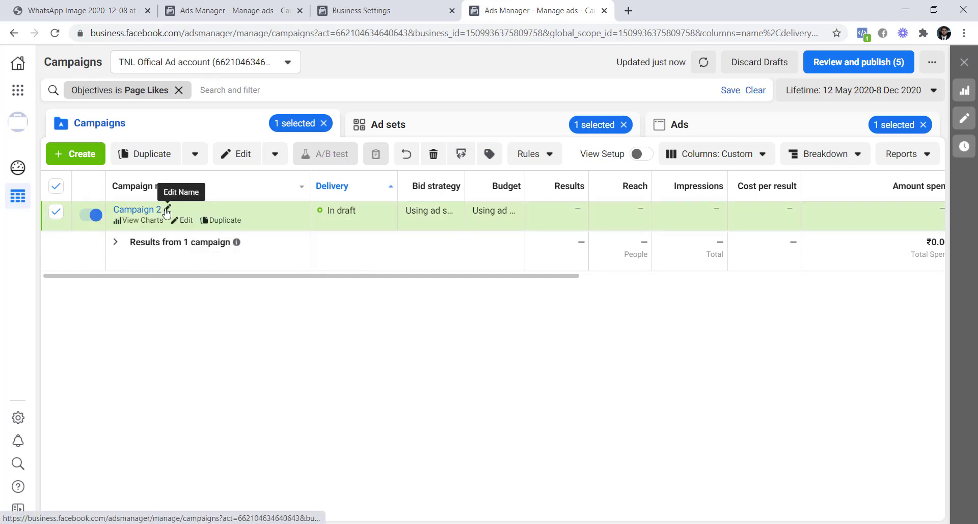
pyautogui.click(168, 209)
pyautogui.press('Return')
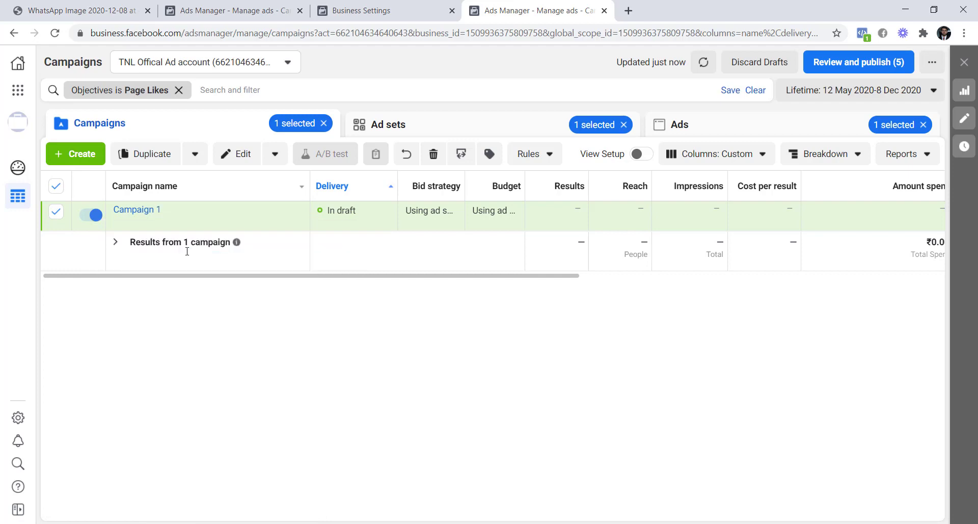
# Step: Open Campaign 1 for editing and turn on campaign budget optimisation, trying the setting both on and off
pyautogui.click(184, 223)
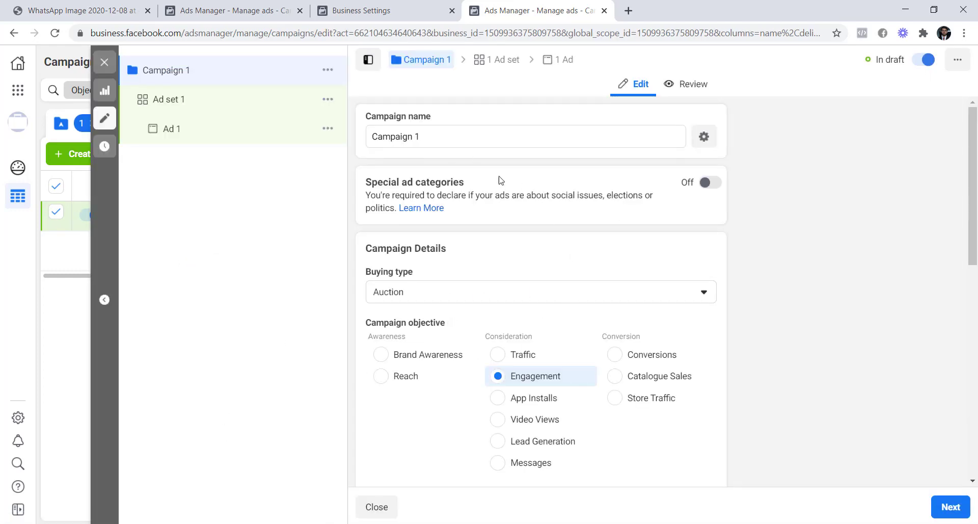
pyautogui.scroll(-10, 502, 188)
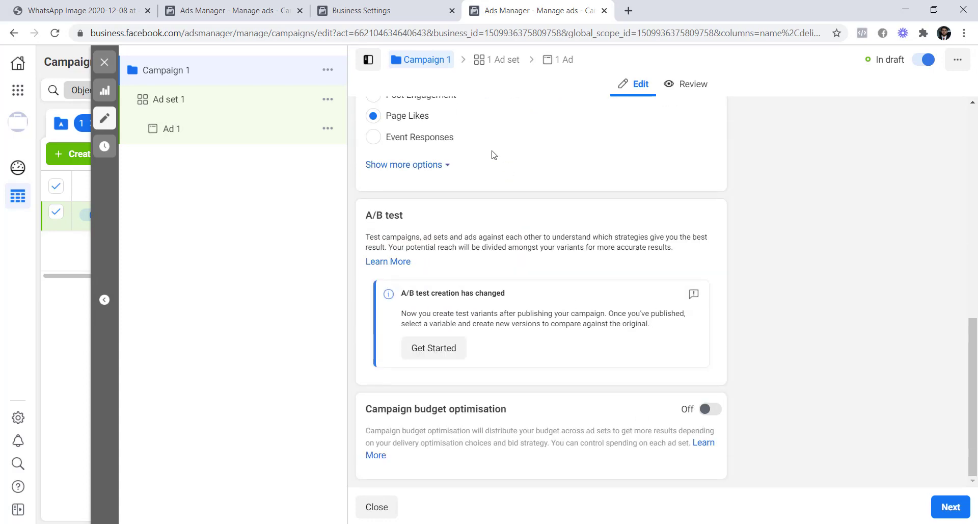
pyautogui.moveTo(363, 437); pyautogui.dragTo(766, 447)
pyautogui.click(750, 416)
pyautogui.click(710, 409)
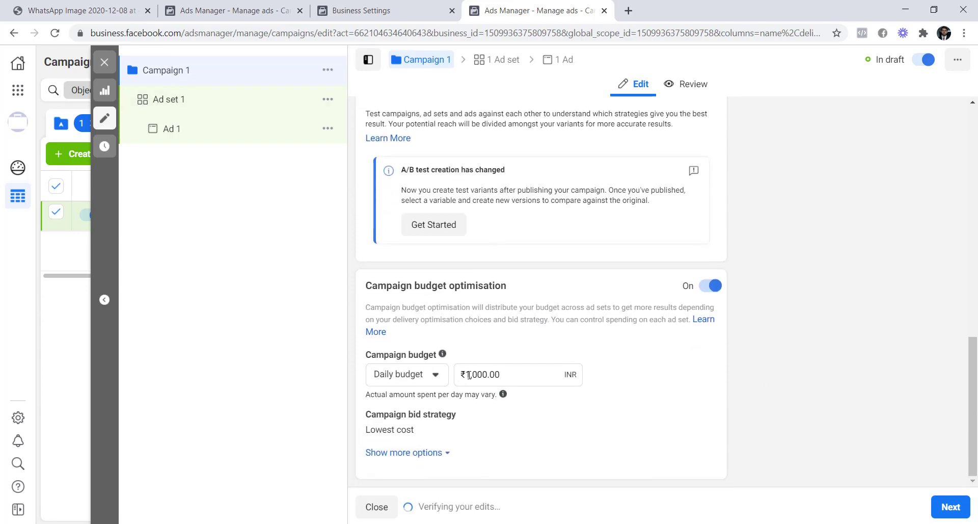
pyautogui.click(469, 375)
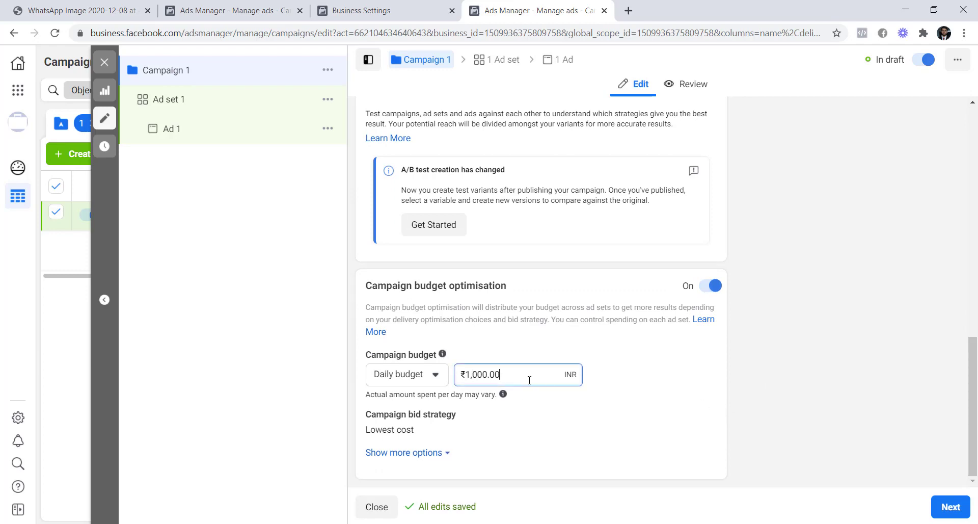
pyautogui.click(710, 285)
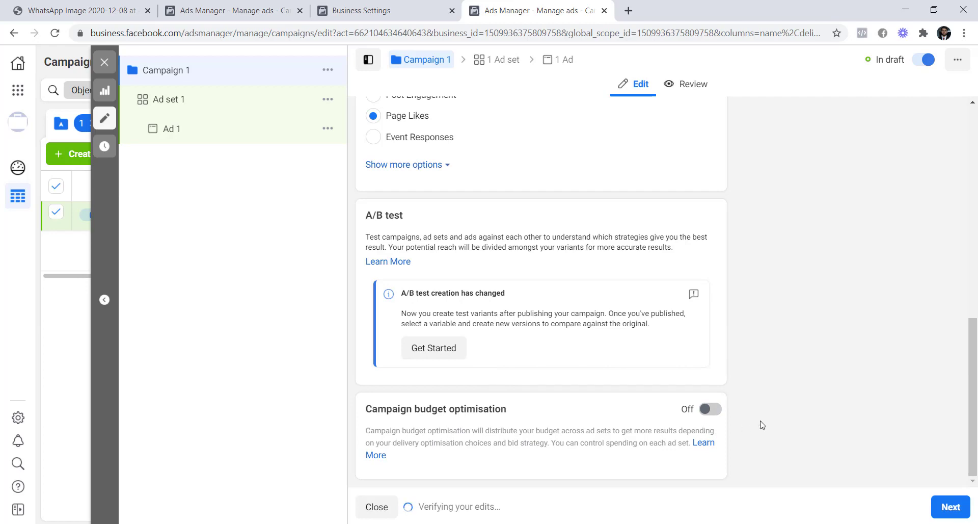
pyautogui.click(717, 409)
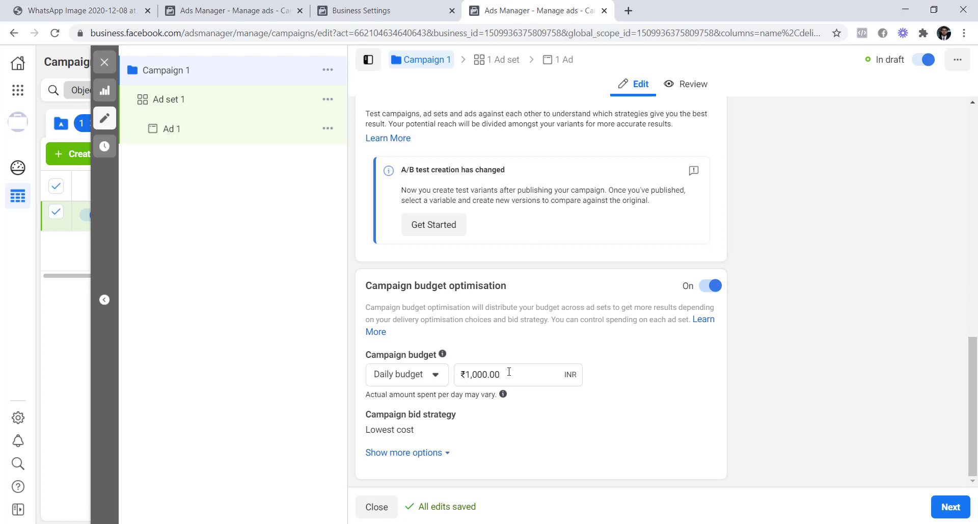
# Step: Examine the campaign budget optimisation section and its daily budget amount
pyautogui.moveTo(509, 371); pyautogui.dragTo(466, 374)
pyautogui.click(261, 319)
pyautogui.moveTo(537, 291); pyautogui.dragTo(363, 290)
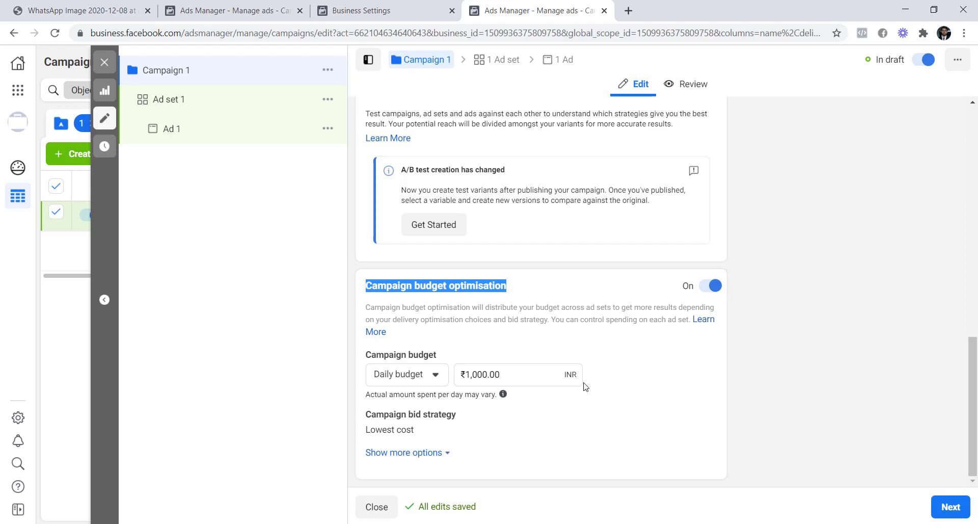
pyautogui.click(664, 374)
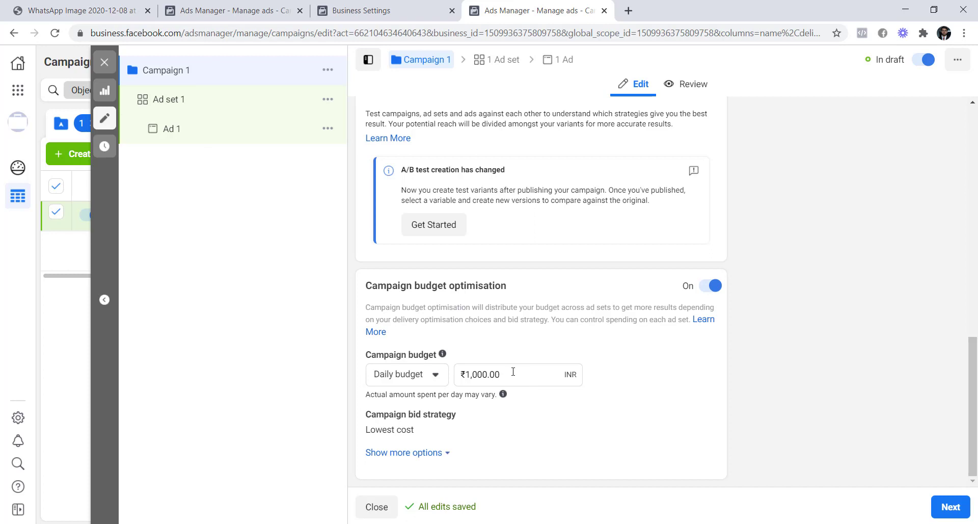
pyautogui.moveTo(513, 371); pyautogui.dragTo(463, 372)
pyautogui.click(683, 386)
# Step: Proceed to the Ad set 1 settings and choose TNL Digital Marketing as the Facebook Page to promote
pyautogui.click(958, 509)
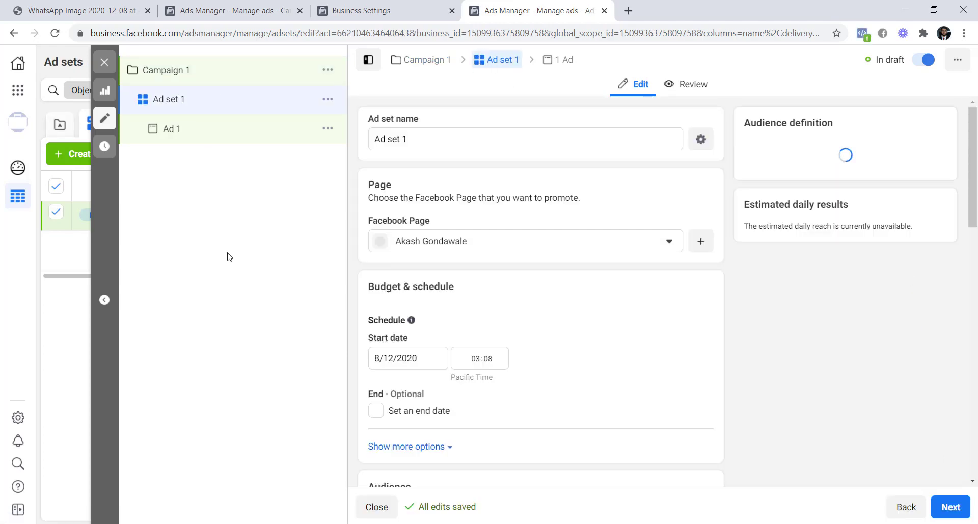
pyautogui.click(666, 243)
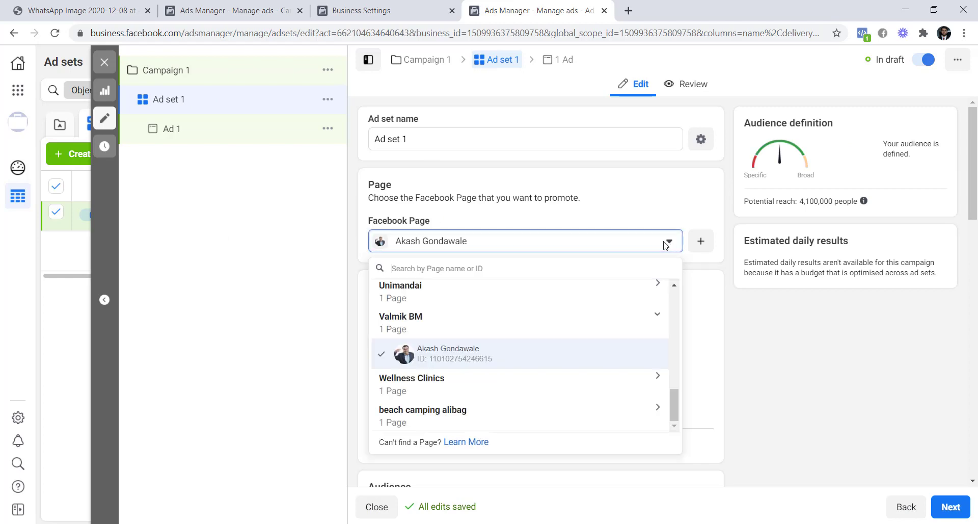
pyautogui.scroll(3, 530, 319)
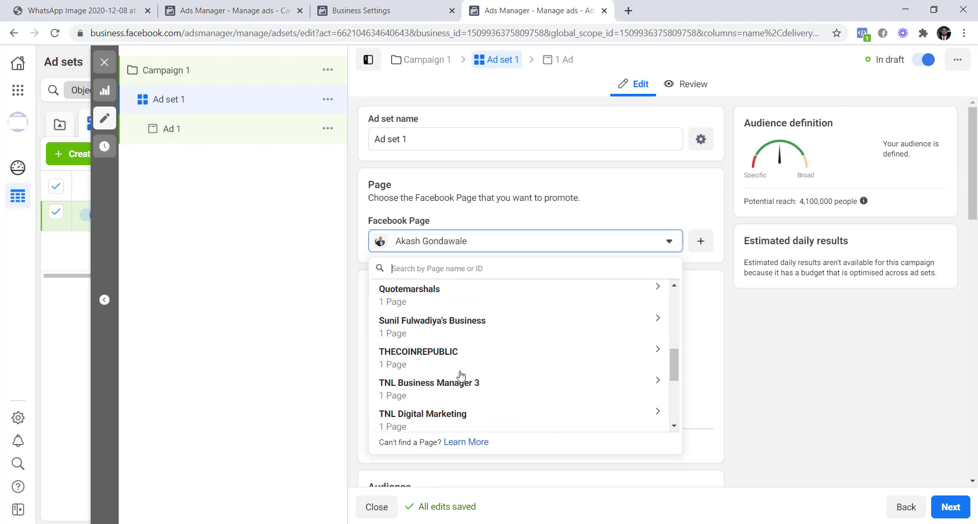
pyautogui.scroll(-3, 563, 387)
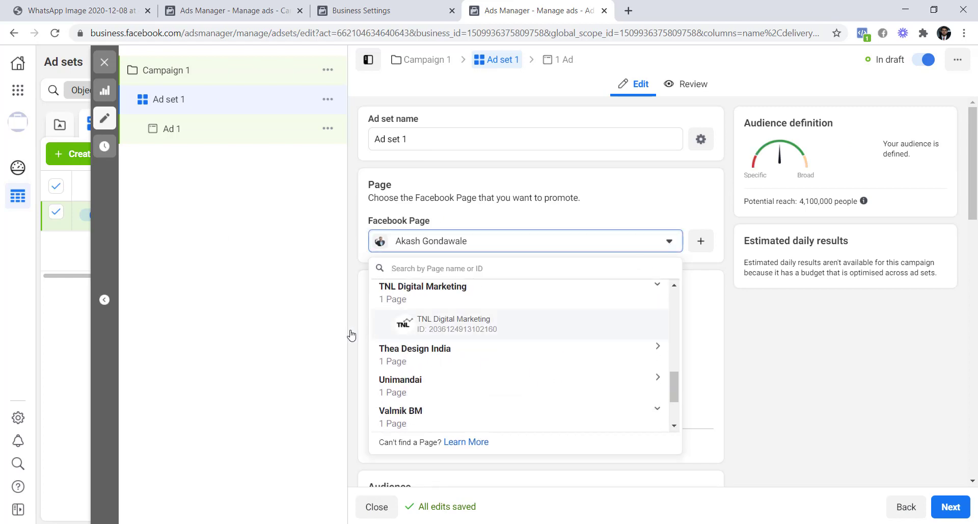
pyautogui.click(448, 322)
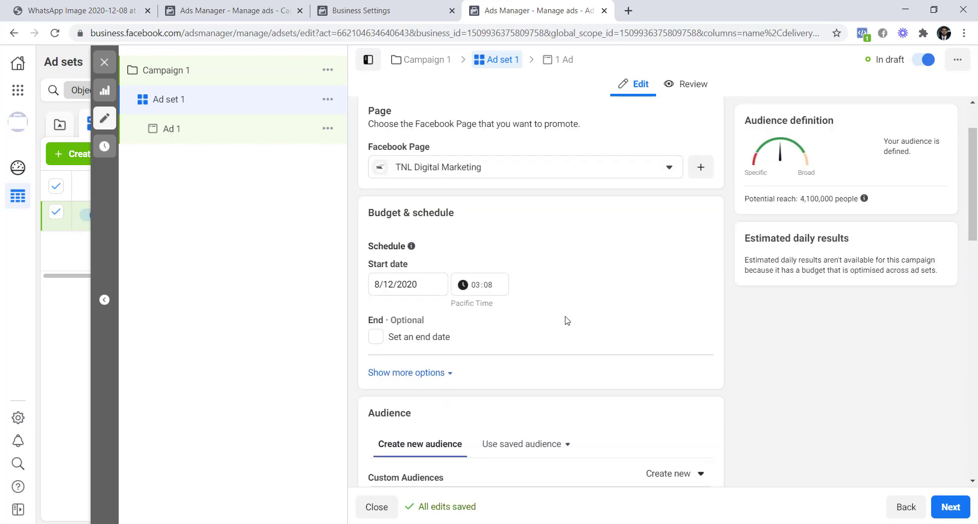
# Step: Examine the ad set's budget and schedule settings, including the additional options for ad set spend limits
pyautogui.scroll(-5, 565, 318)
pyautogui.scroll(4, 560, 291)
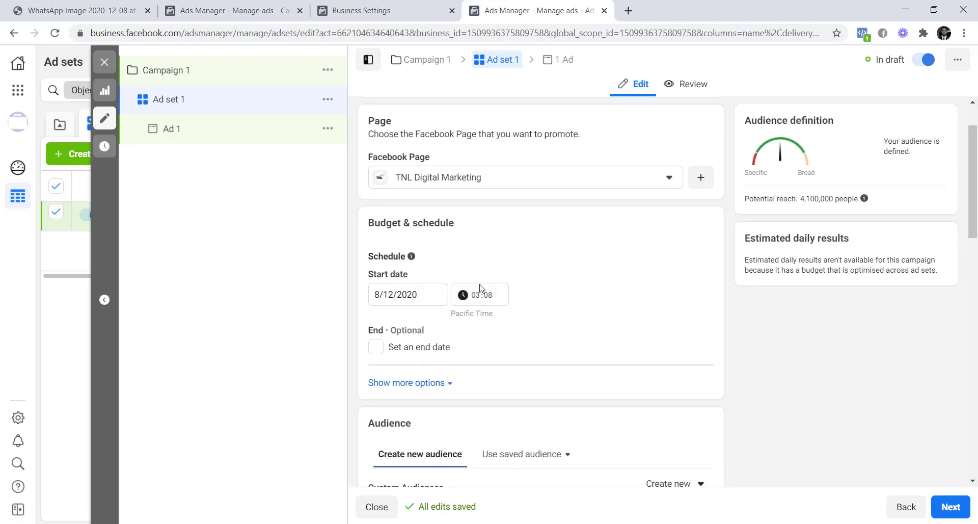
pyautogui.moveTo(412, 276); pyautogui.dragTo(356, 276)
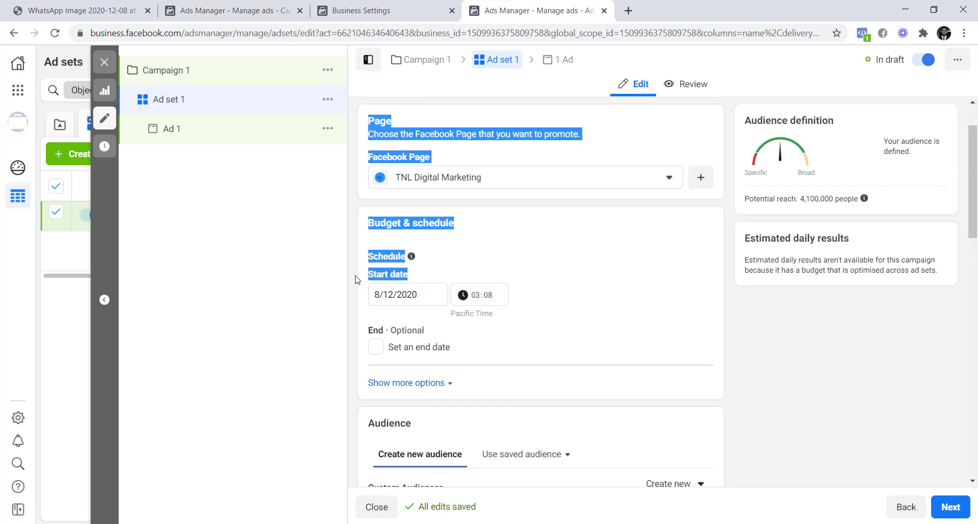
pyautogui.click(794, 348)
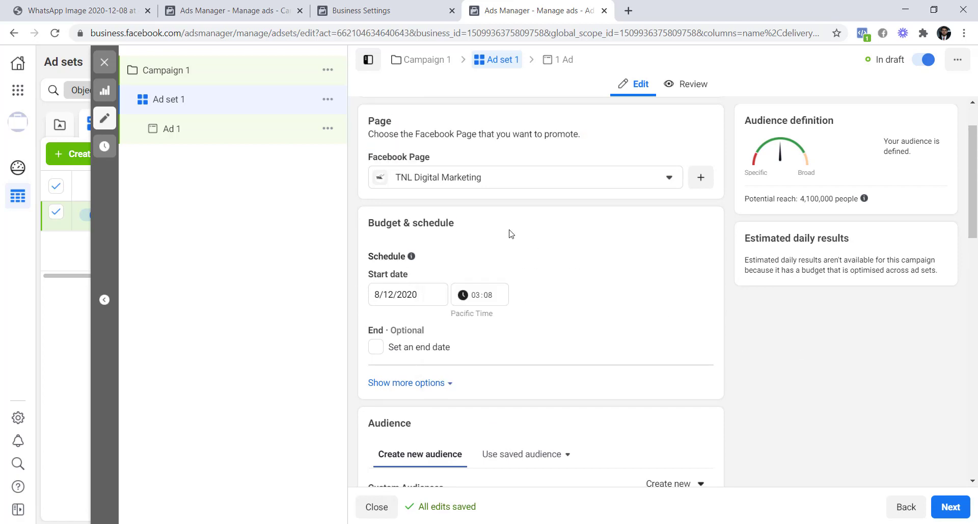
pyautogui.click(418, 382)
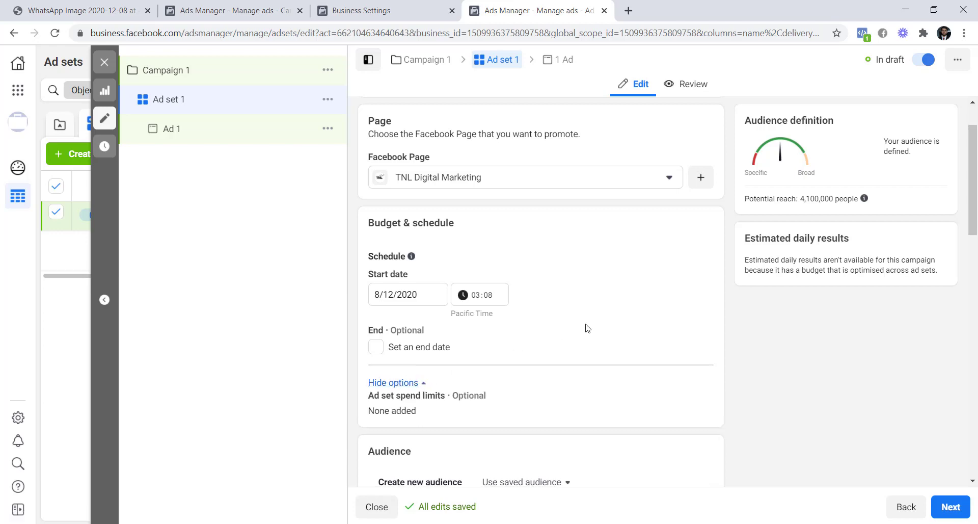
pyautogui.scroll(-4, 585, 326)
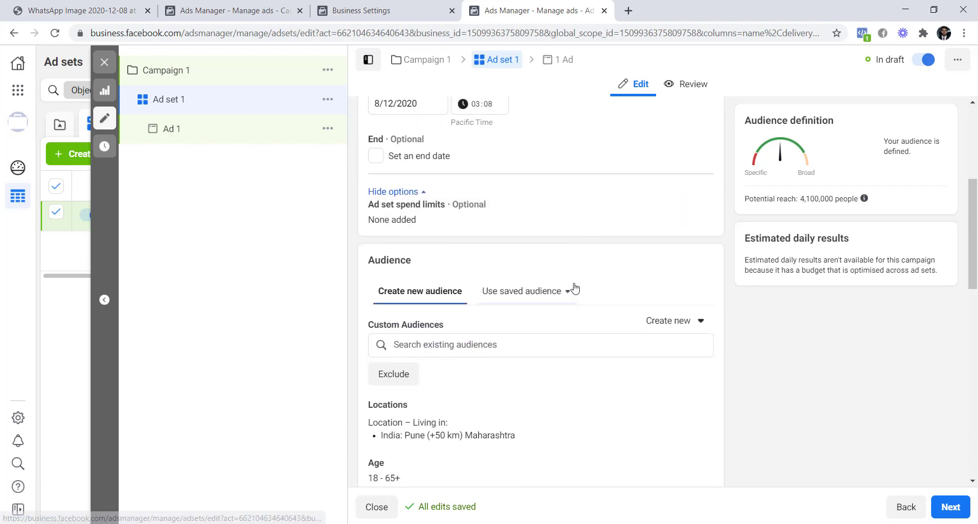
pyautogui.scroll(-1, 568, 285)
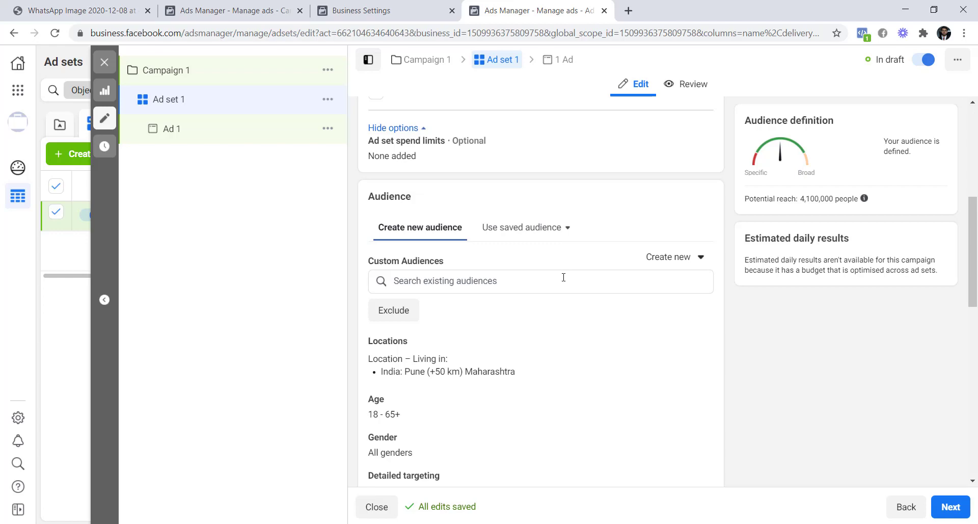
pyautogui.scroll(2, 550, 235)
pyautogui.scroll(1, 560, 231)
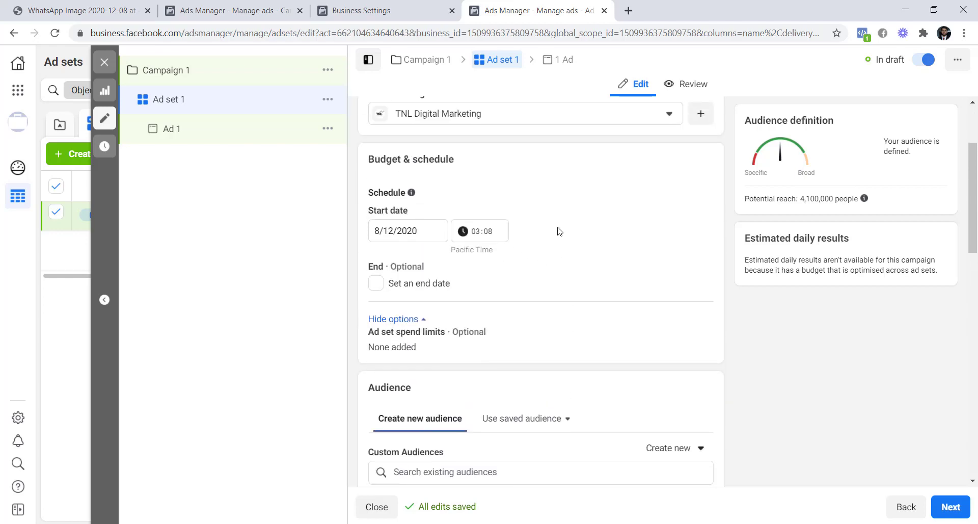
pyautogui.scroll(2, 559, 232)
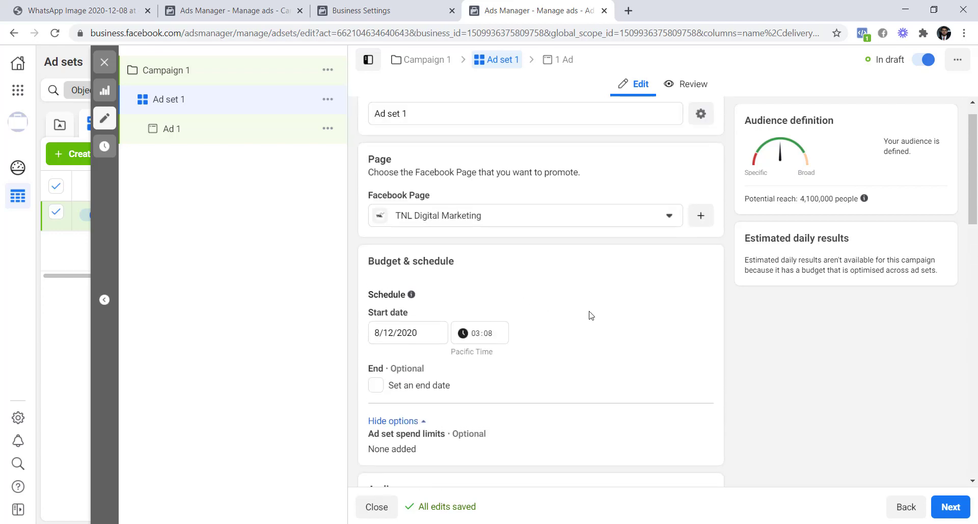
pyautogui.scroll(-1, 591, 331)
pyautogui.scroll(-1, 587, 325)
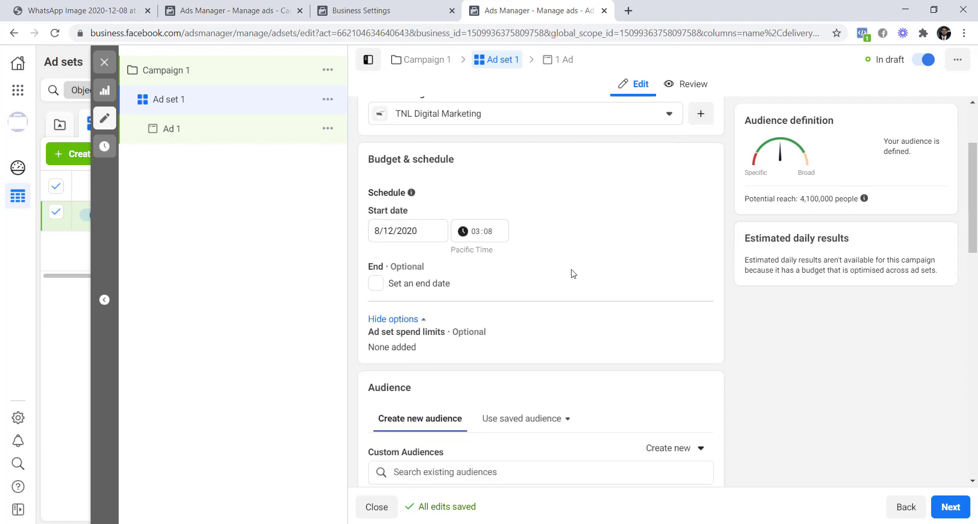
pyautogui.scroll(-1, 573, 255)
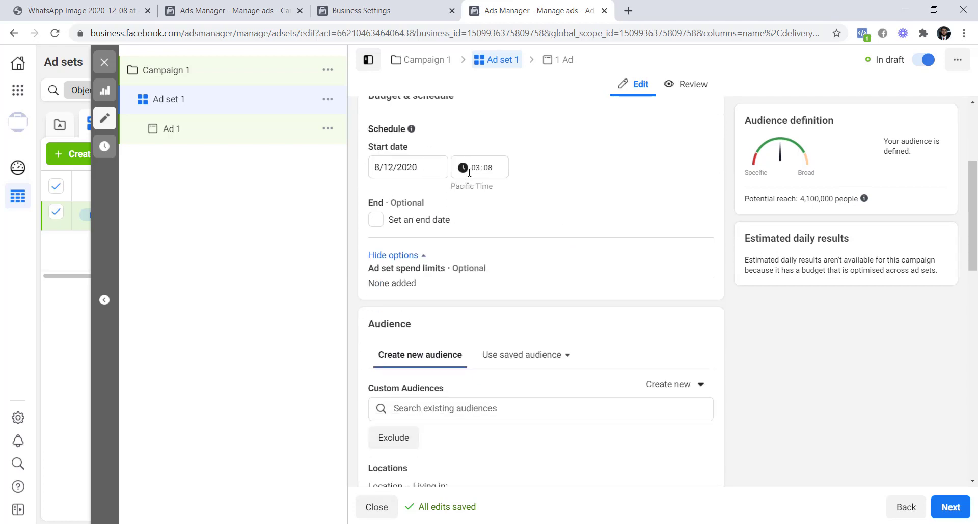
# Step: Edit the audience locations, removing Pune and including the whole of India instead
pyautogui.scroll(-2, 559, 211)
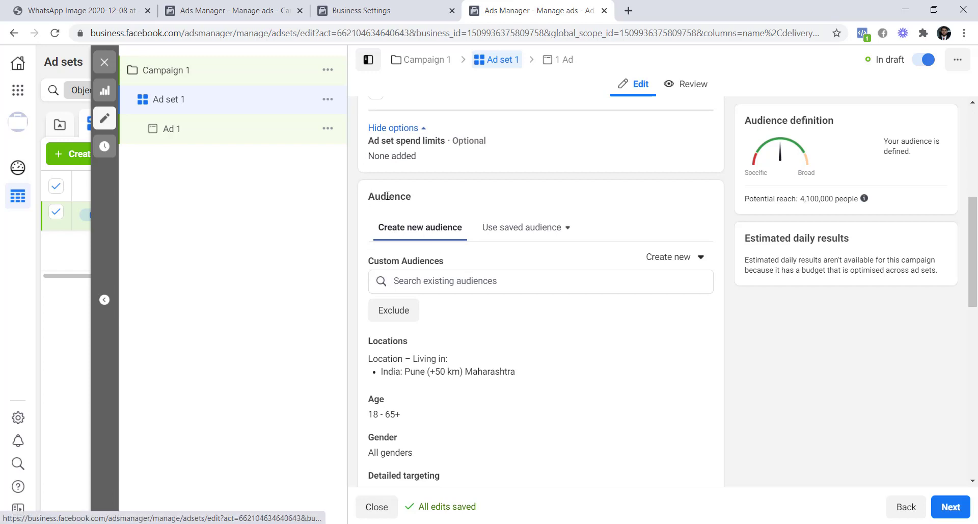
pyautogui.scroll(-1, 553, 260)
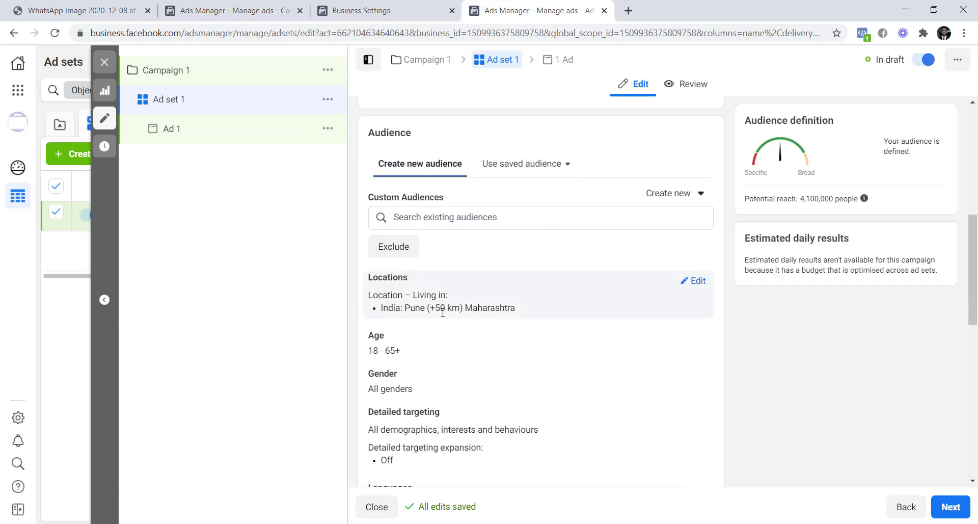
pyautogui.click(695, 281)
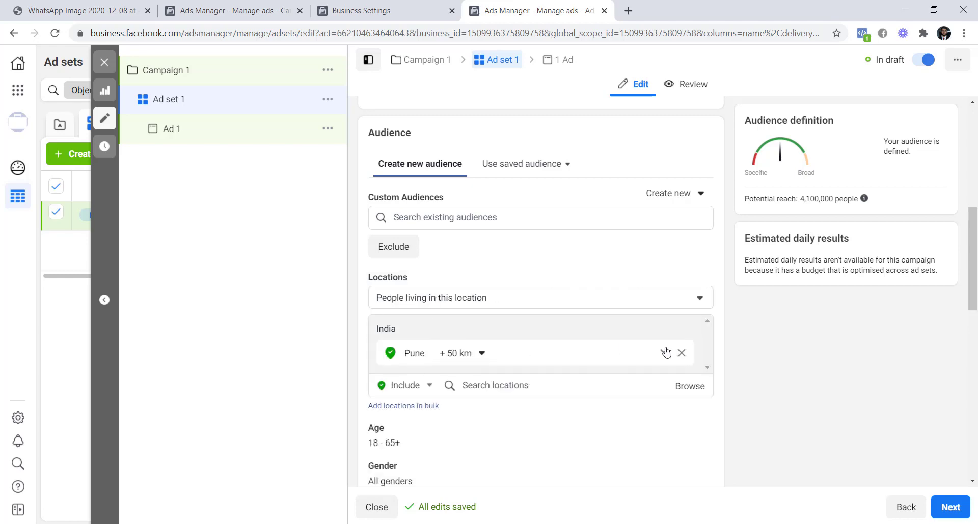
pyautogui.click(681, 355)
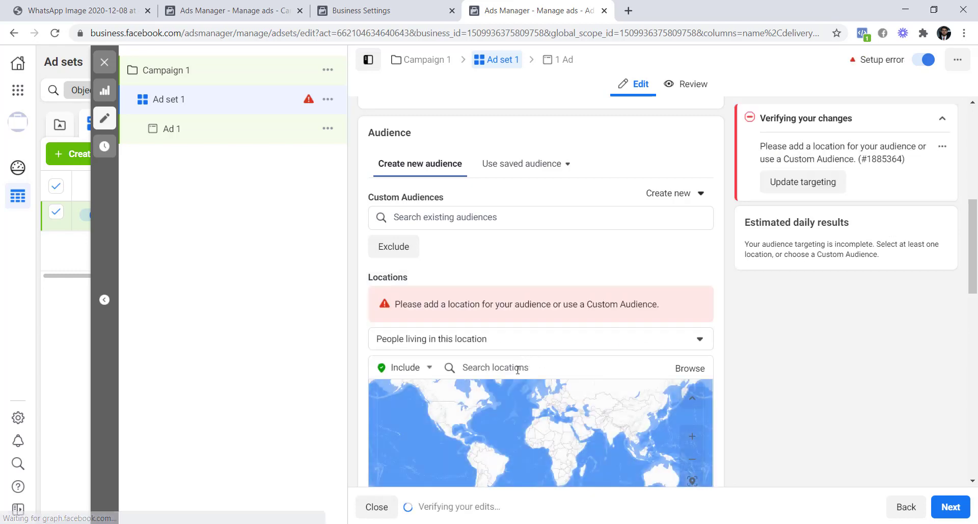
pyautogui.click(531, 367)
pyautogui.moveTo(663, 306); pyautogui.dragTo(392, 306)
pyautogui.click(731, 342)
pyautogui.click(511, 364)
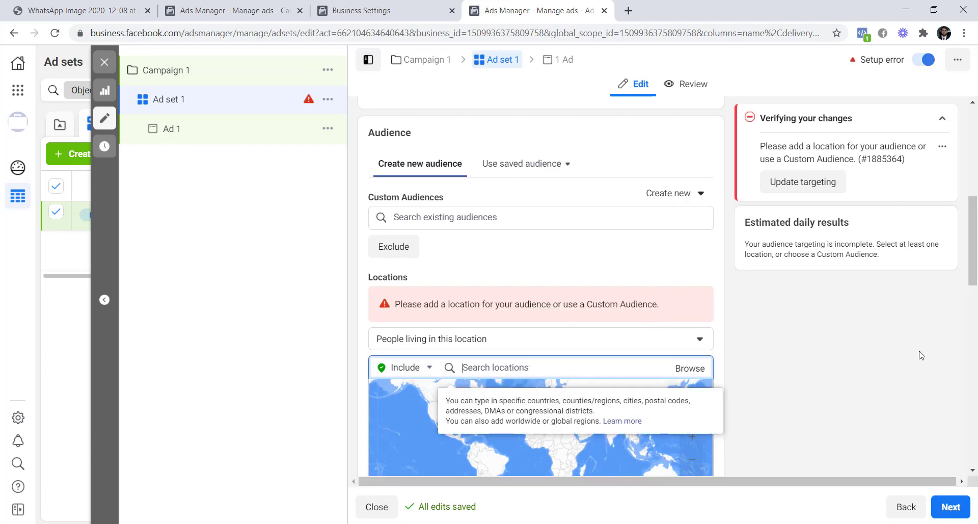
pyautogui.write('indi')
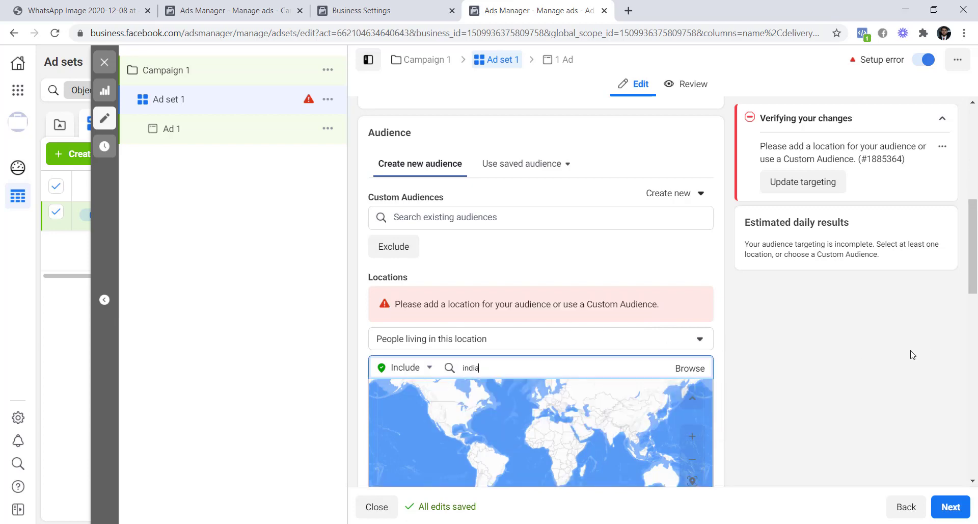
pyautogui.write('a')
pyautogui.scroll(-1, 907, 352)
pyautogui.click(477, 332)
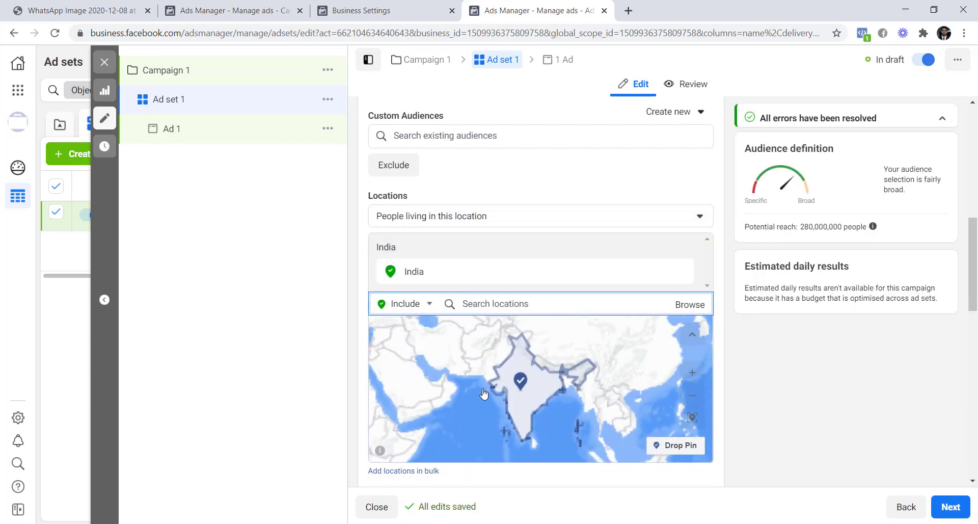
# Step: Add the Digital marketing interest to the audience's detailed targeting
pyautogui.scroll(-3, 581, 383)
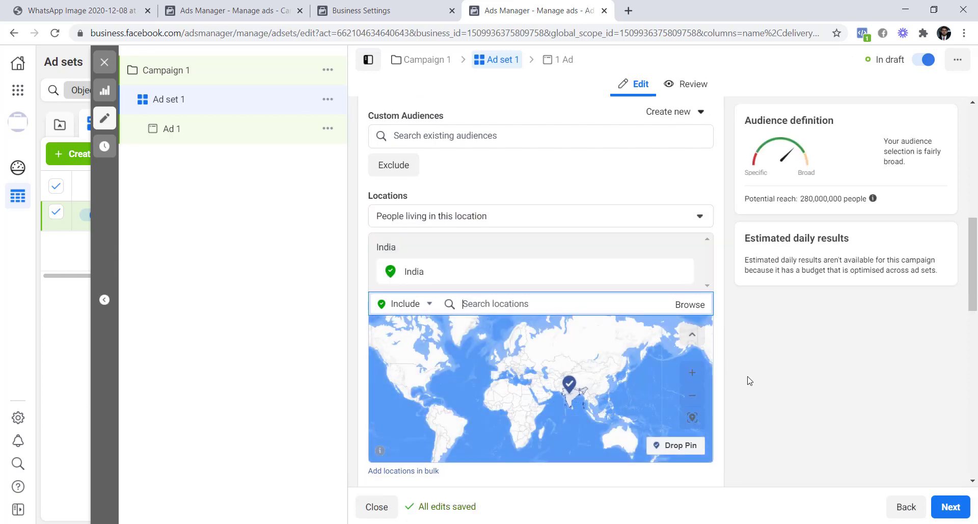
pyautogui.scroll(-5, 749, 380)
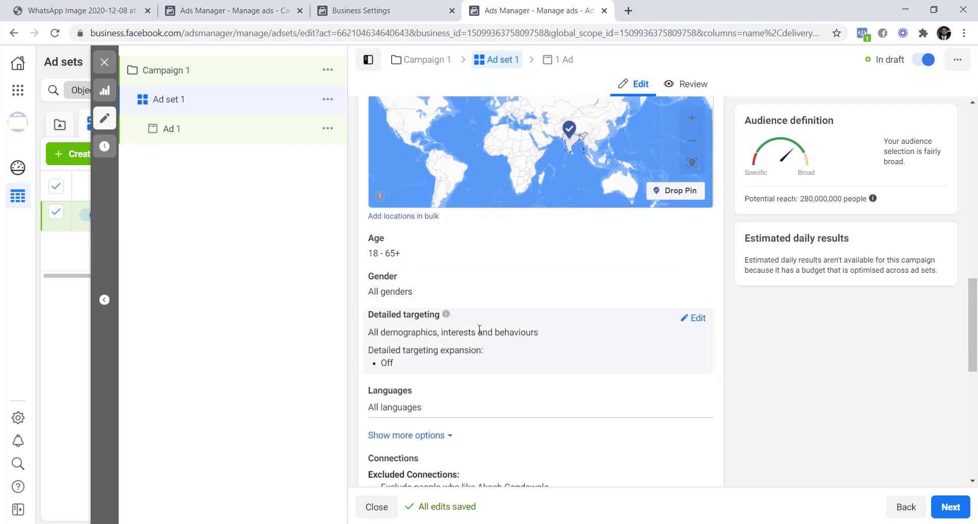
pyautogui.click(696, 318)
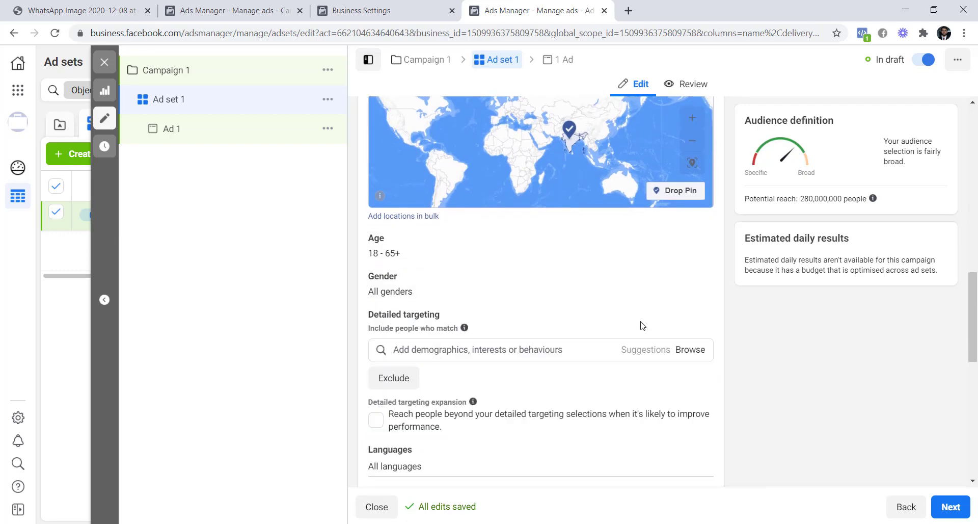
pyautogui.click(447, 349)
pyautogui.write('Digital Mar')
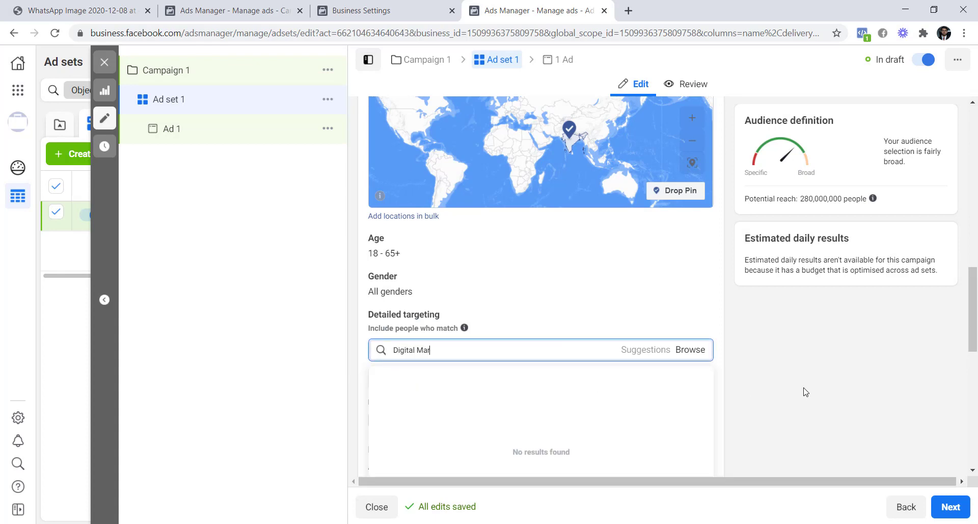
pyautogui.write('keti')
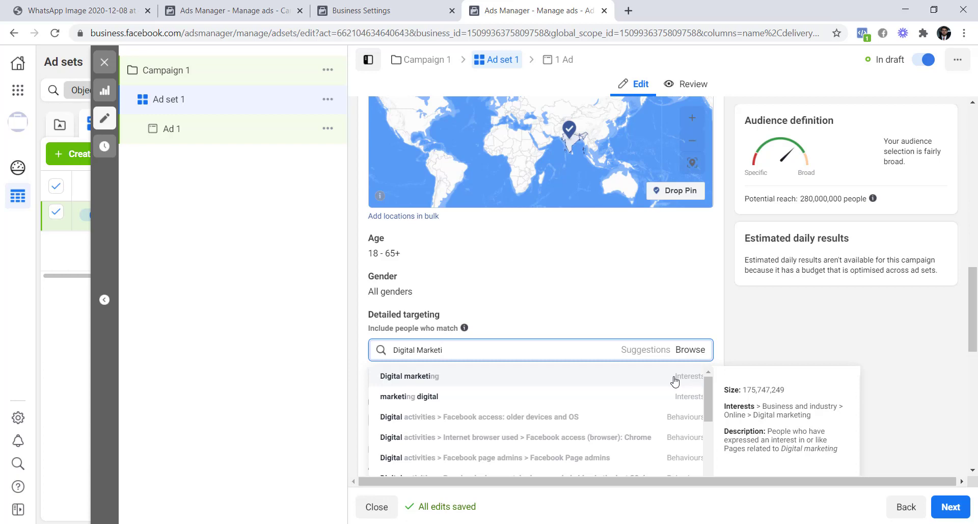
pyautogui.press('Return')
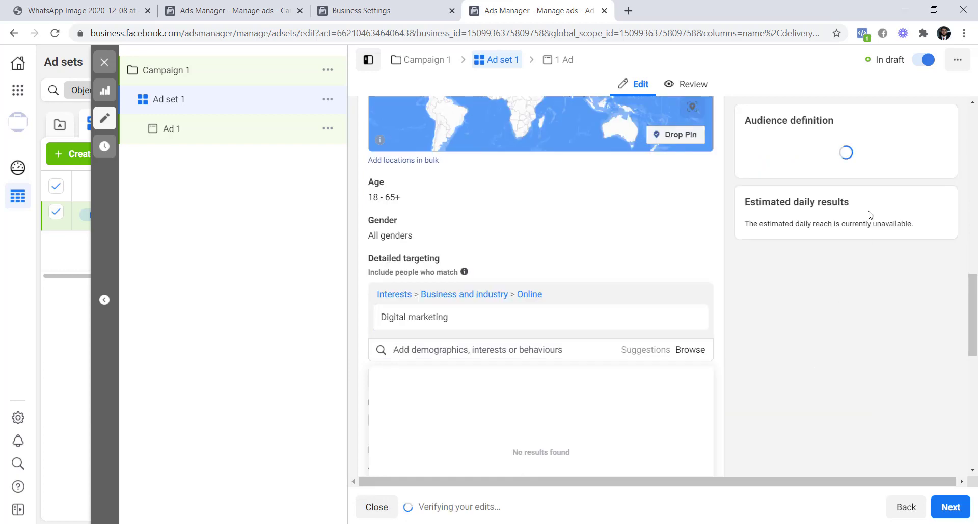
# Step: Examine the potential reach of the audience with the Digital marketing interest applied
pyautogui.moveTo(804, 198); pyautogui.dragTo(835, 202)
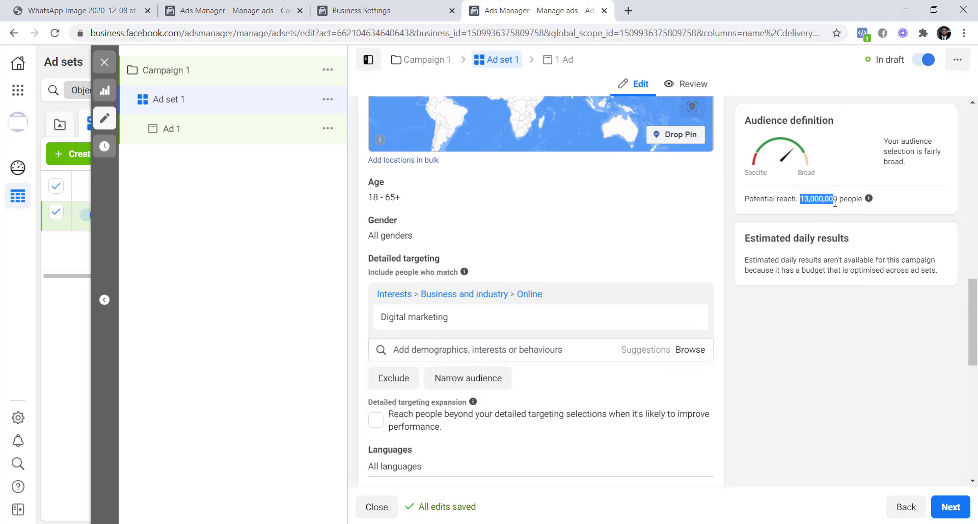
pyautogui.click(814, 248)
pyautogui.click(826, 214)
pyautogui.moveTo(803, 198); pyautogui.dragTo(826, 199)
pyautogui.click(827, 329)
pyautogui.moveTo(480, 322)
pyautogui.moveTo(801, 198); pyautogui.dragTo(817, 198)
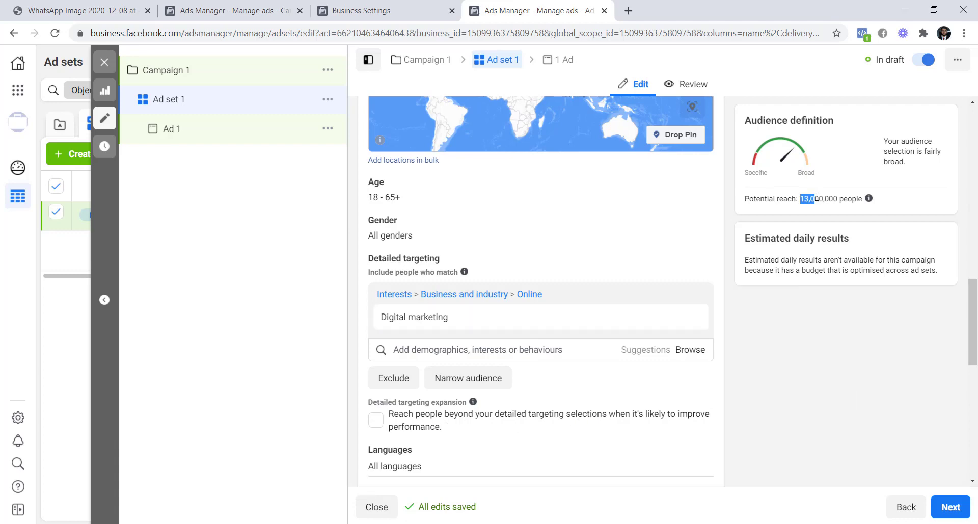
# Step: Turn on detailed targeting expansion to reach people beyond the selected interest, and check the potential reach
pyautogui.click(378, 419)
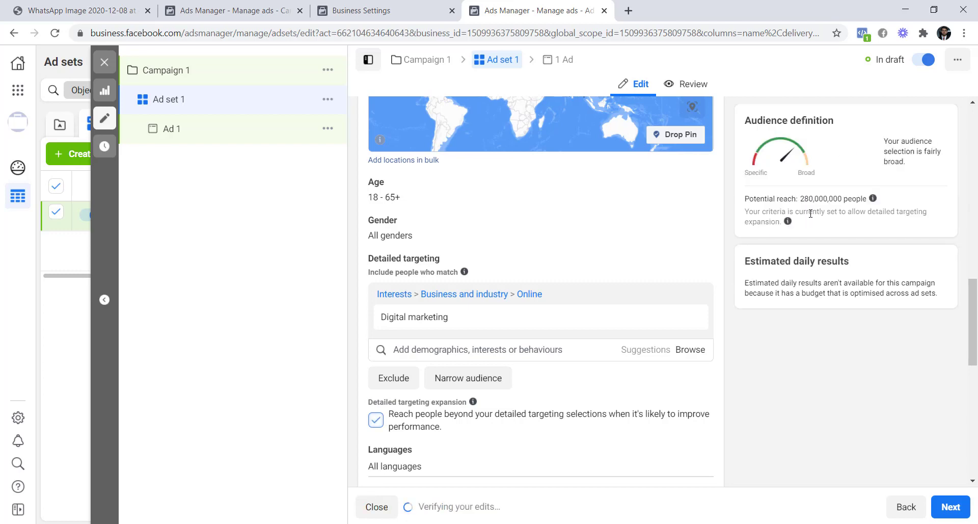
pyautogui.moveTo(801, 198); pyautogui.dragTo(809, 198)
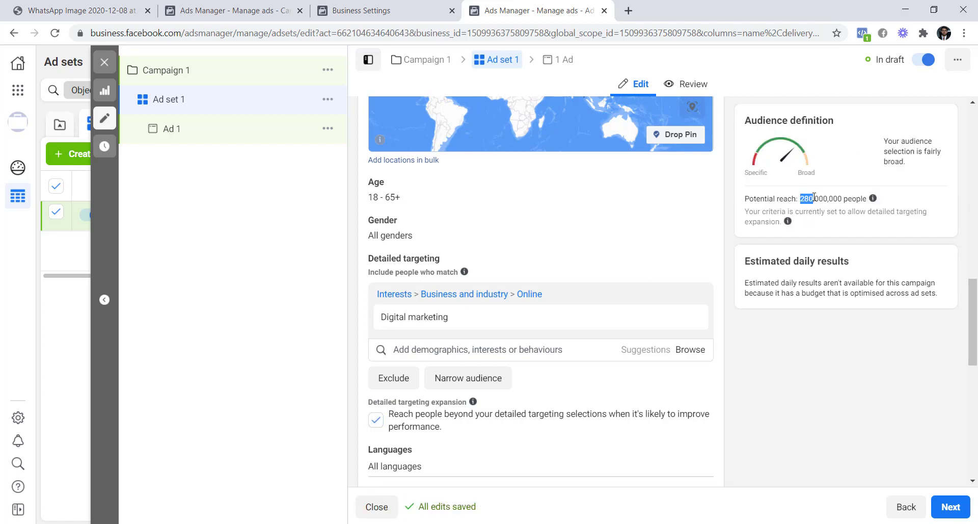
pyautogui.click(806, 414)
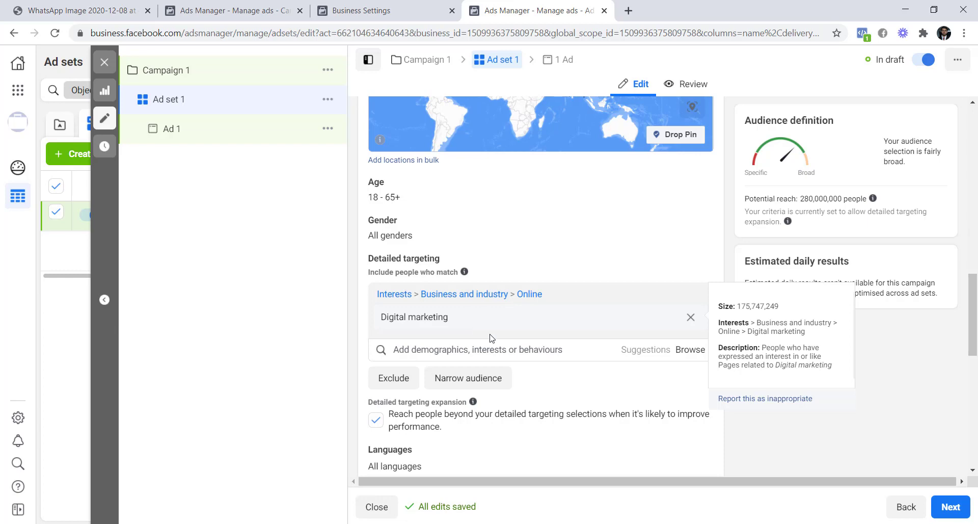
pyautogui.moveTo(443, 430); pyautogui.dragTo(389, 413)
pyautogui.click(624, 388)
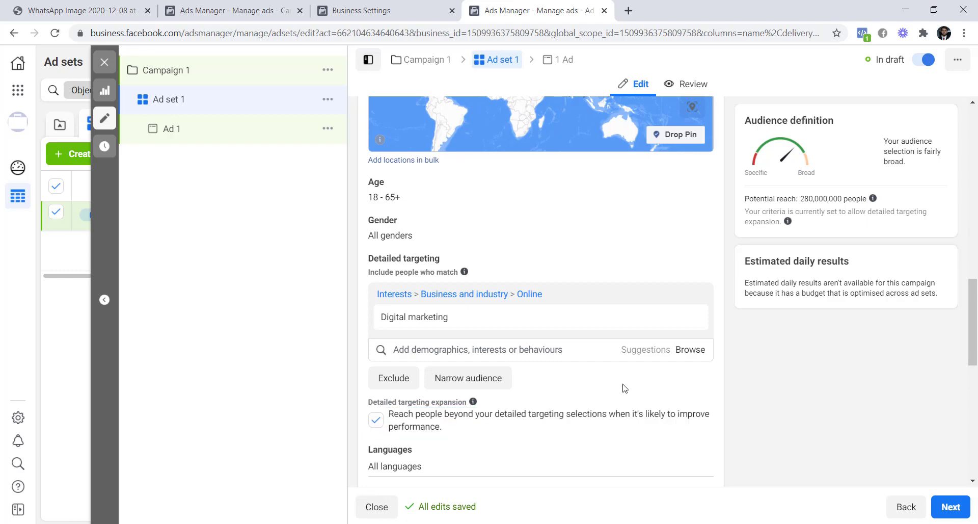
# Step: Replace the Page in the excluded connections with TNL Digital Marketing so people who already like it are excluded
pyautogui.scroll(-4, 624, 388)
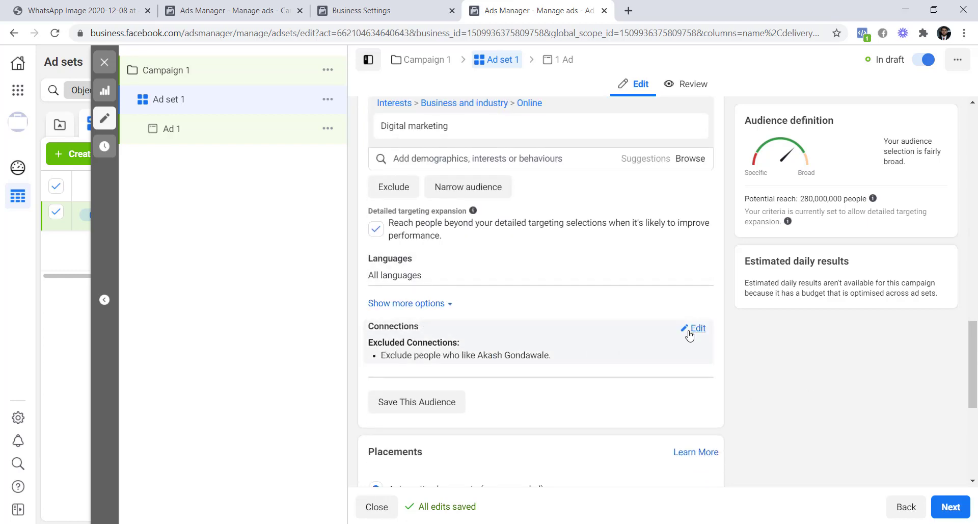
pyautogui.click(688, 334)
pyautogui.click(697, 385)
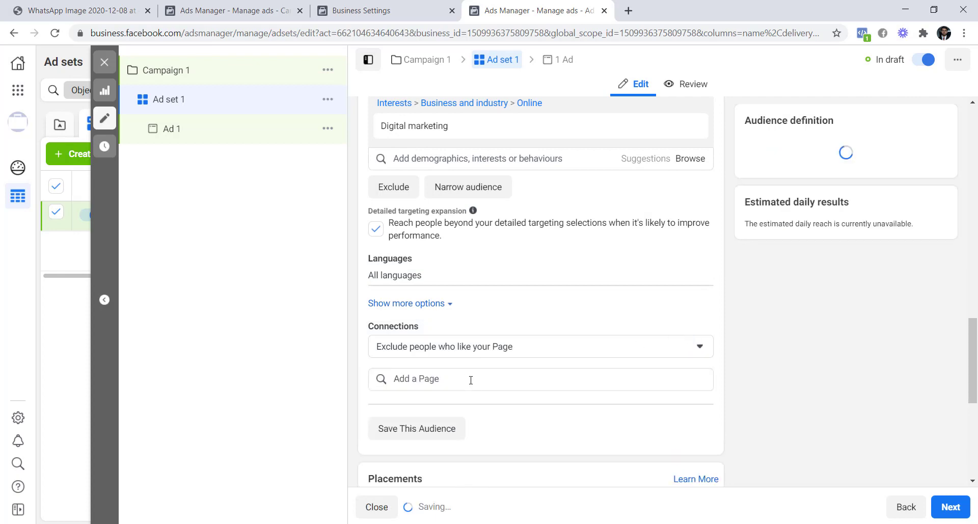
pyautogui.write('tn')
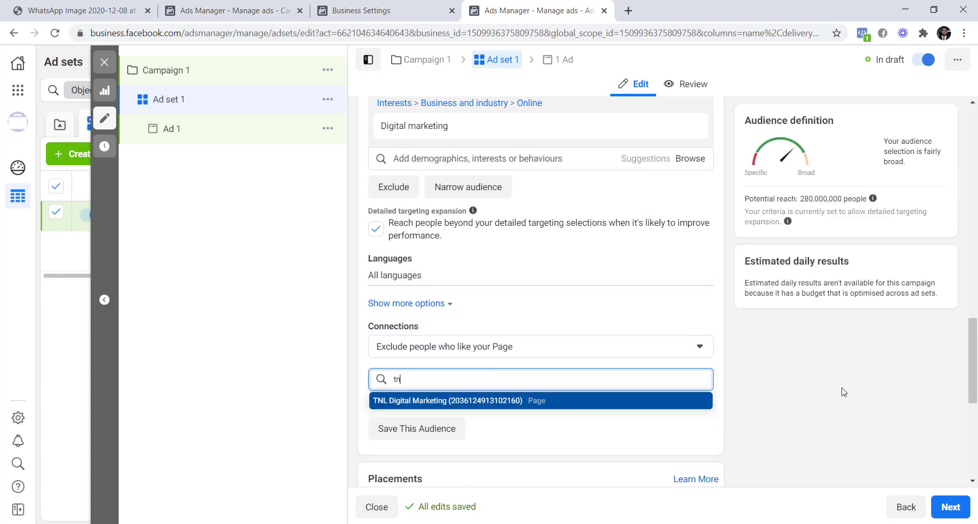
pyautogui.write('l')
pyautogui.click(647, 403)
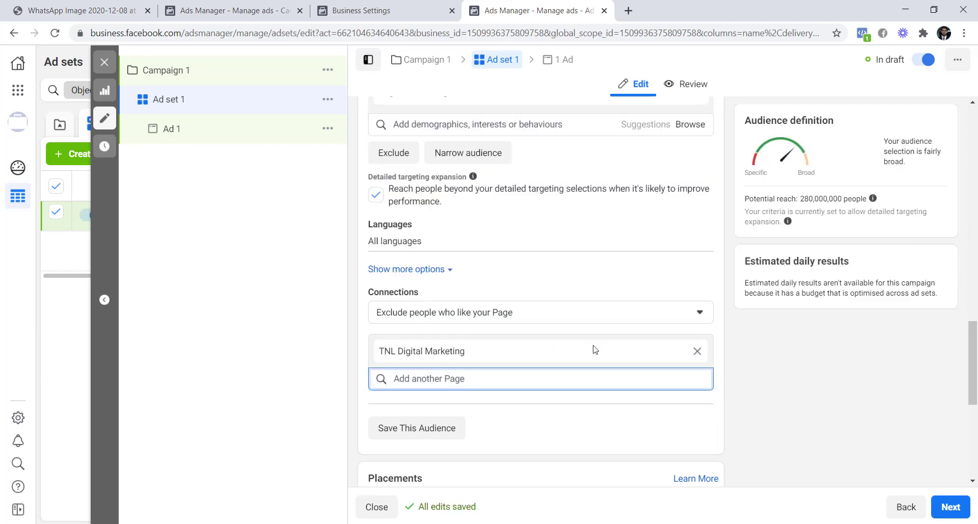
# Step: Examine the platforms and additional options offered by manual placements, and return the ad set to automatic placements
pyautogui.scroll(-5, 778, 365)
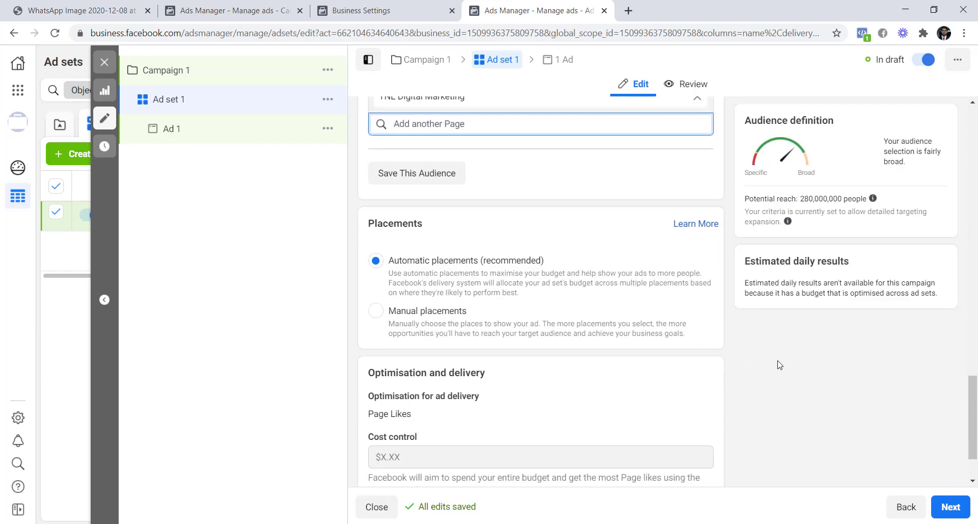
pyautogui.scroll(-1, 423, 204)
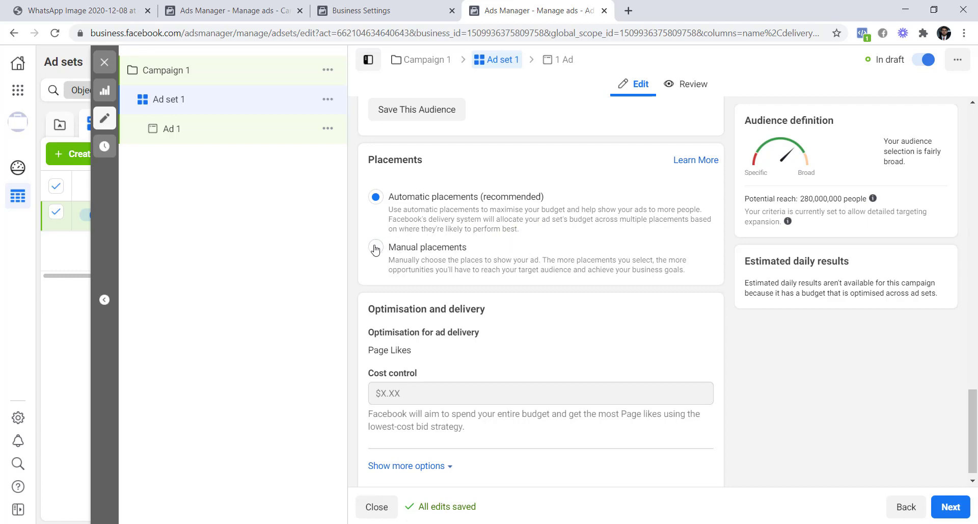
pyautogui.click(556, 246)
pyautogui.scroll(-3, 565, 265)
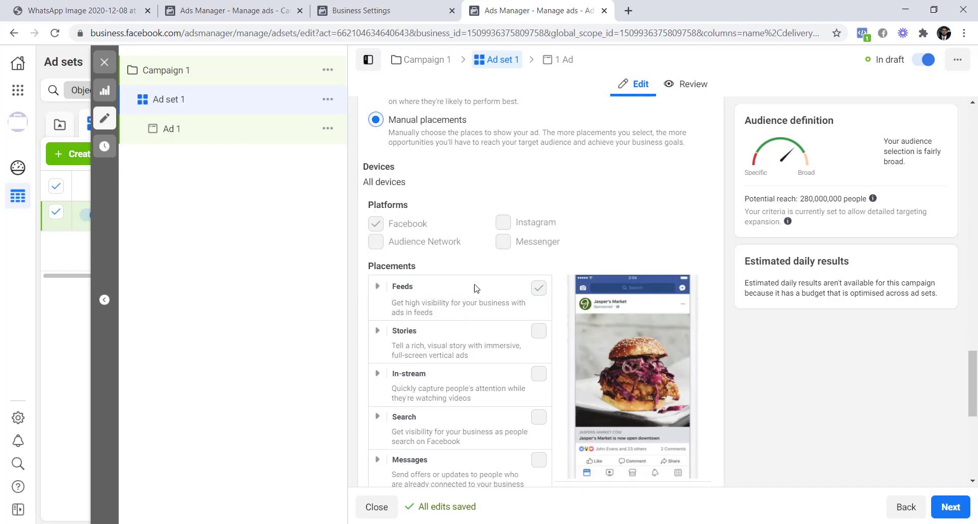
pyautogui.scroll(-1, 484, 250)
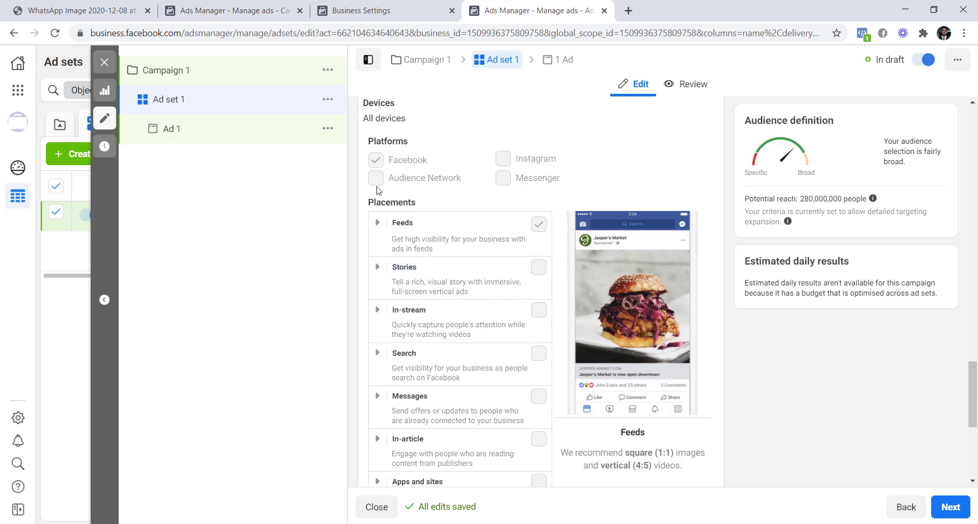
pyautogui.scroll(-1, 498, 245)
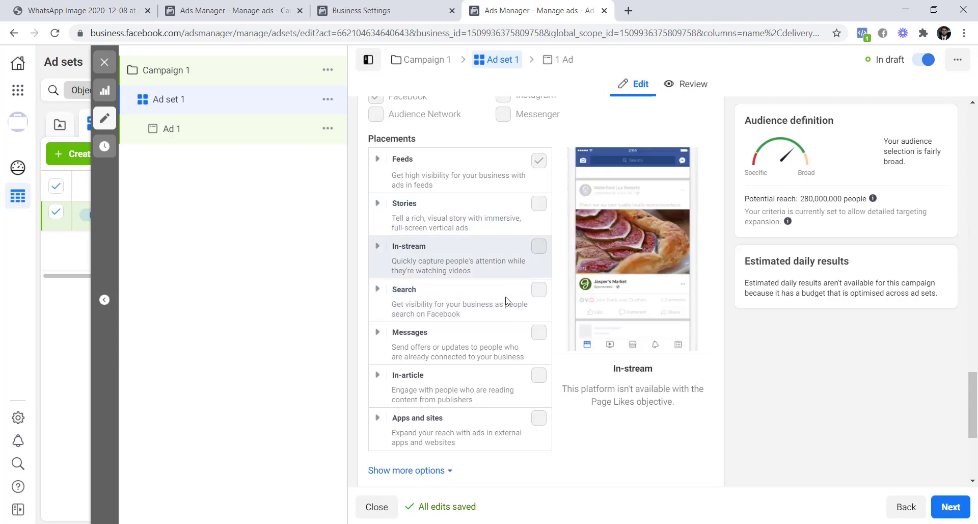
pyautogui.scroll(-1, 438, 356)
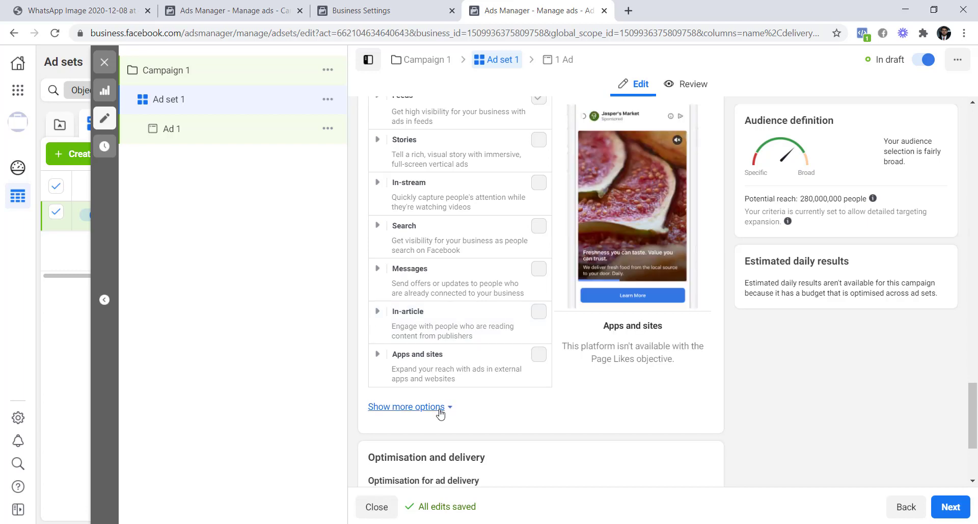
pyautogui.click(407, 406)
pyautogui.scroll(-1, 509, 308)
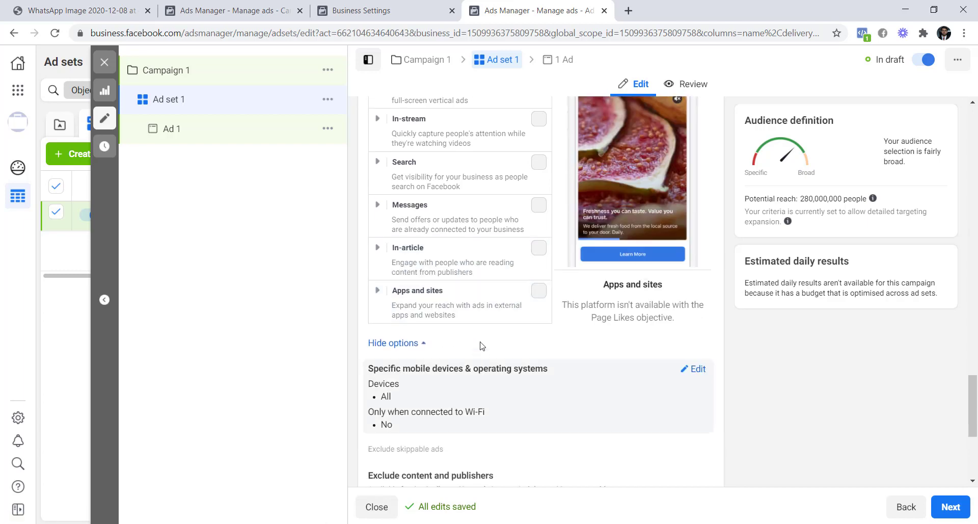
pyautogui.scroll(7, 481, 342)
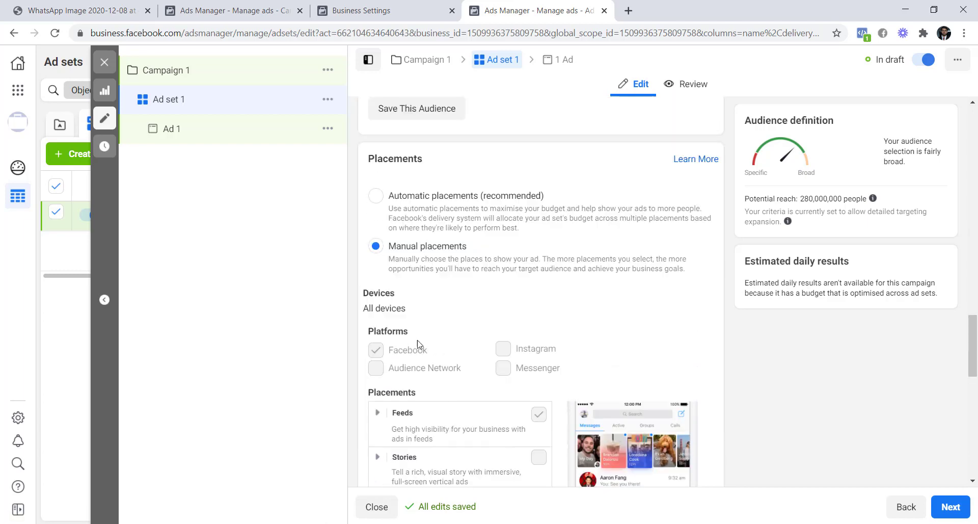
pyautogui.click(375, 196)
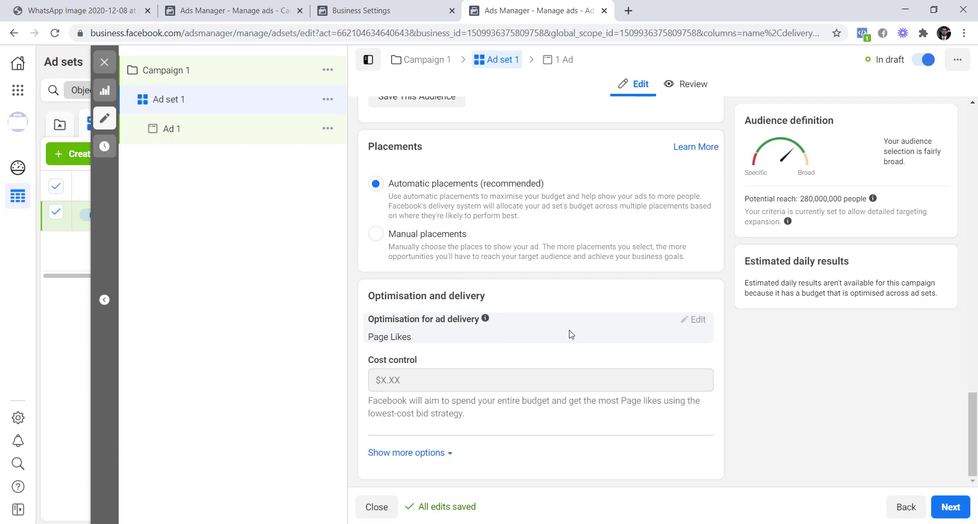
# Step: Check the ad set's optimisation for ad delivery and continue to the settings of Ad 1
pyautogui.moveTo(411, 339); pyautogui.dragTo(367, 337)
pyautogui.click(426, 339)
pyautogui.moveTo(488, 320)
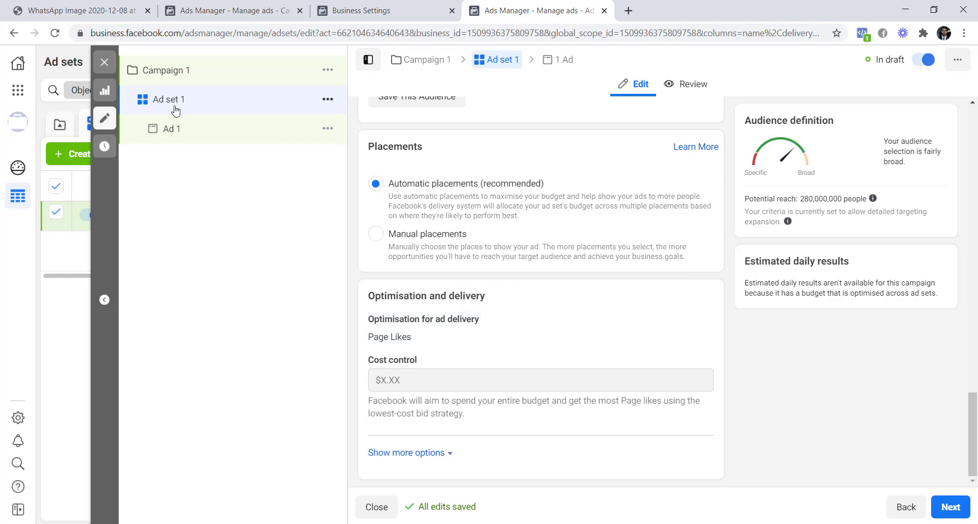
pyautogui.click(946, 508)
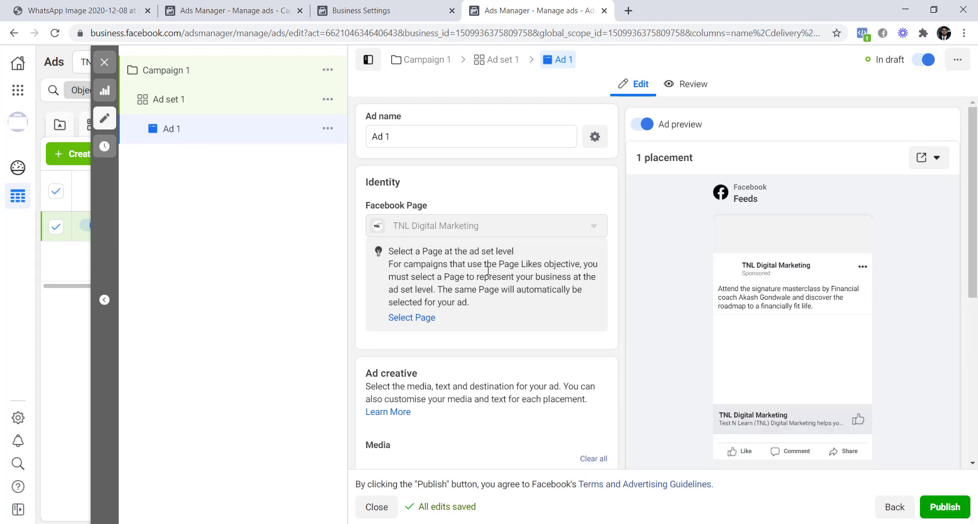
# Step: Replace the ad's media with the 1640 × 624 TNL Digital Marketing banner from the account images, keeping the default creative adjustments
pyautogui.scroll(-4, 510, 277)
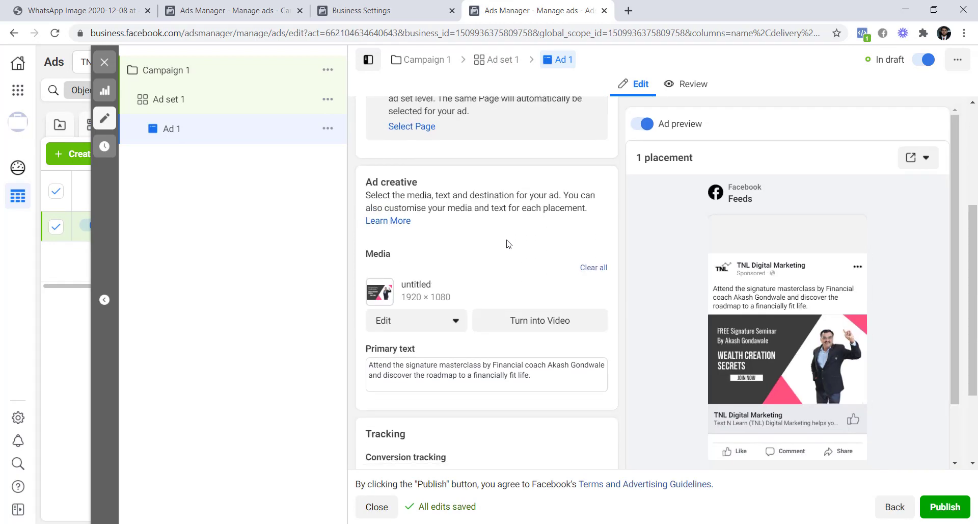
pyautogui.click(585, 269)
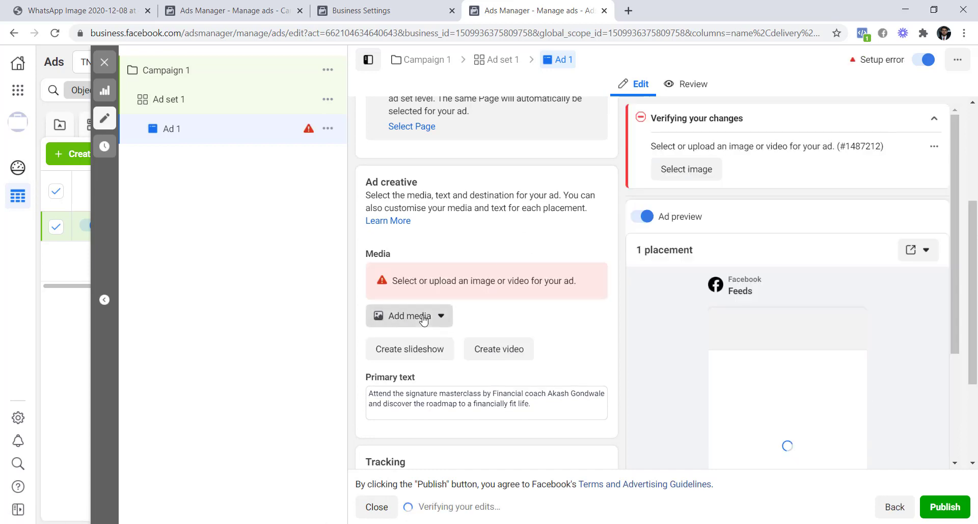
pyautogui.click(423, 317)
pyautogui.click(416, 341)
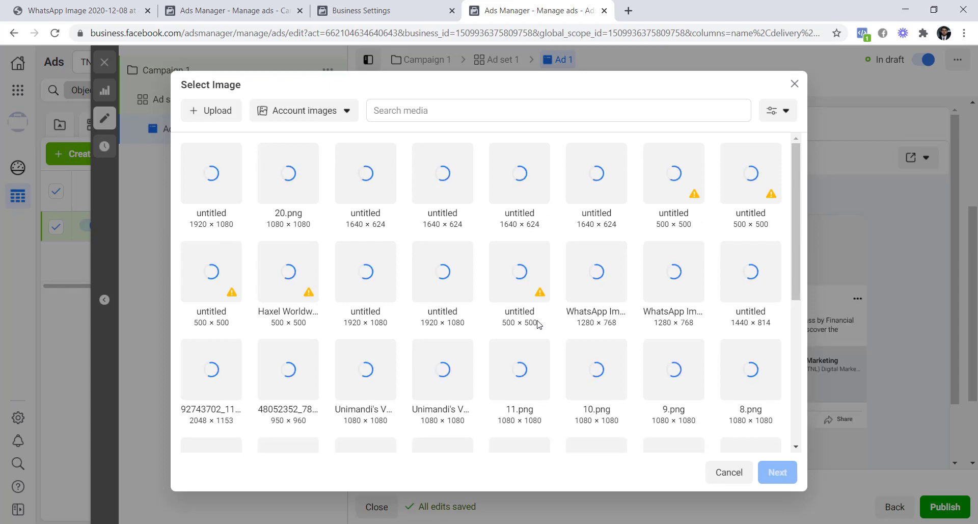
pyautogui.click(520, 276)
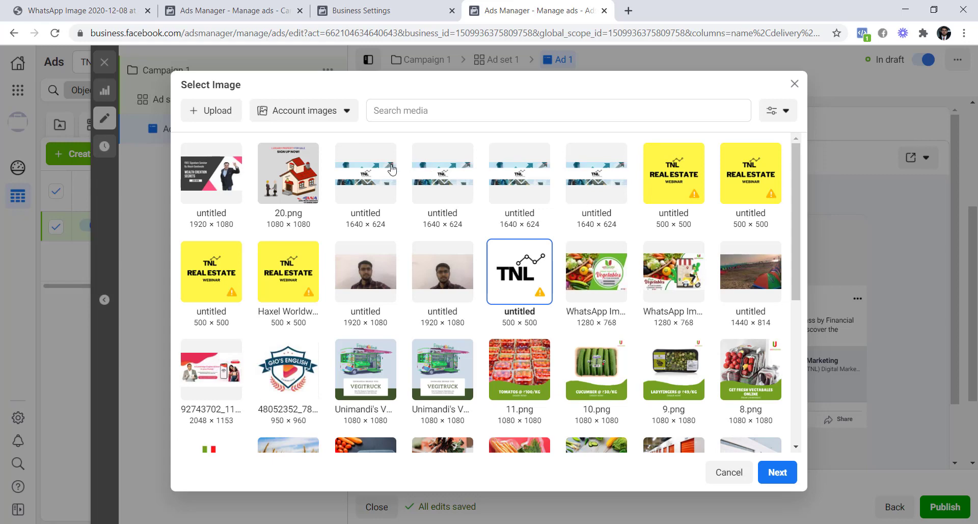
pyautogui.click(777, 472)
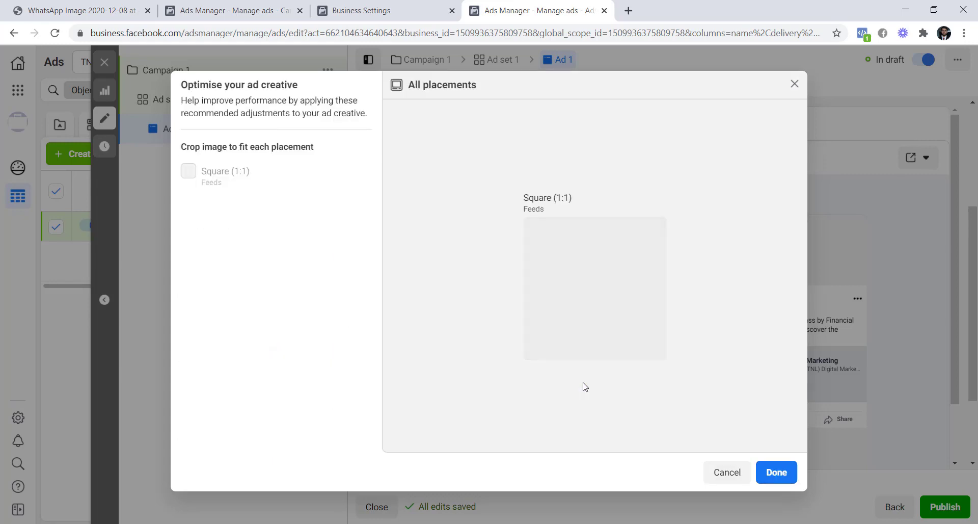
pyautogui.click(777, 473)
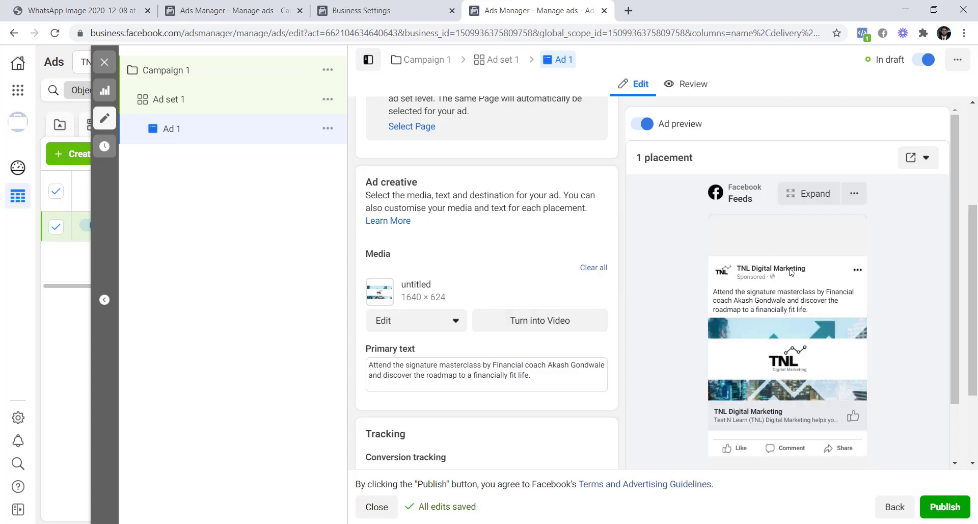
# Step: Preview the expanded ad as it appears in the Desktop News Feed, and close the preview
pyautogui.click(811, 194)
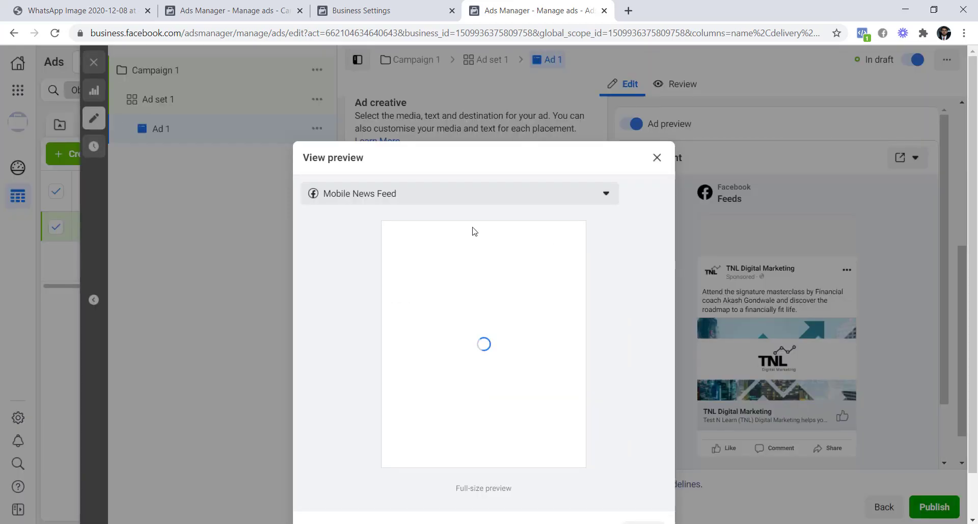
pyautogui.click(589, 199)
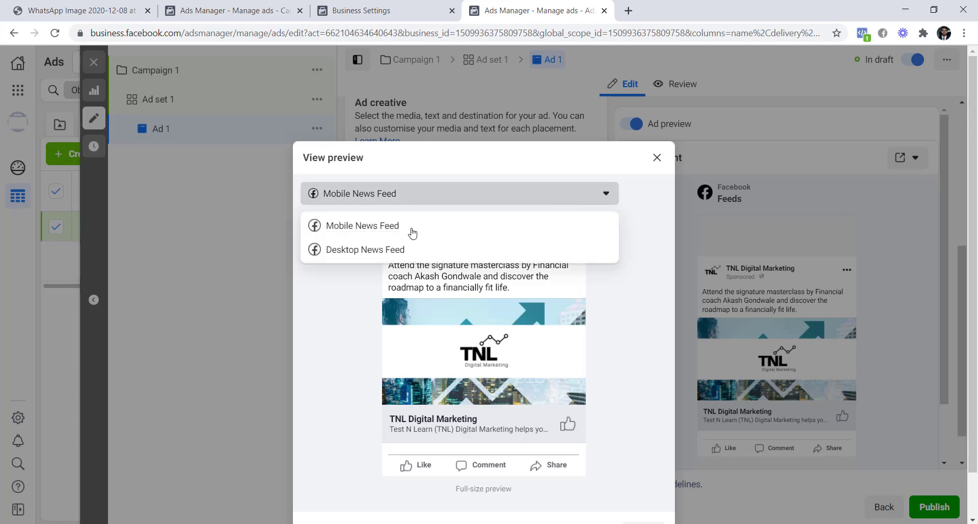
pyautogui.click(363, 248)
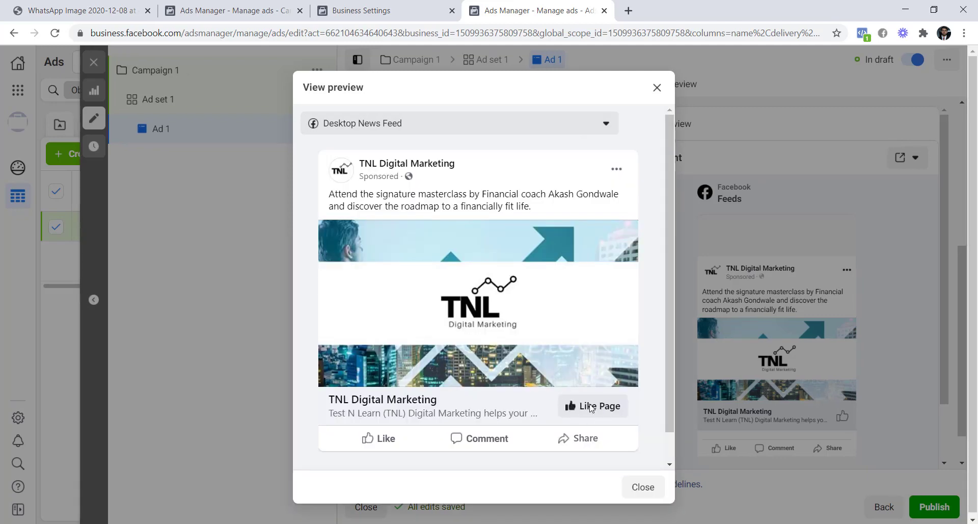
pyautogui.click(656, 88)
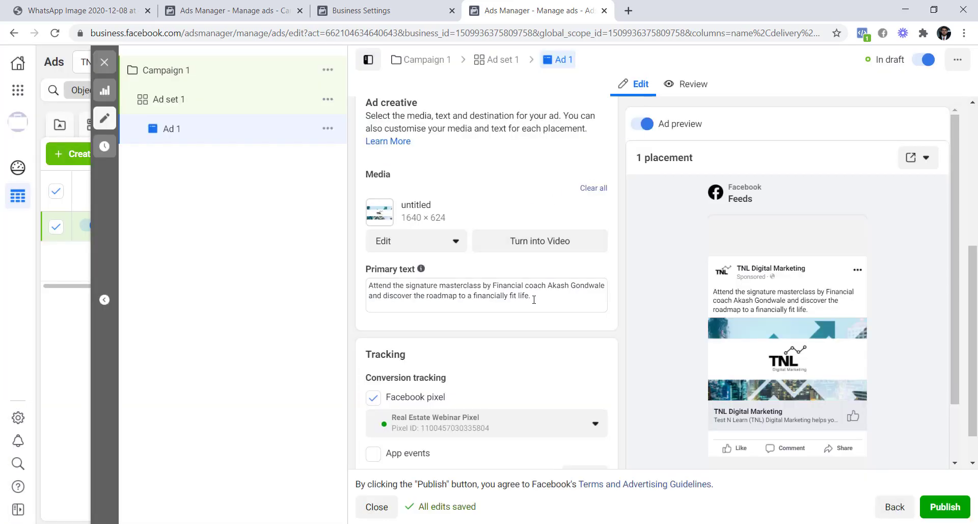
# Step: Replace the ad's primary text with "Please like my page."
pyautogui.moveTo(534, 300); pyautogui.dragTo(347, 289)
pyautogui.press('BackSpace')
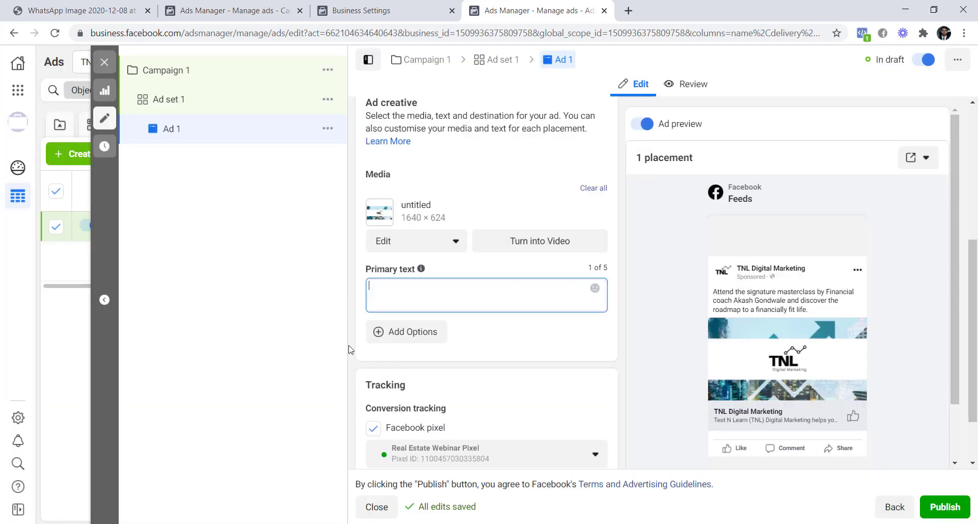
pyautogui.write('Please')
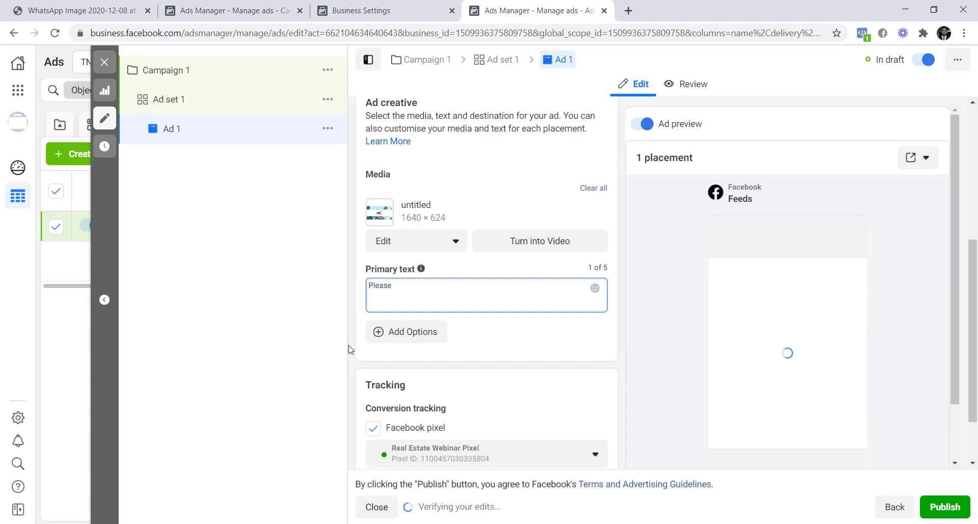
pyautogui.write(' like my ')
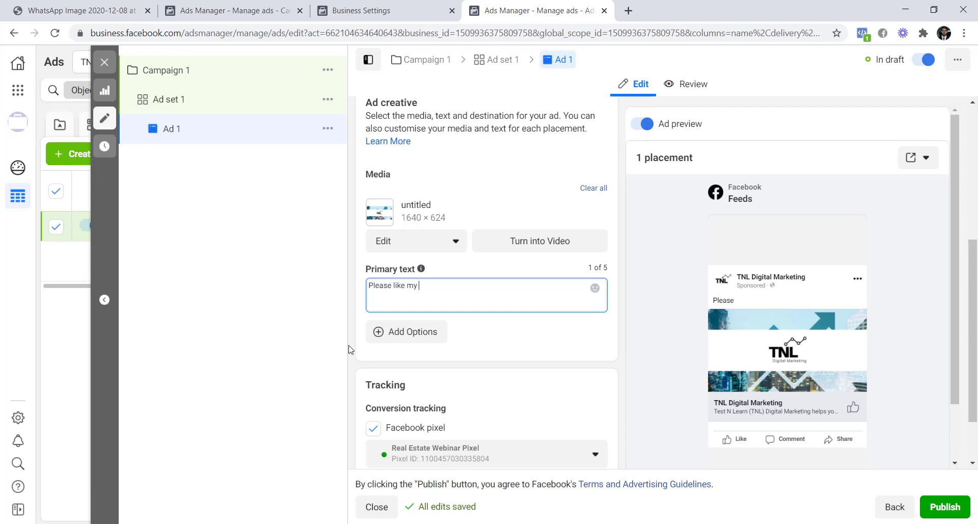
pyautogui.write('page.')
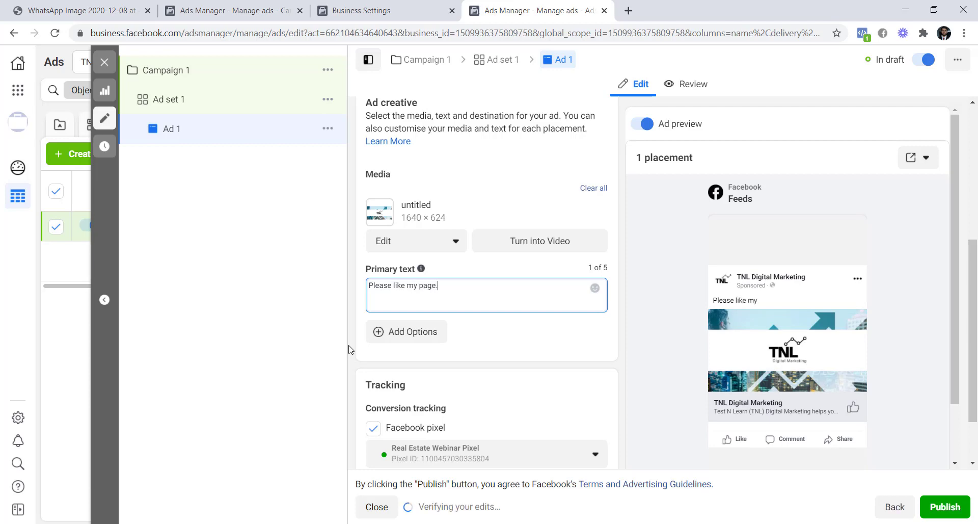
pyautogui.click(629, 294)
pyautogui.moveTo(436, 286); pyautogui.dragTo(357, 301)
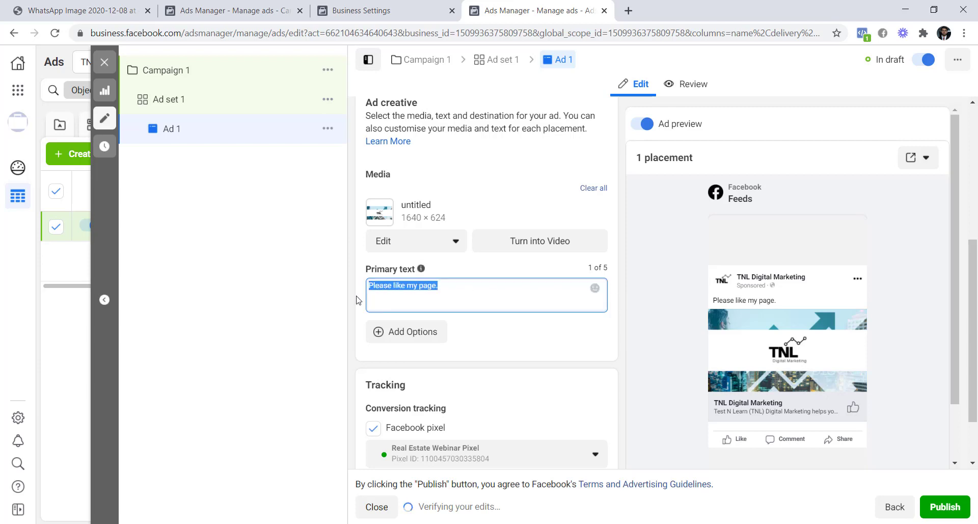
pyautogui.click(460, 286)
pyautogui.moveTo(461, 286); pyautogui.dragTo(357, 288)
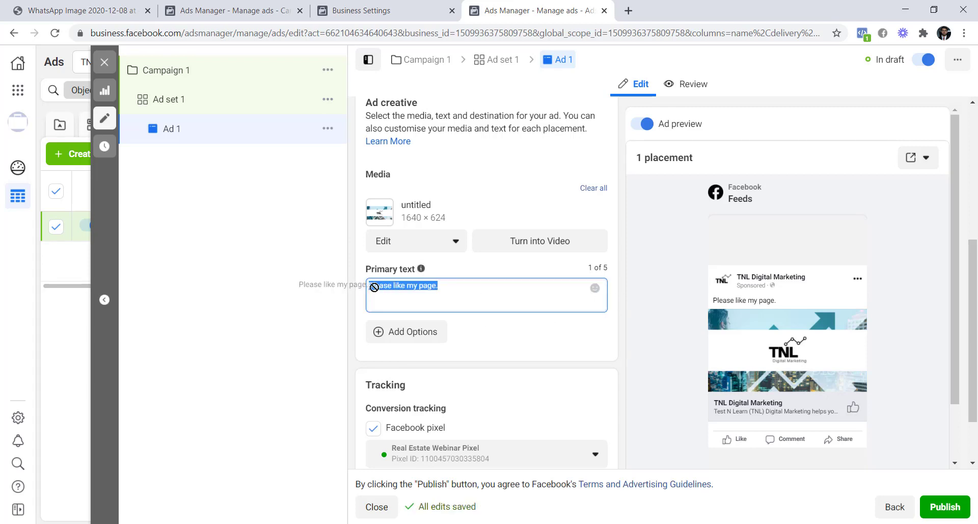
pyautogui.click(441, 289)
pyautogui.moveTo(443, 287); pyautogui.dragTo(364, 283)
pyautogui.click(454, 290)
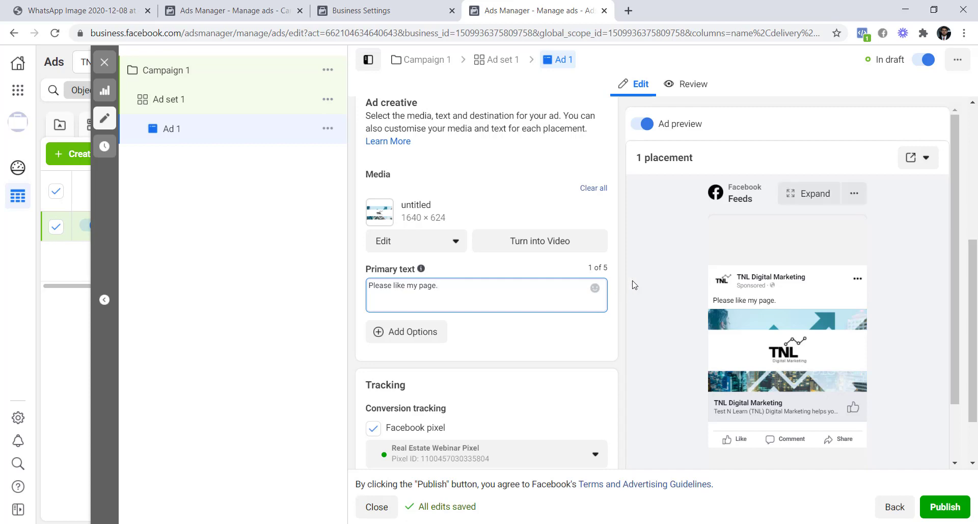
# Step: Try "Like my page please" as a second primary text option, remove it, and look at the suggested text options
pyautogui.click(414, 333)
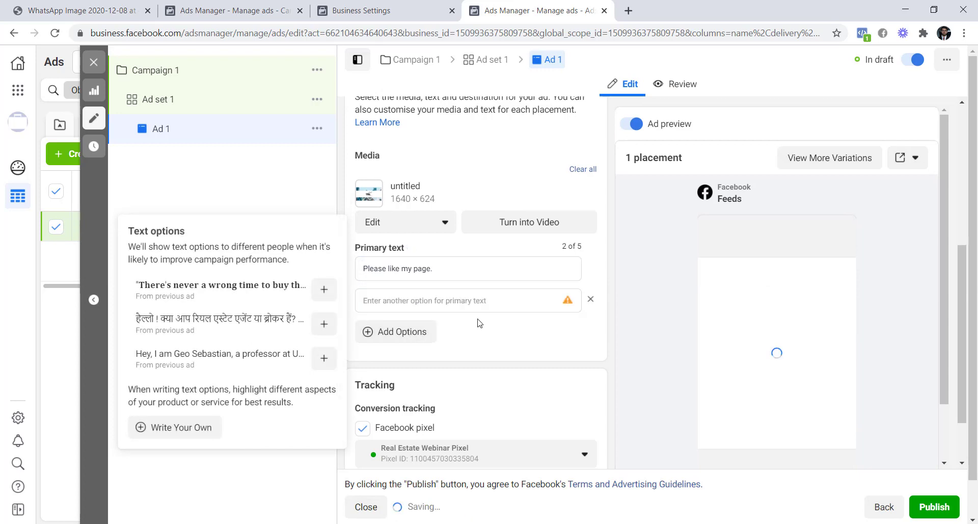
pyautogui.click(466, 302)
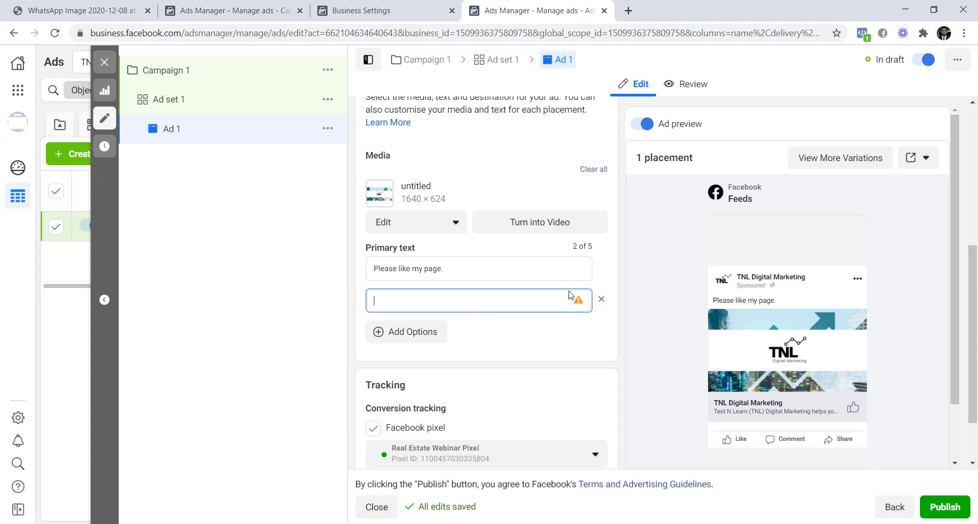
pyautogui.click(511, 350)
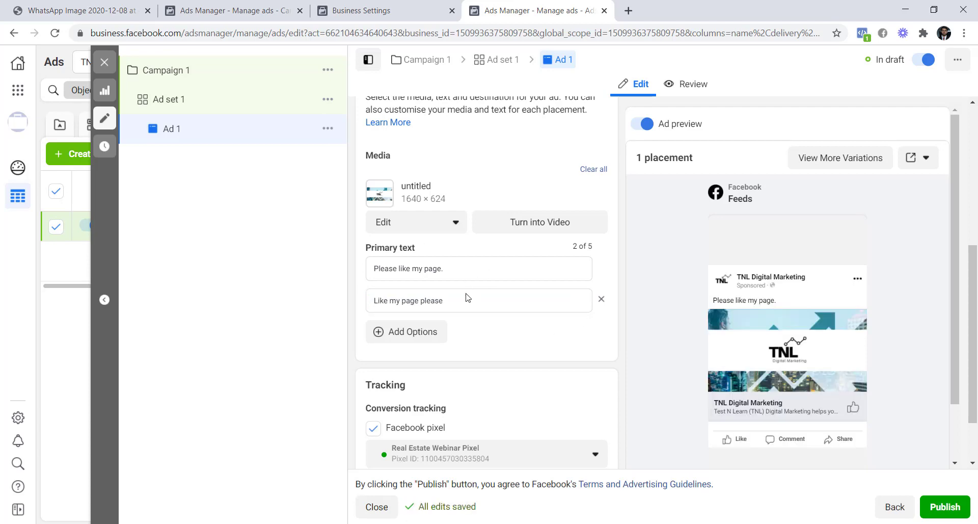
pyautogui.scroll(-2, 533, 357)
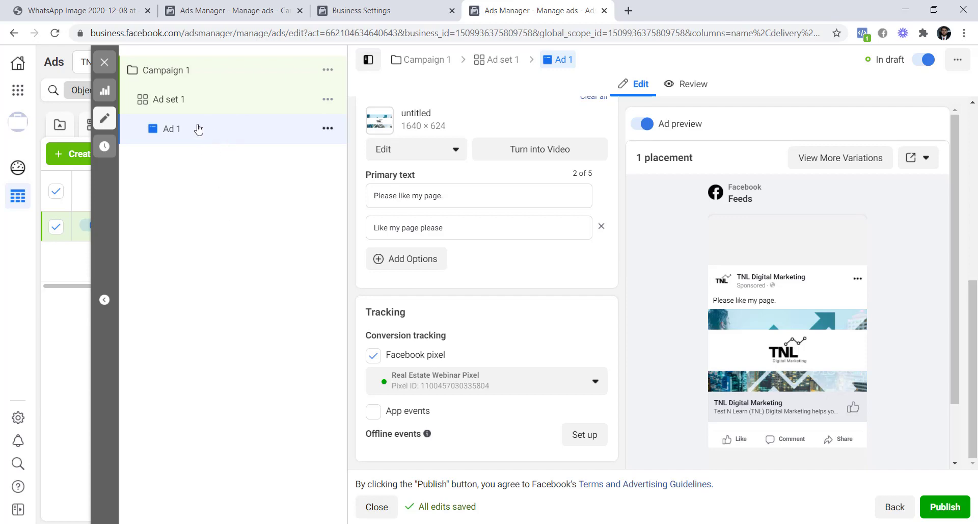
pyautogui.click(602, 226)
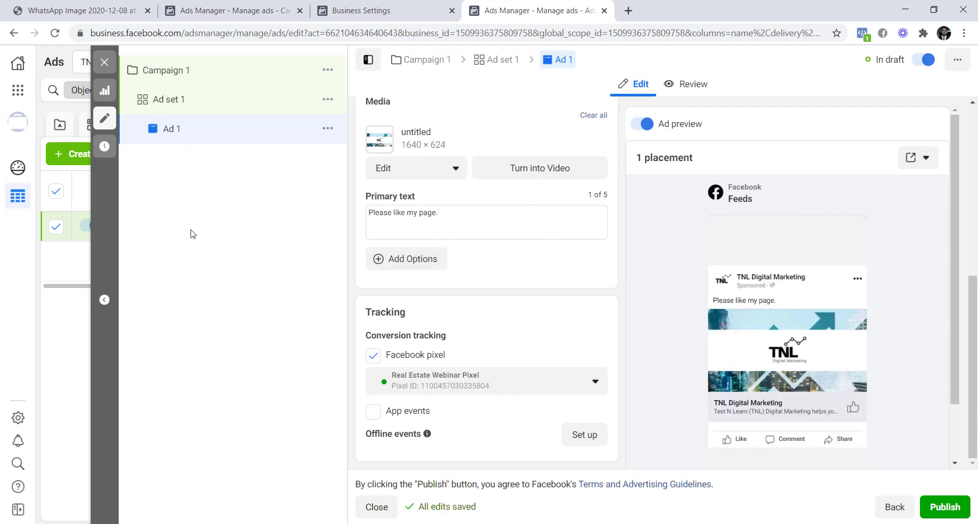
pyautogui.click(430, 259)
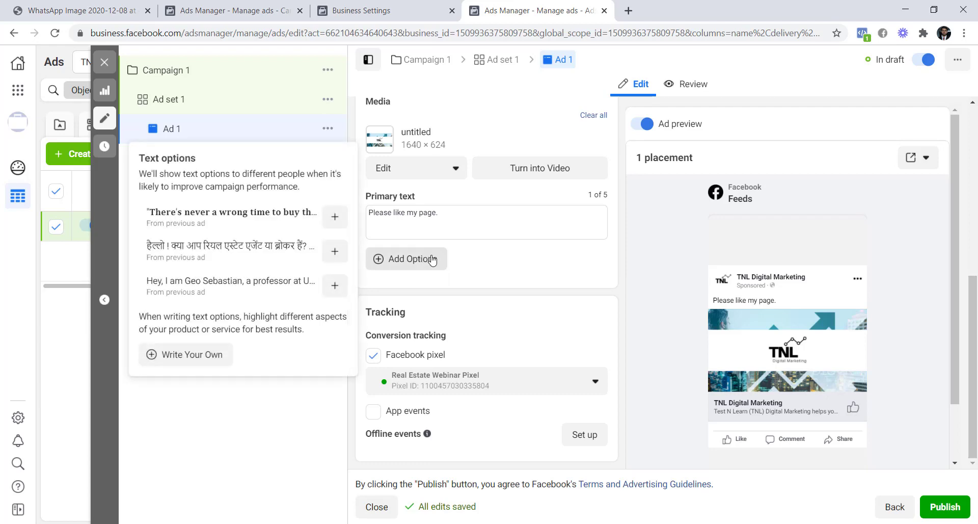
pyautogui.click(532, 270)
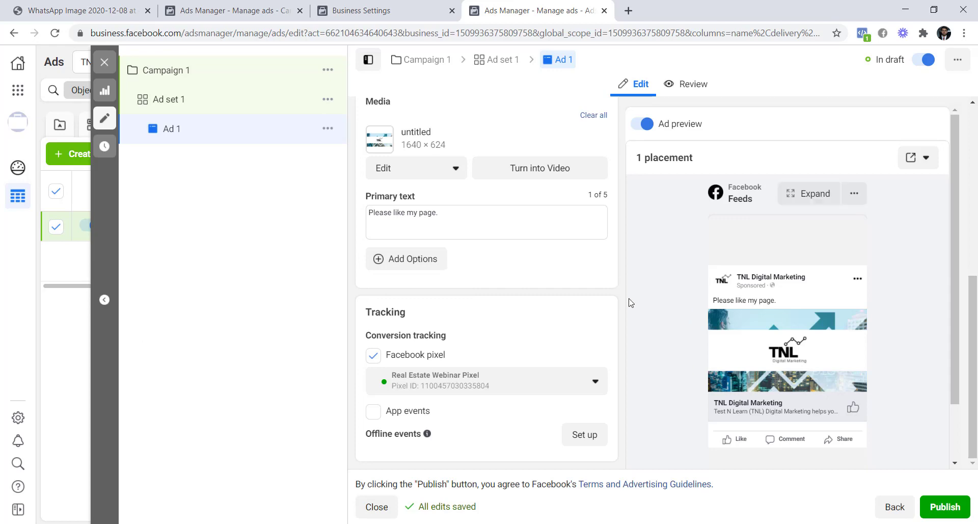
# Step: Close the Ad 1 editor without publishing, leaving its changes saved as a draft
pyautogui.scroll(7, 512, 328)
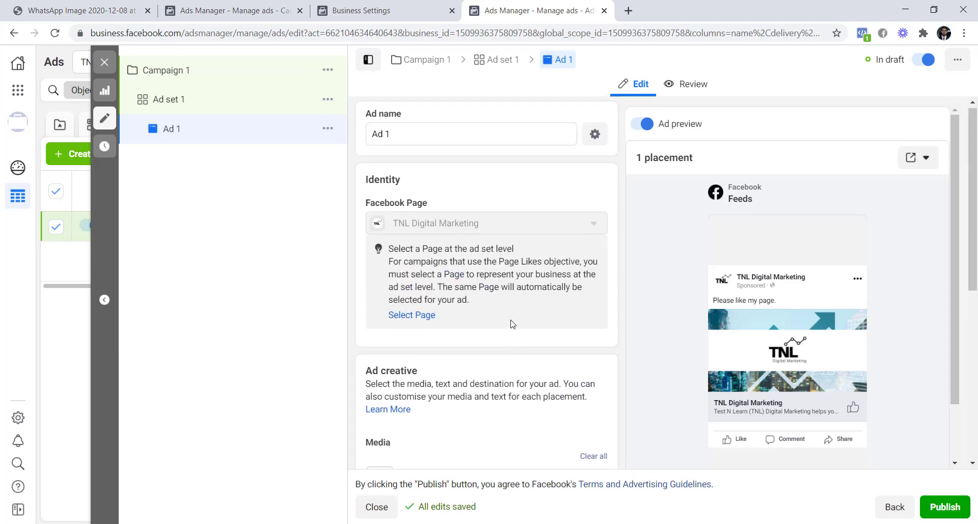
pyautogui.click(104, 63)
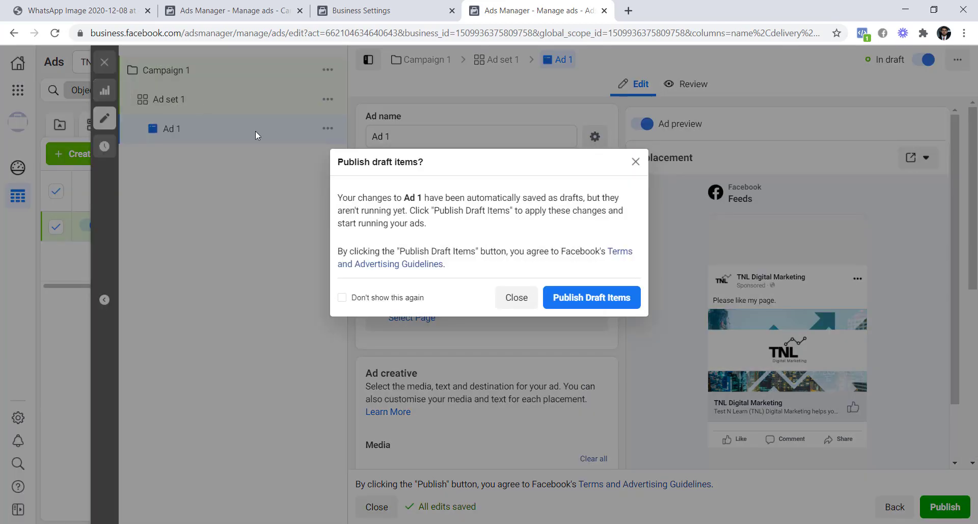
pyautogui.click(516, 298)
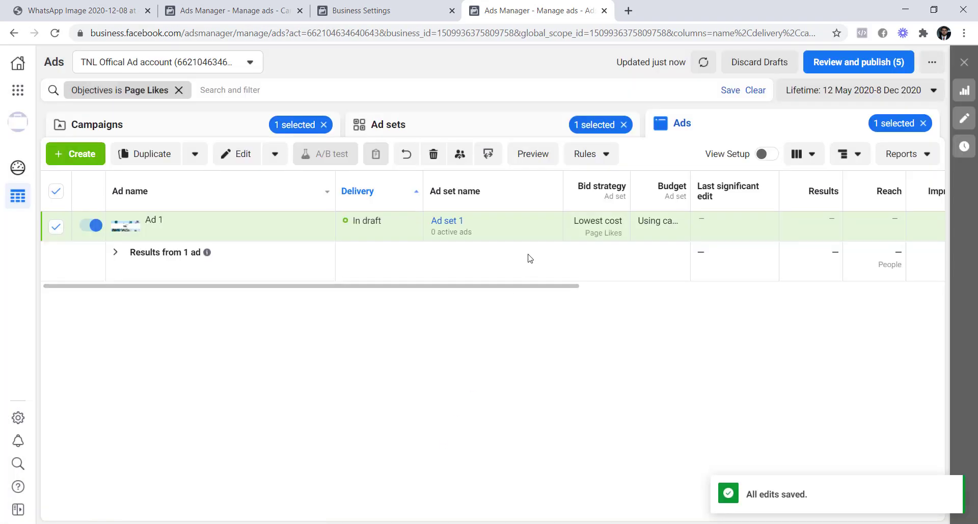
pyautogui.click(216, 231)
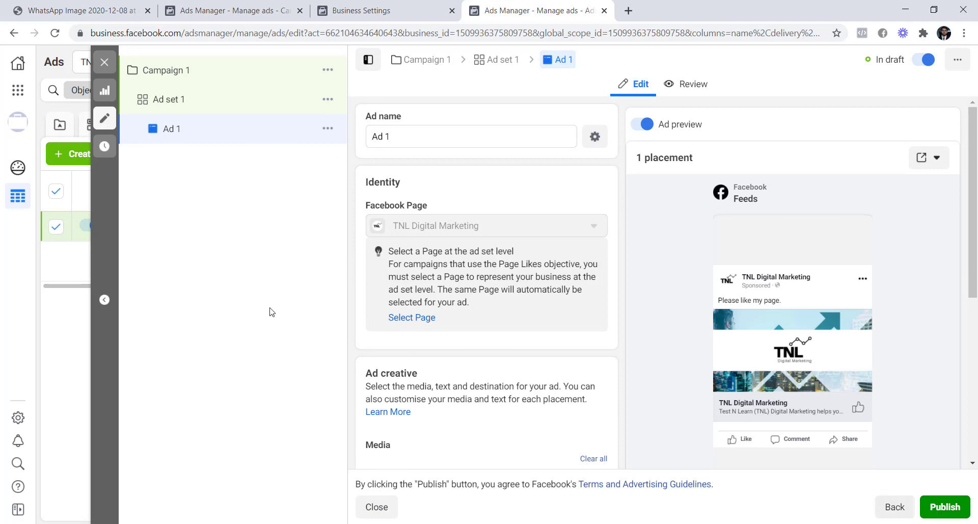
pyautogui.click(107, 64)
pyautogui.click(516, 296)
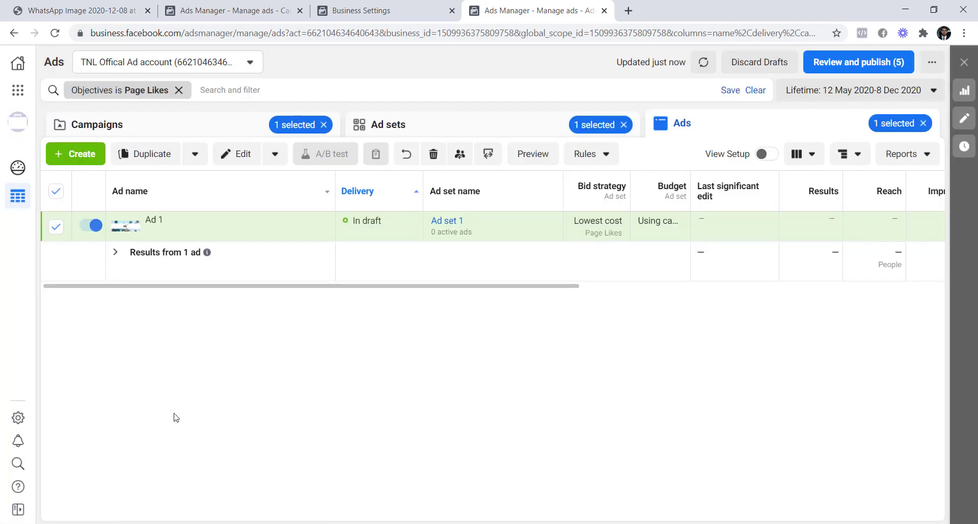
# Step: Check the campaigns list and go to the ad sets of Campaign 1, keeping the campaign selected
pyautogui.click(385, 125)
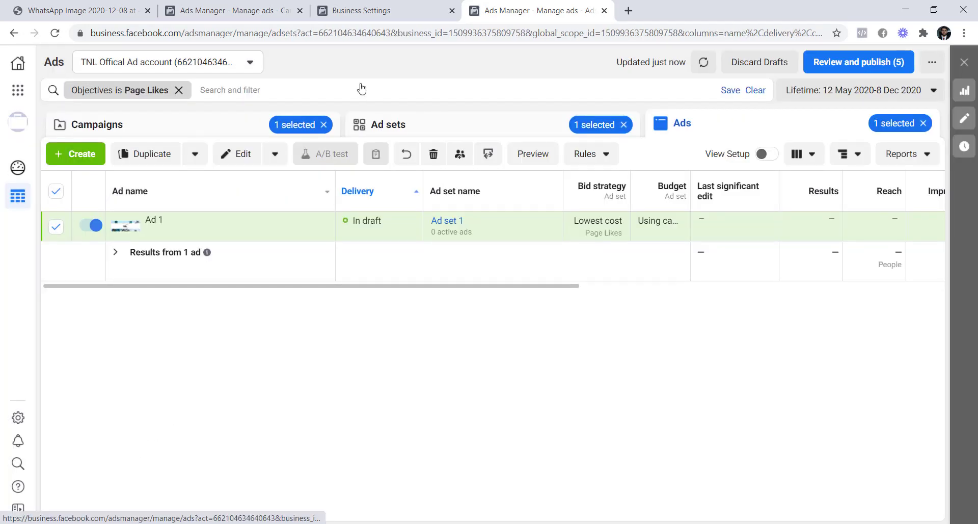
pyautogui.click(212, 122)
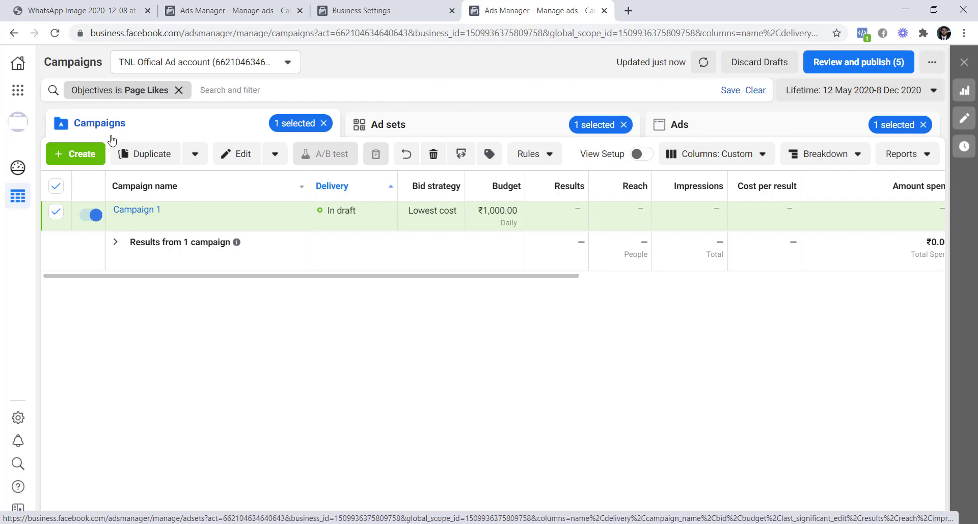
pyautogui.click(56, 187)
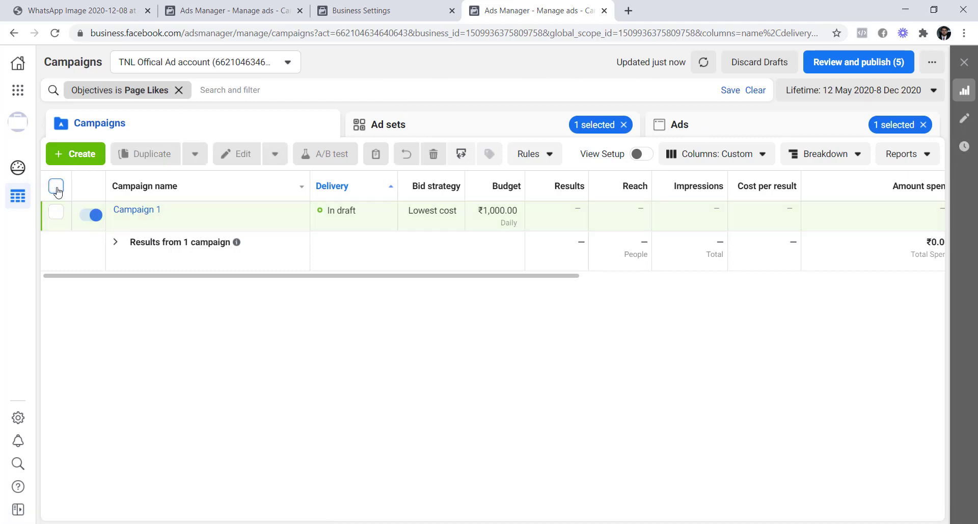
pyautogui.click(57, 188)
pyautogui.click(447, 122)
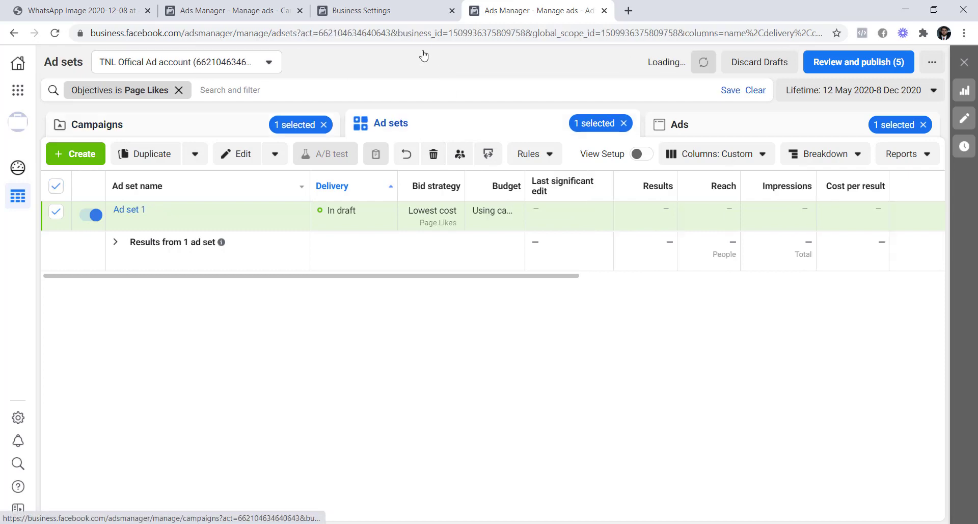
pyautogui.click(75, 156)
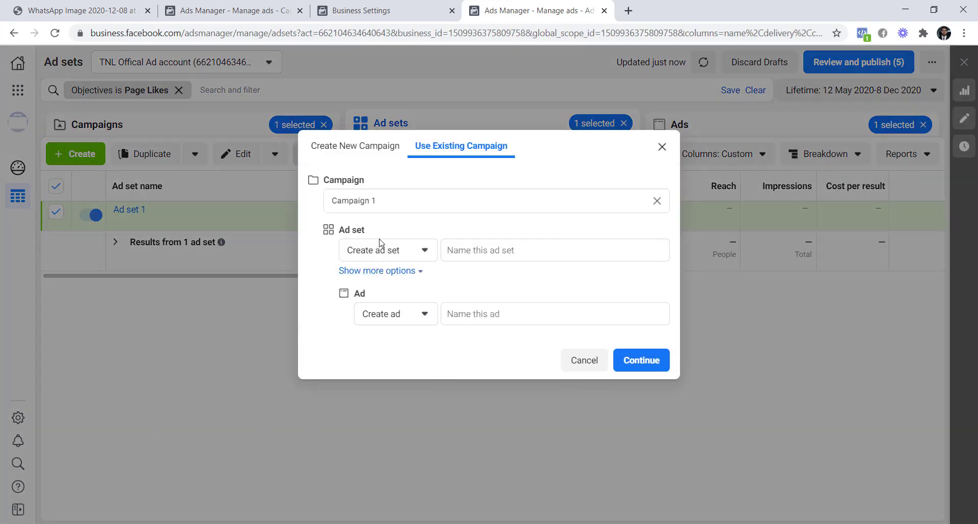
pyautogui.click(492, 257)
pyautogui.click(432, 290)
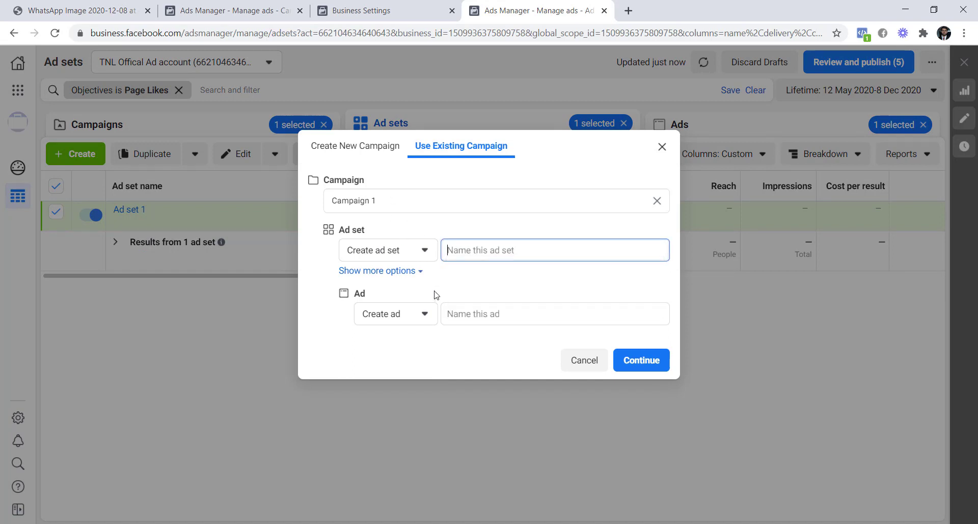
pyautogui.click(478, 314)
pyautogui.click(477, 345)
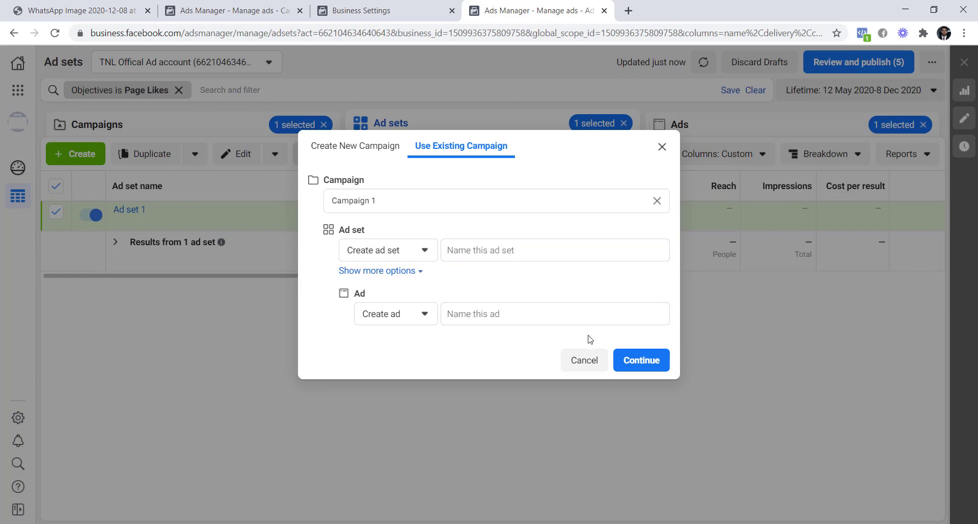
pyautogui.click(583, 360)
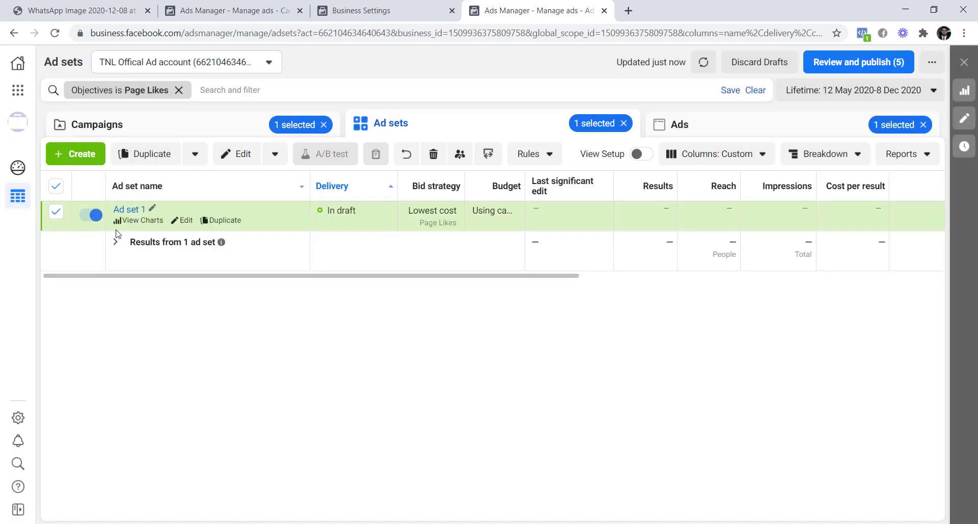
# Step: Duplicate Ad set 1 once within its original campaign and rename the copy "Ad set 2"
pyautogui.click(146, 154)
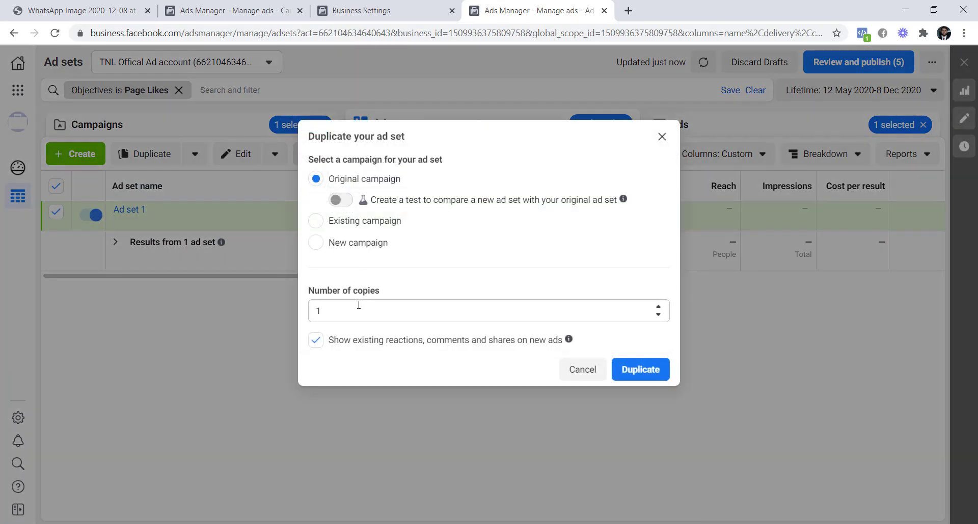
pyautogui.click(644, 371)
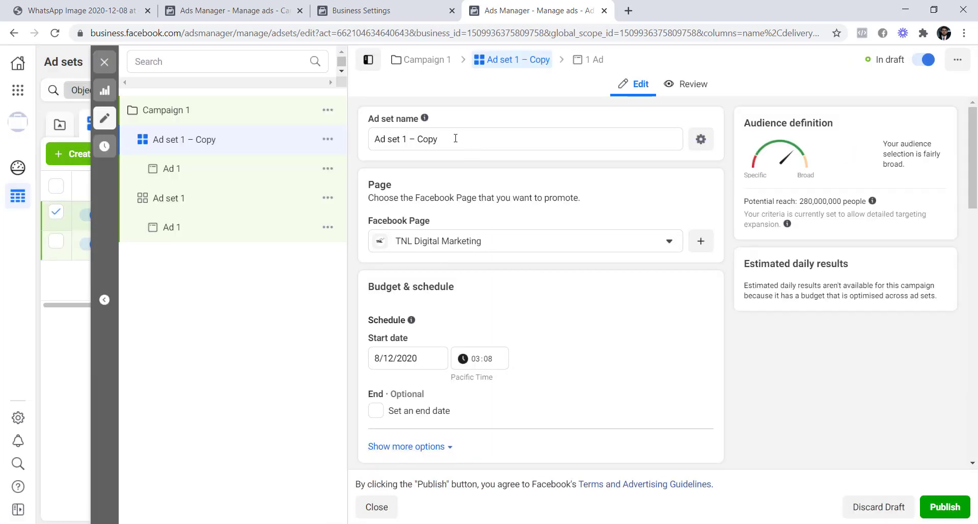
pyautogui.moveTo(456, 138); pyautogui.dragTo(402, 138)
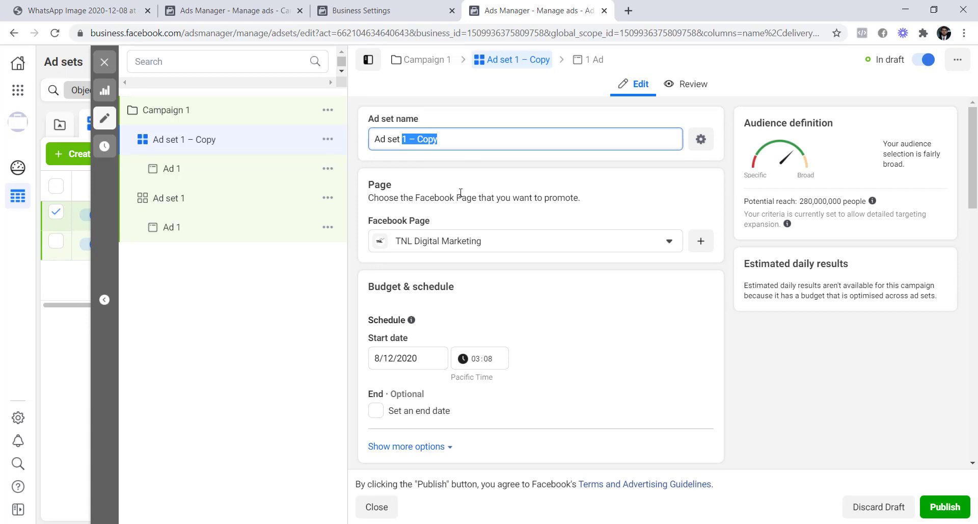
pyautogui.write('2')
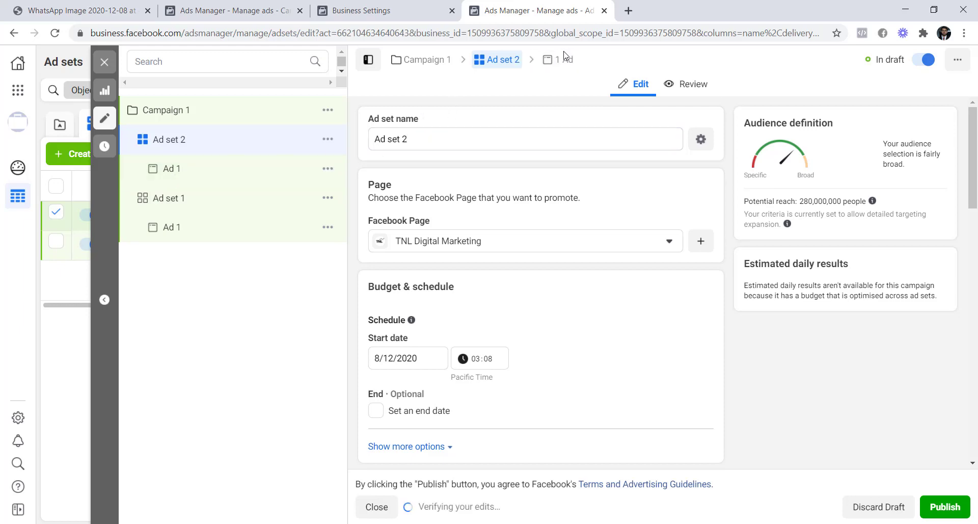
# Step: Rename the ad inside Ad set 2 to "Ad 2" and close the editor without publishing the drafts
pyautogui.click(565, 60)
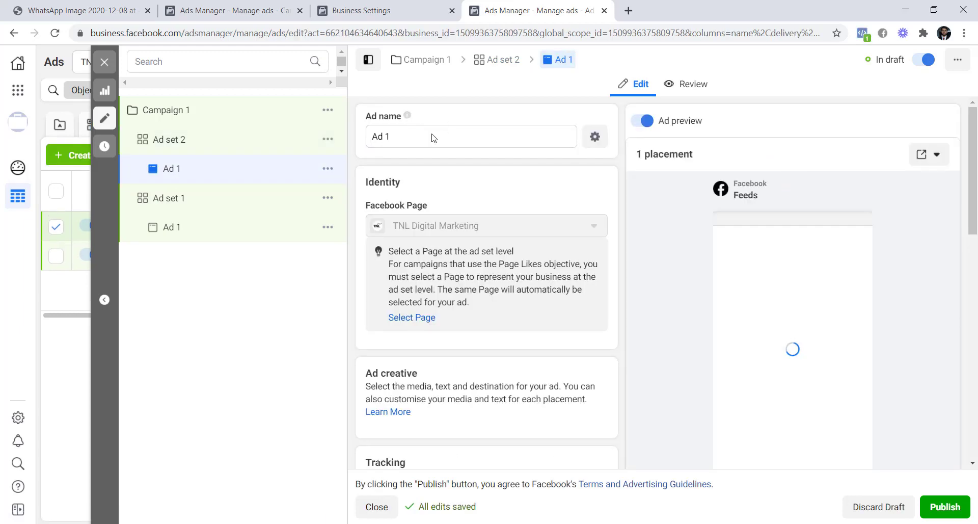
pyautogui.click(455, 132)
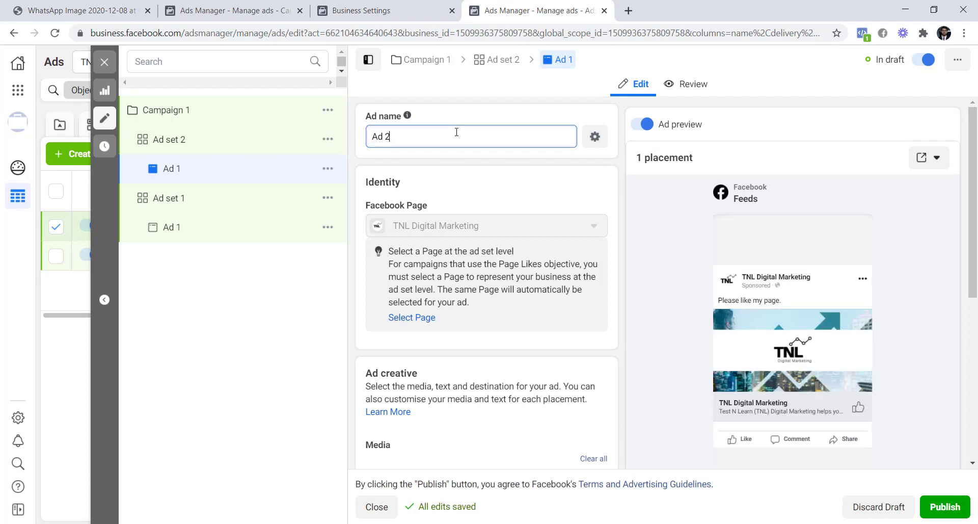
pyautogui.click(462, 223)
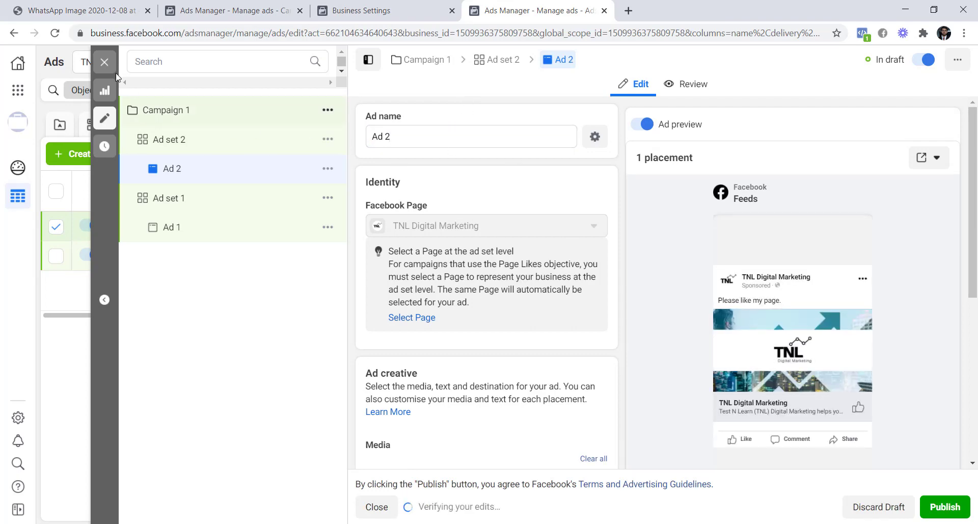
pyautogui.click(107, 61)
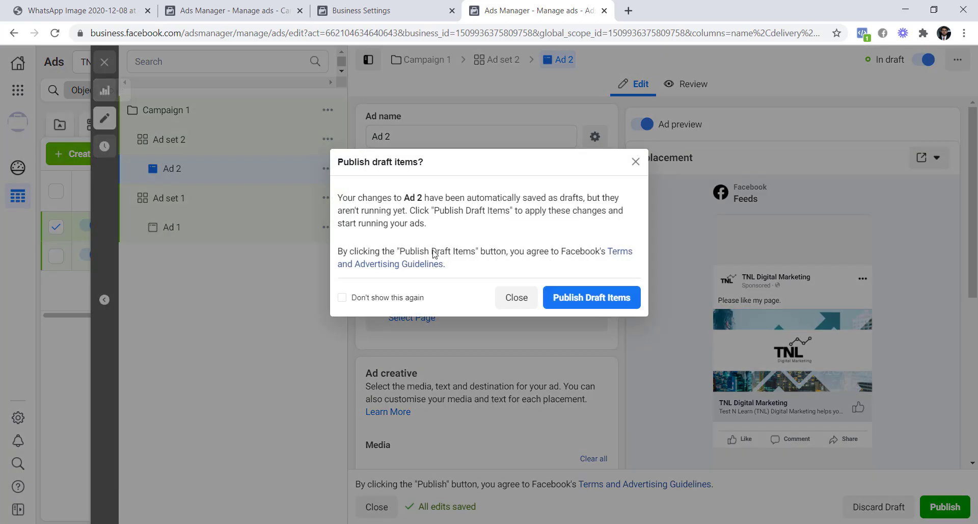
pyautogui.click(516, 294)
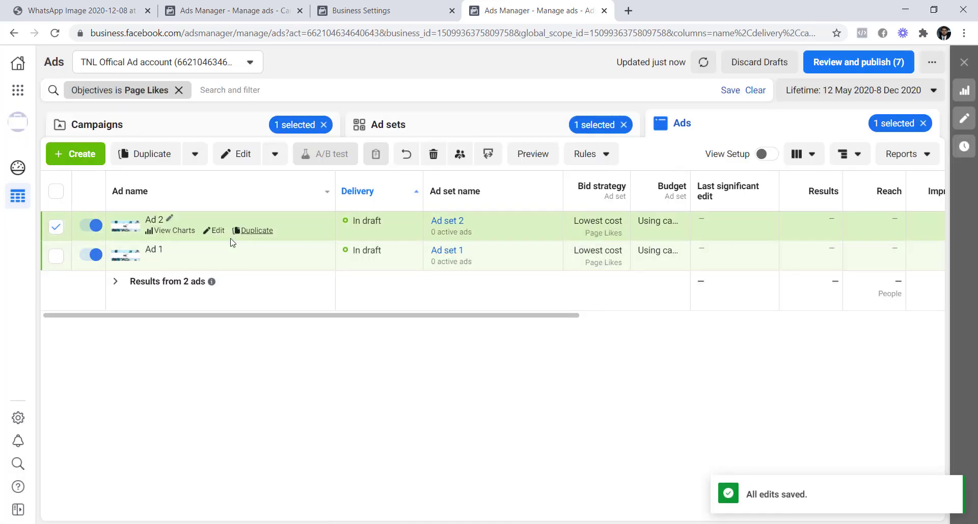
# Step: Replace Ad set 2's Digital marketing interest with the Facebook Page admins behaviour in detailed targeting, and close the editor without publishing
pyautogui.click(470, 126)
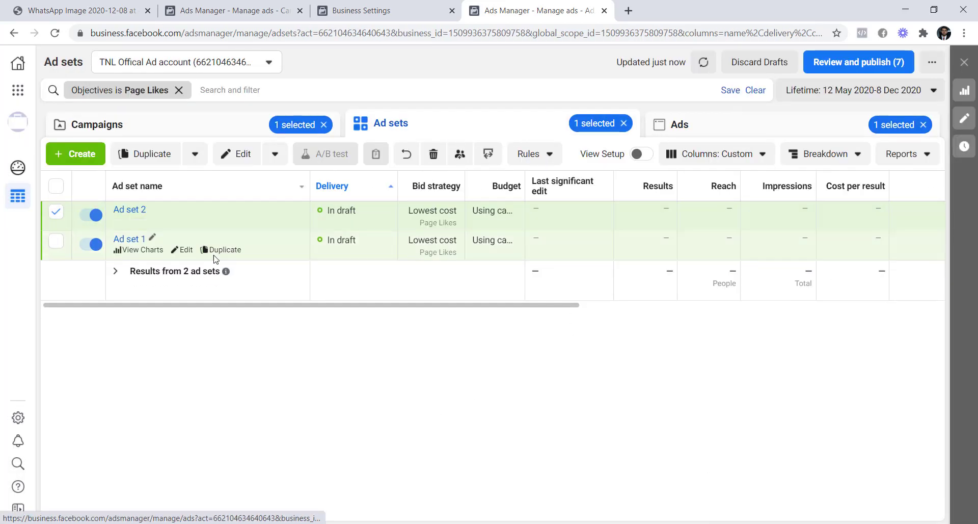
pyautogui.click(57, 213)
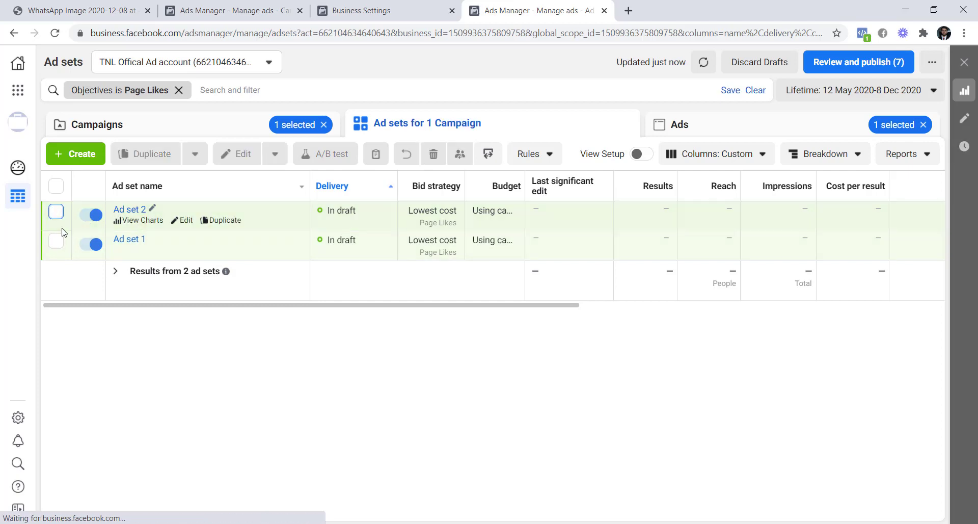
pyautogui.click(182, 221)
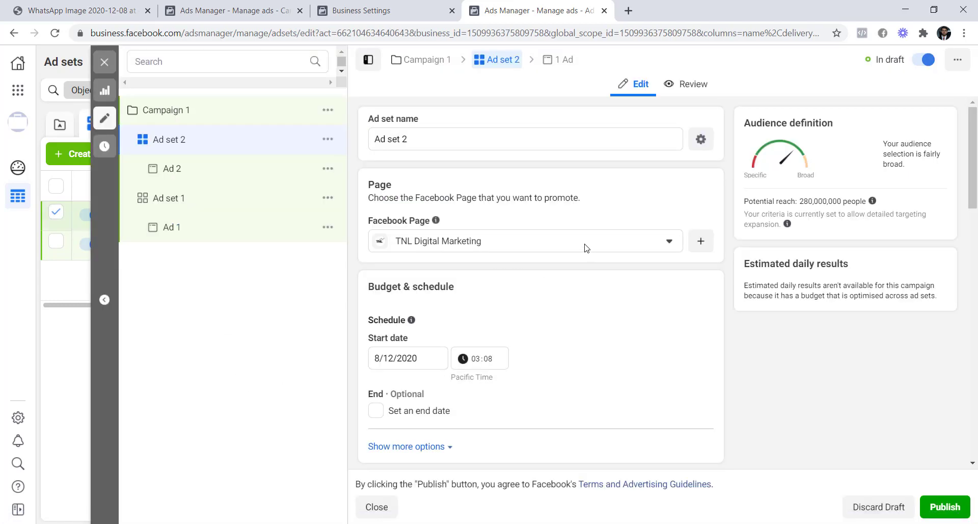
pyautogui.scroll(-10, 608, 265)
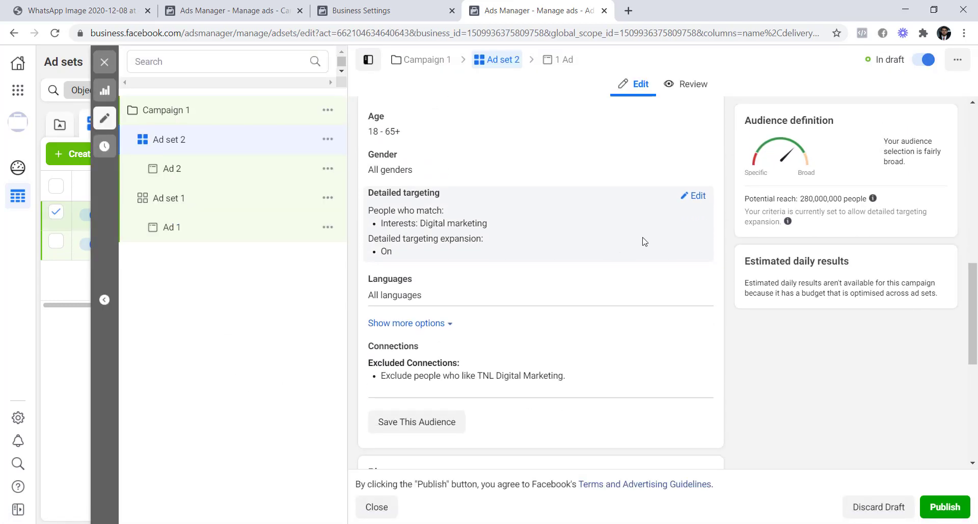
pyautogui.click(697, 197)
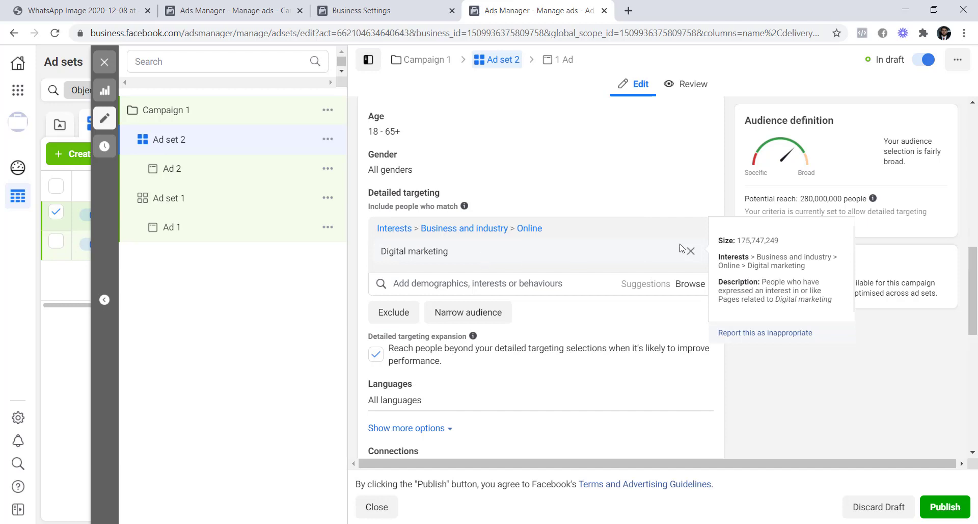
pyautogui.click(516, 234)
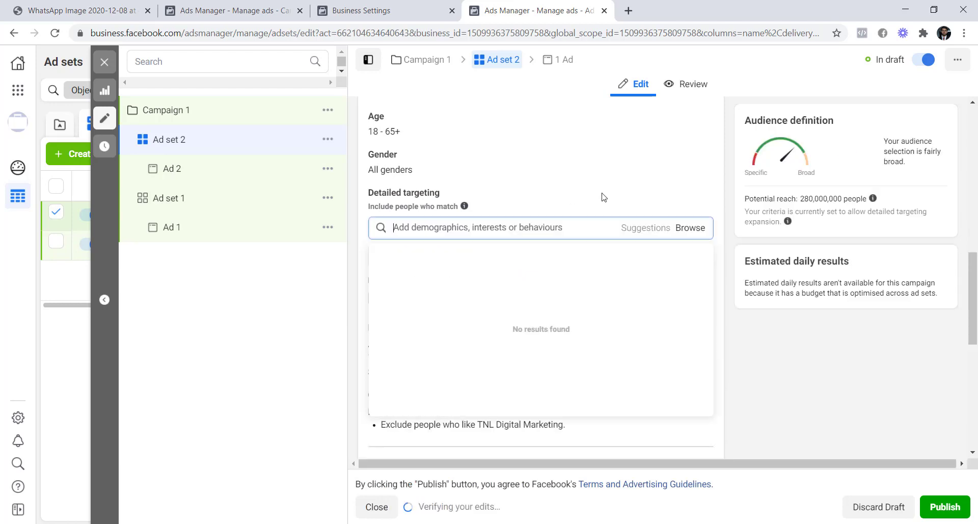
pyautogui.write('facebook page')
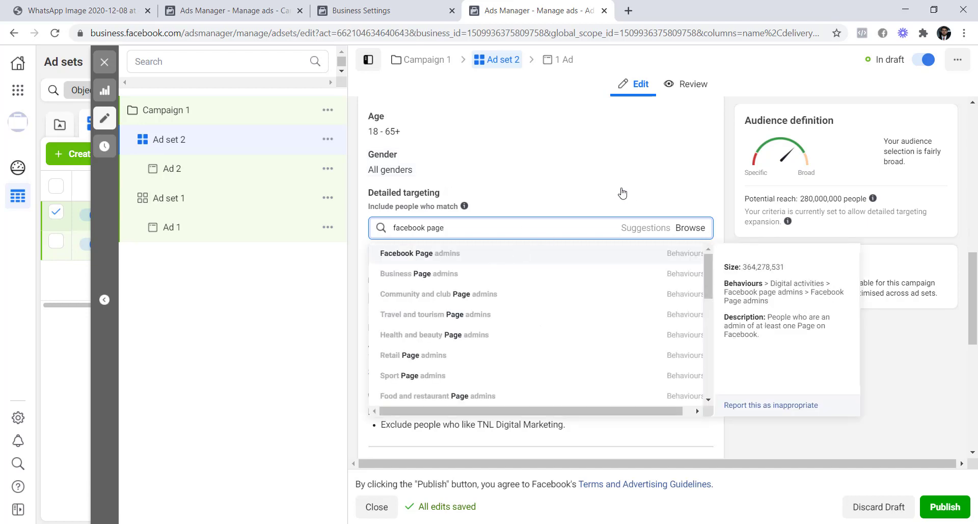
pyautogui.press('Return')
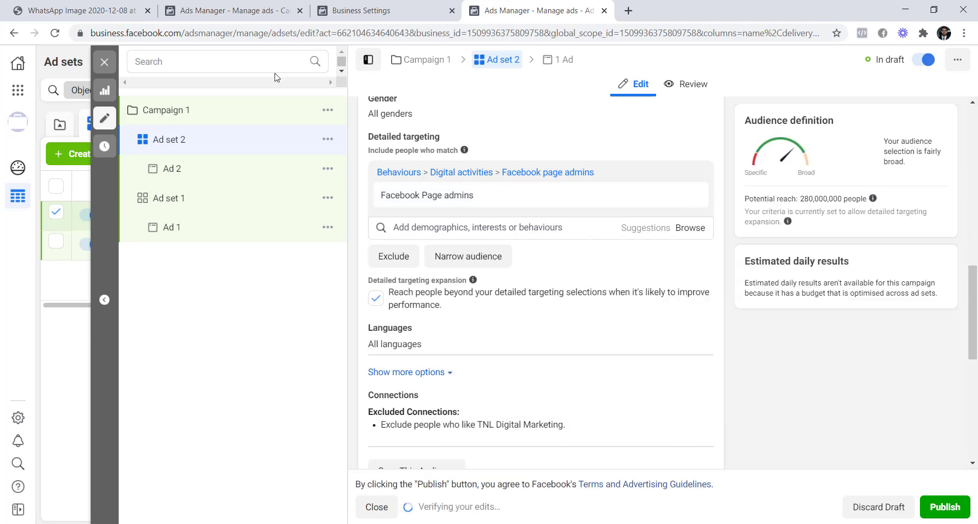
pyautogui.click(104, 62)
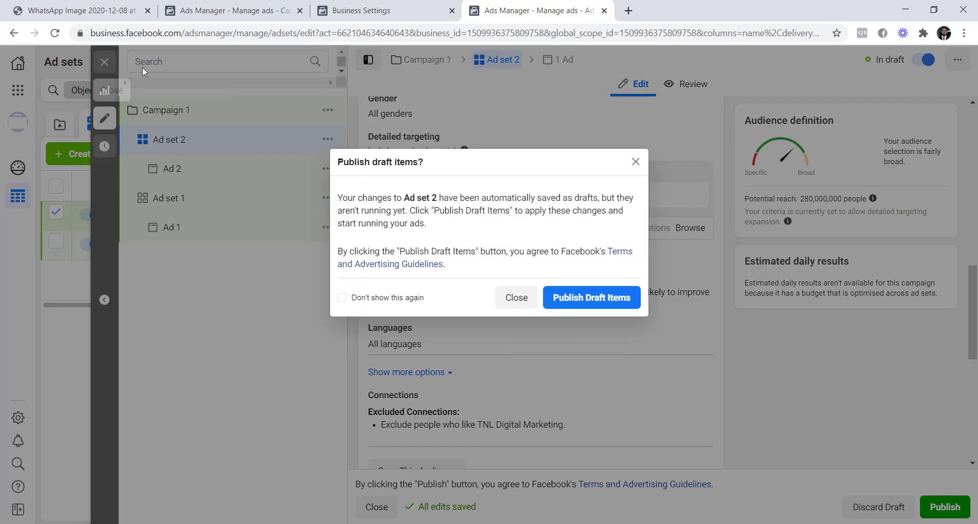
pyautogui.click(509, 296)
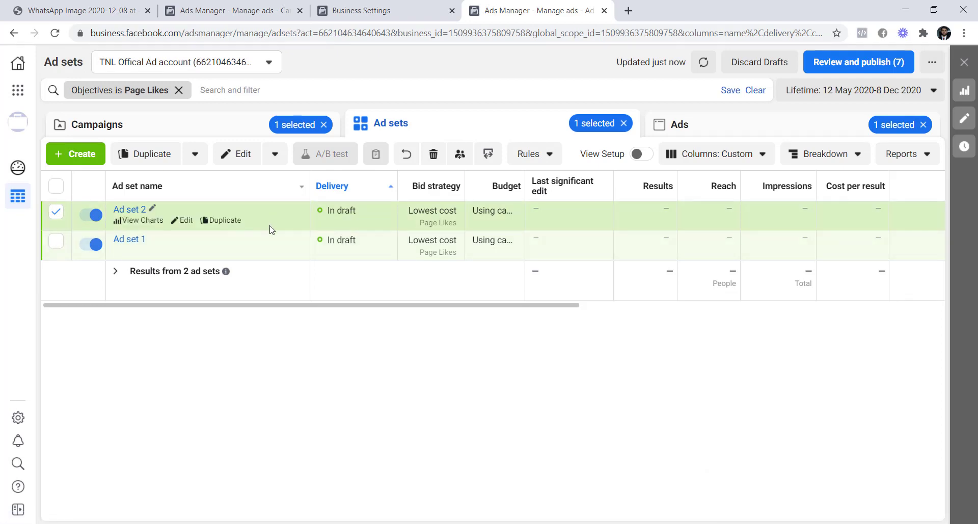
# Step: Deselect Ad 2 in the ads list, check that Ad set 2 is selected, and show the ads for that ad set
pyautogui.click(706, 126)
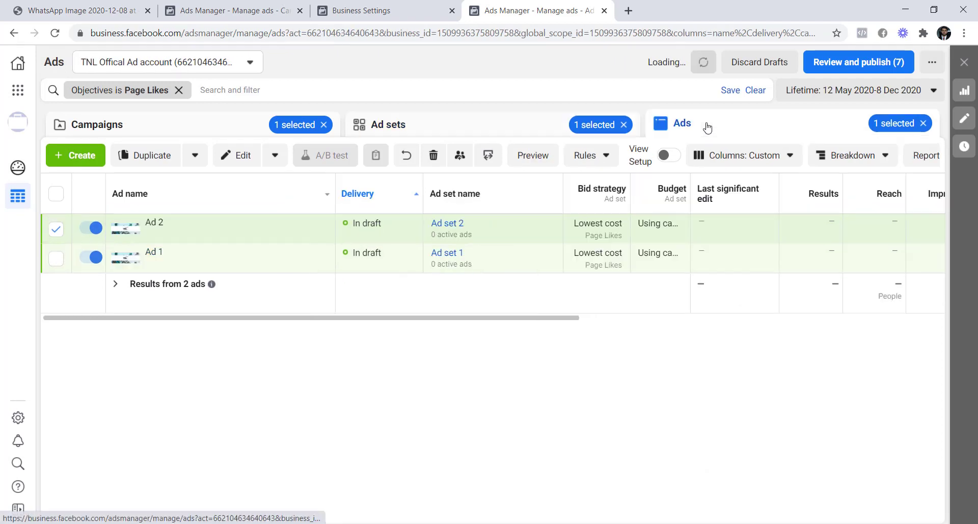
pyautogui.click(57, 227)
pyautogui.click(432, 125)
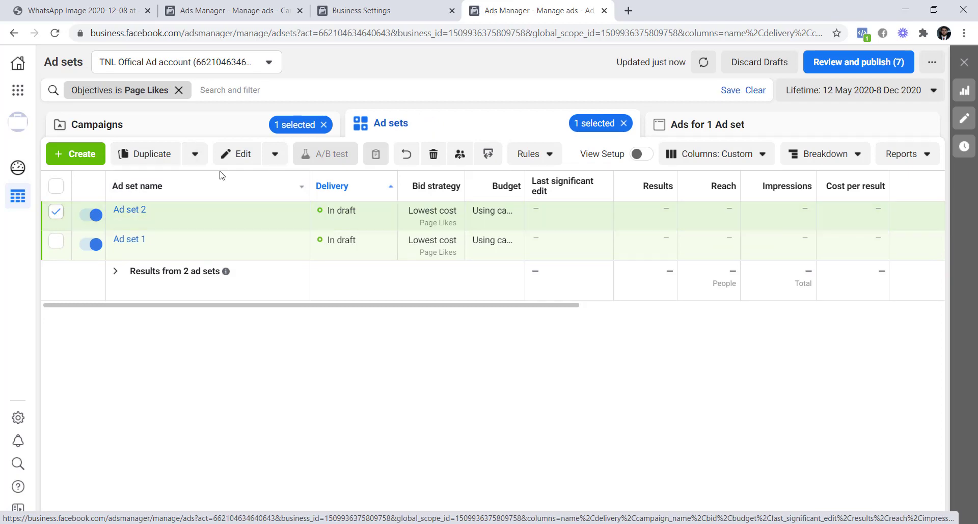
pyautogui.click(677, 128)
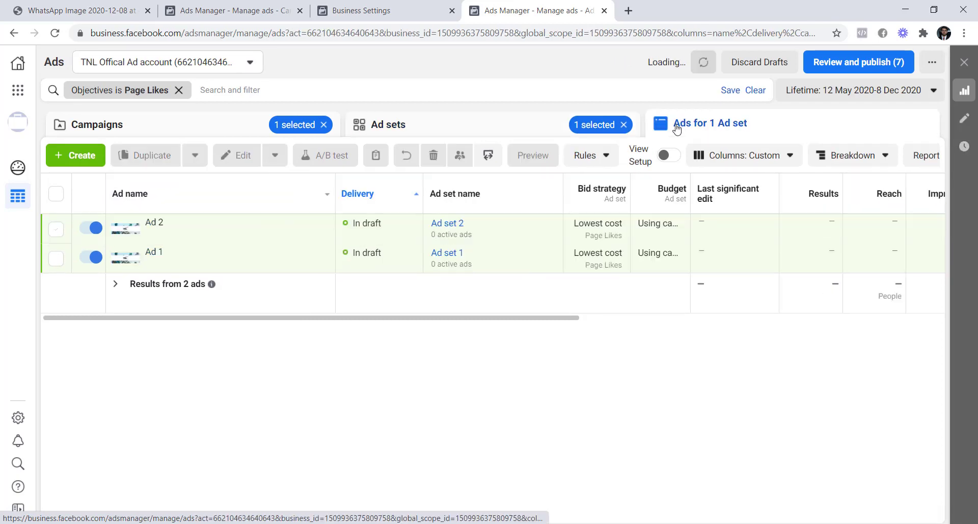
# Step: Return to the ad sets list and delete the selected Ad set 2, confirming the deletion
pyautogui.click(467, 127)
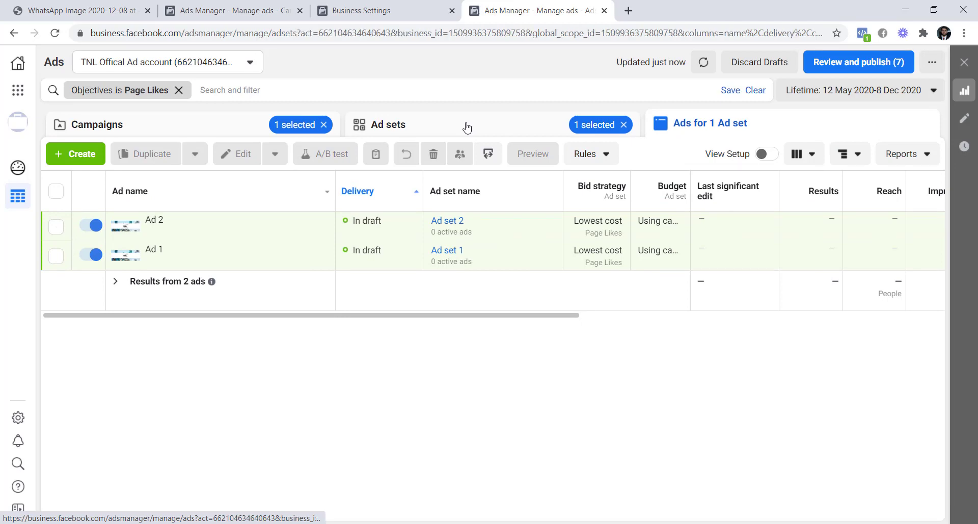
pyautogui.click(434, 153)
pyautogui.click(594, 232)
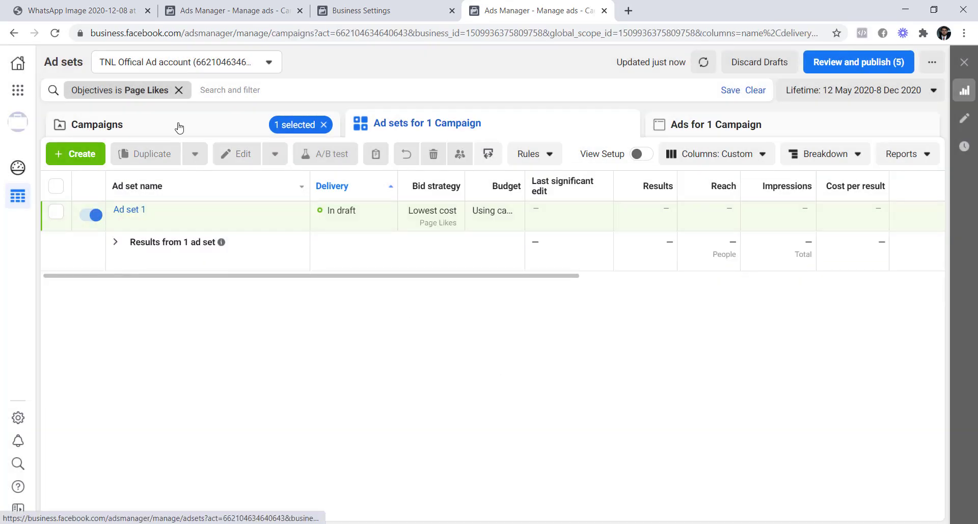
# Step: Check the ad sets and ads lists of Campaign 1, select Ad set 1, and show only its ads
pyautogui.click(181, 126)
pyautogui.click(460, 122)
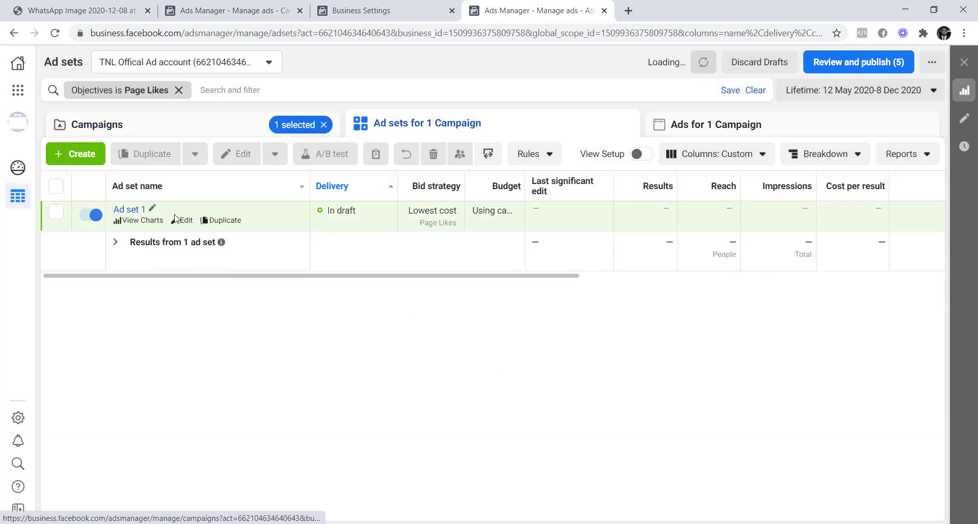
pyautogui.click(758, 129)
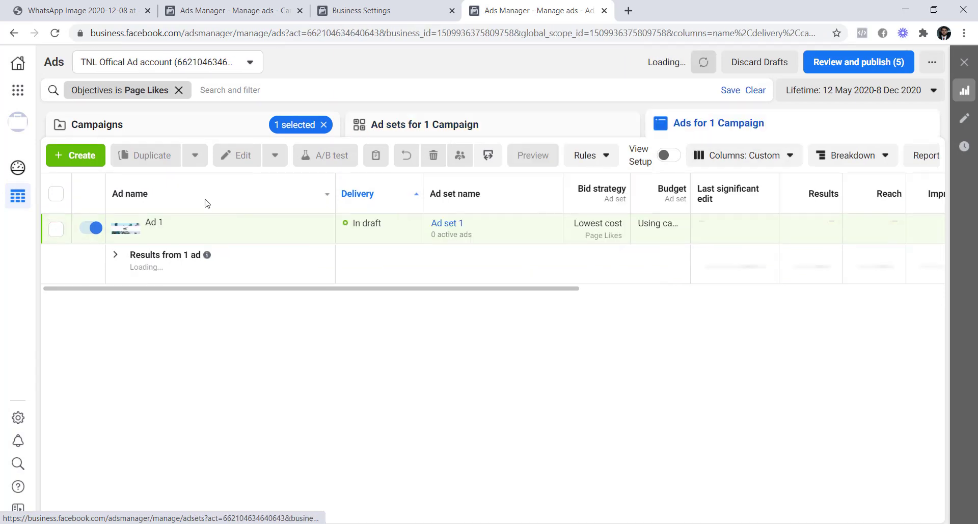
pyautogui.click(413, 124)
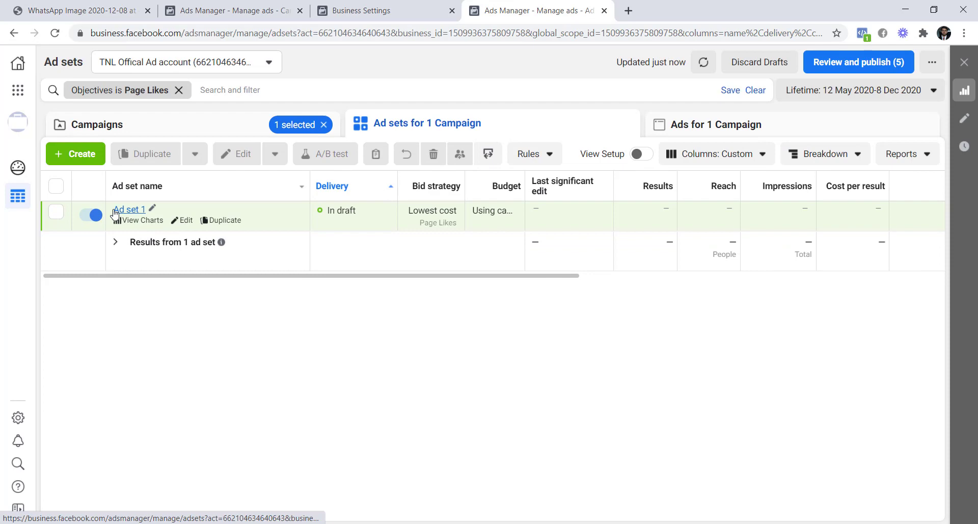
pyautogui.click(56, 211)
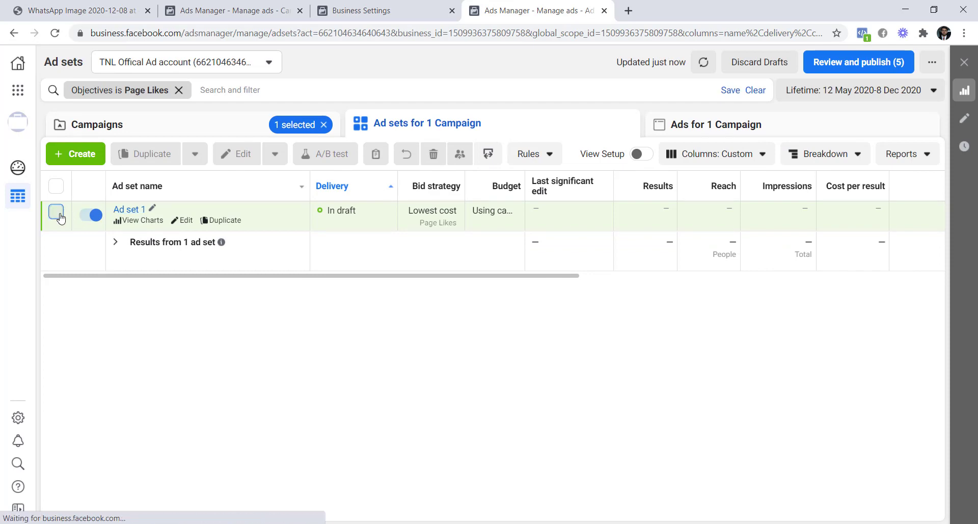
pyautogui.click(694, 129)
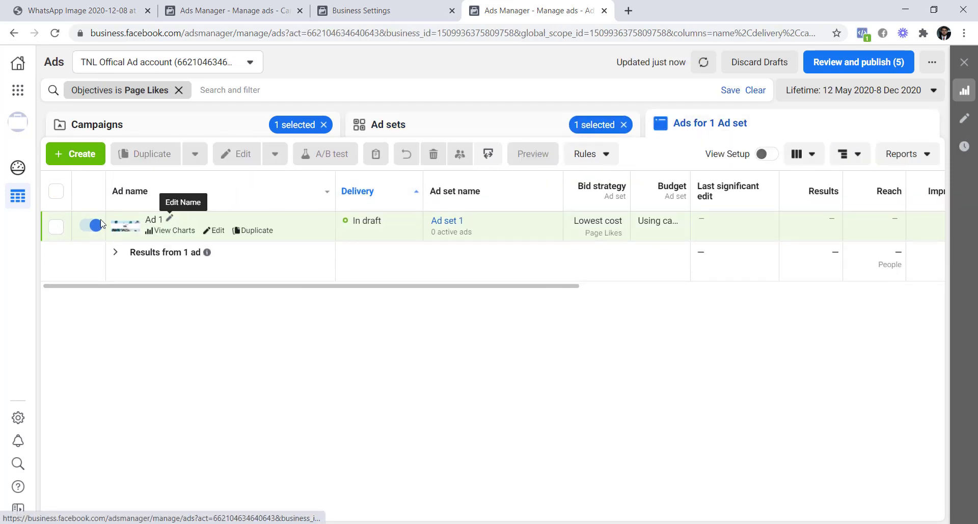
# Step: Create a new ad named "Ad 1" in the existing Campaign 1 and Ad set 1
pyautogui.click(56, 226)
pyautogui.click(87, 152)
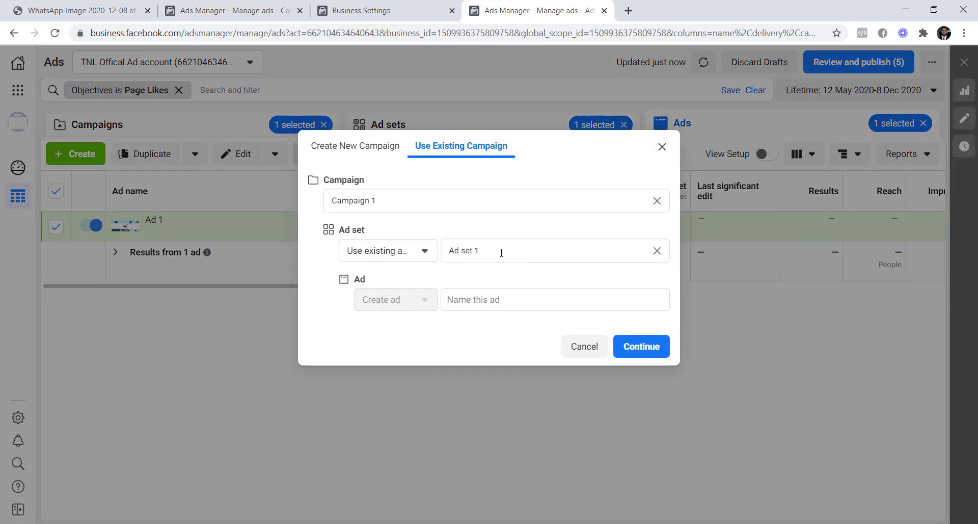
pyautogui.click(487, 300)
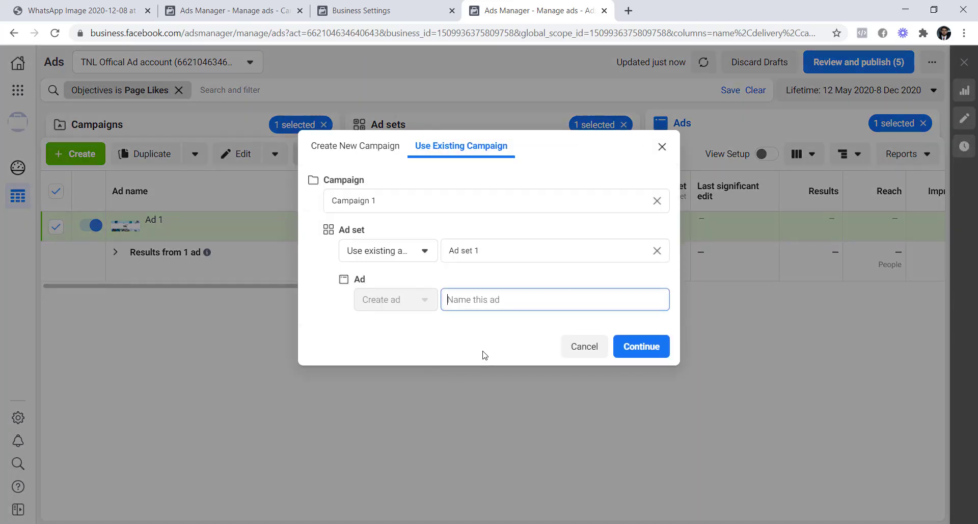
pyautogui.write('ad')
pyautogui.press('BackSpace')
pyautogui.press('BackSpace')
pyautogui.write('A')
pyautogui.click(650, 347)
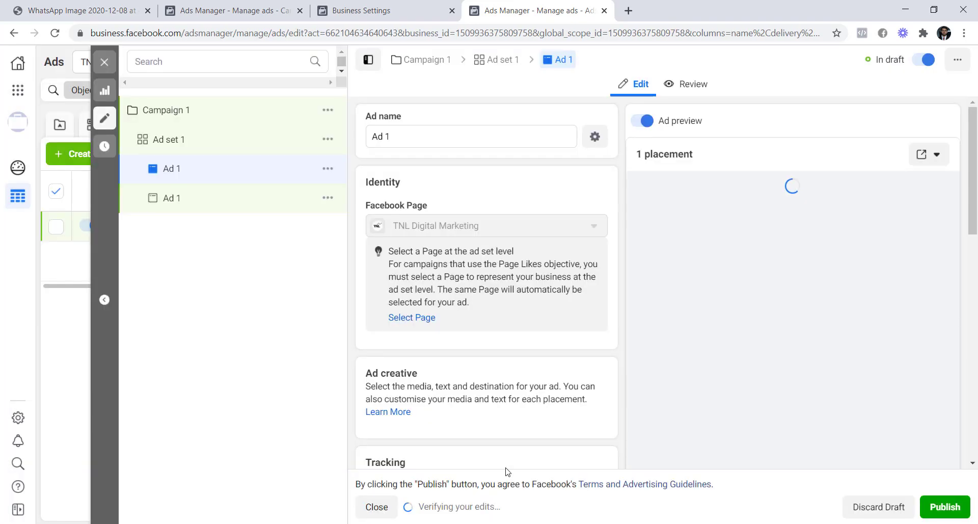
# Step: Rename the newly created ad as "Ad 2" and close the editor without publishing the drafts
pyautogui.click(423, 140)
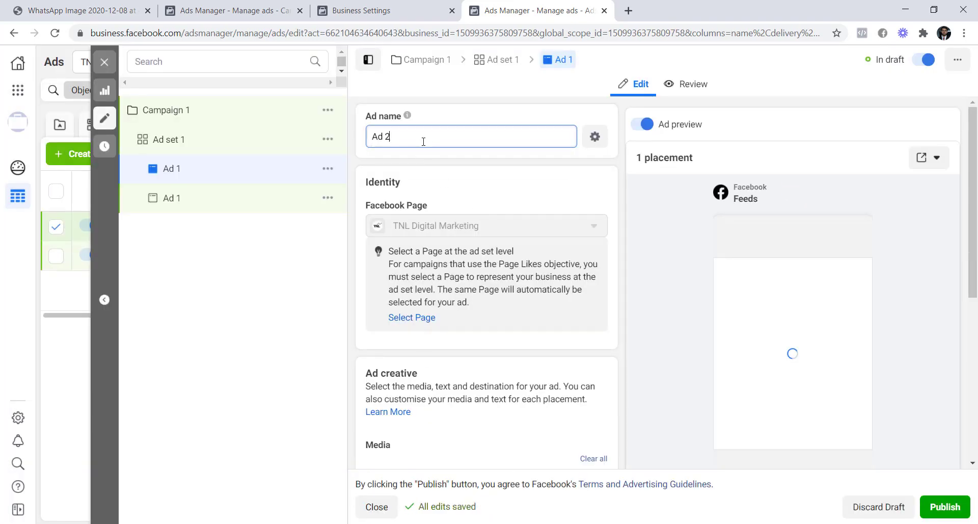
pyautogui.click(104, 61)
pyautogui.click(518, 306)
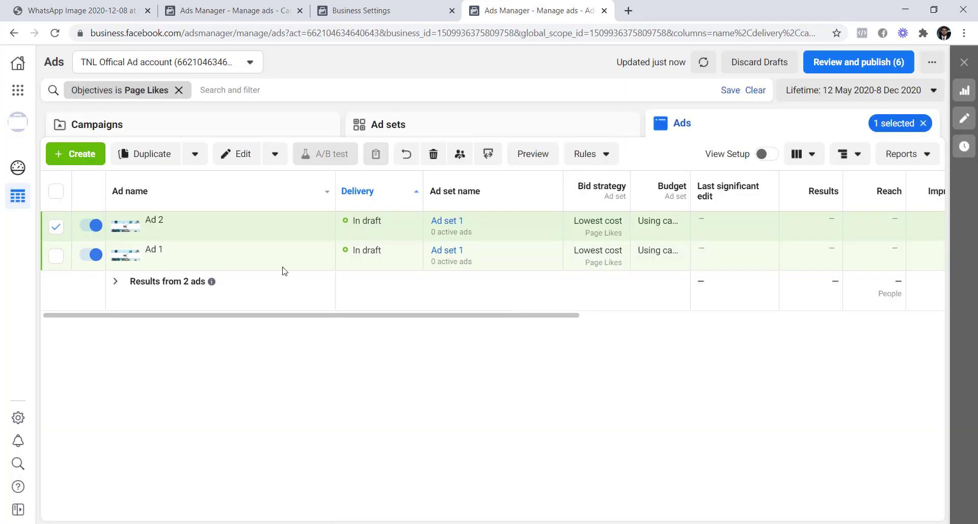
# Step: Select the draft Ad 2 in the ads list and delete it, confirming the deletion
pyautogui.click(57, 232)
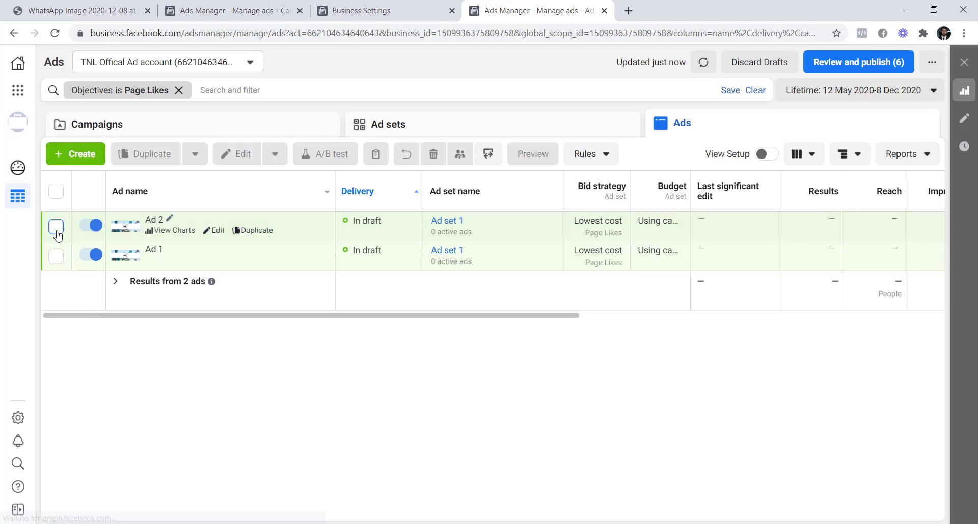
pyautogui.click(57, 232)
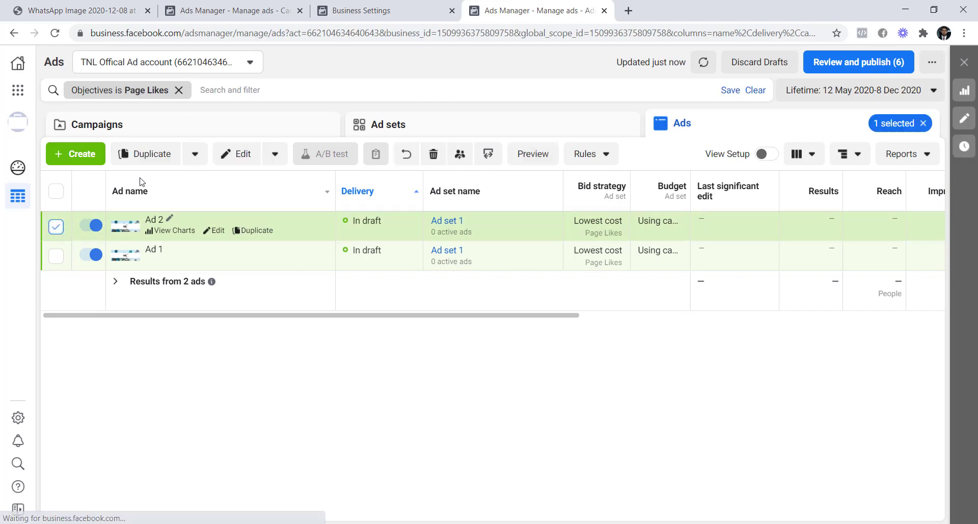
pyautogui.click(434, 154)
pyautogui.click(582, 244)
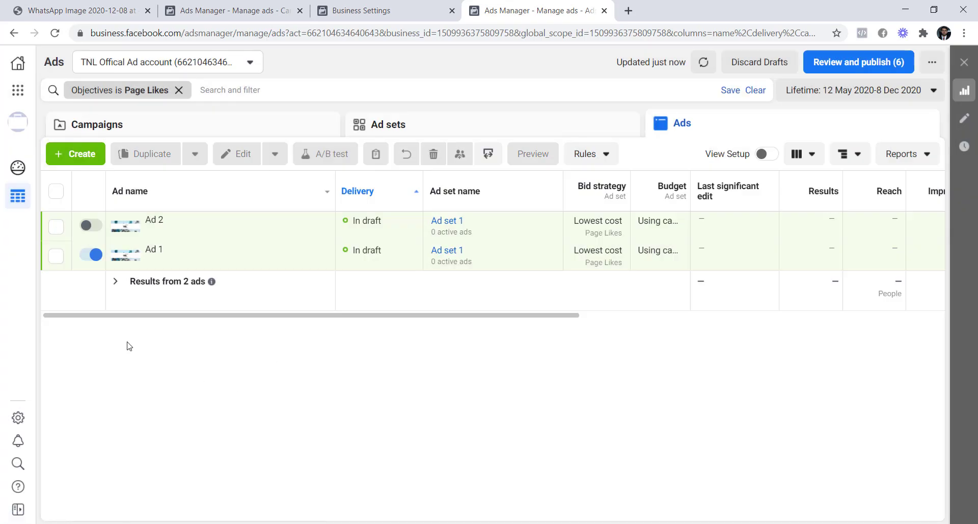
# Step: Duplicate Ad 1 within Ad set 1, rename the copy "Ad 2", and close the editor without publishing
pyautogui.click(56, 227)
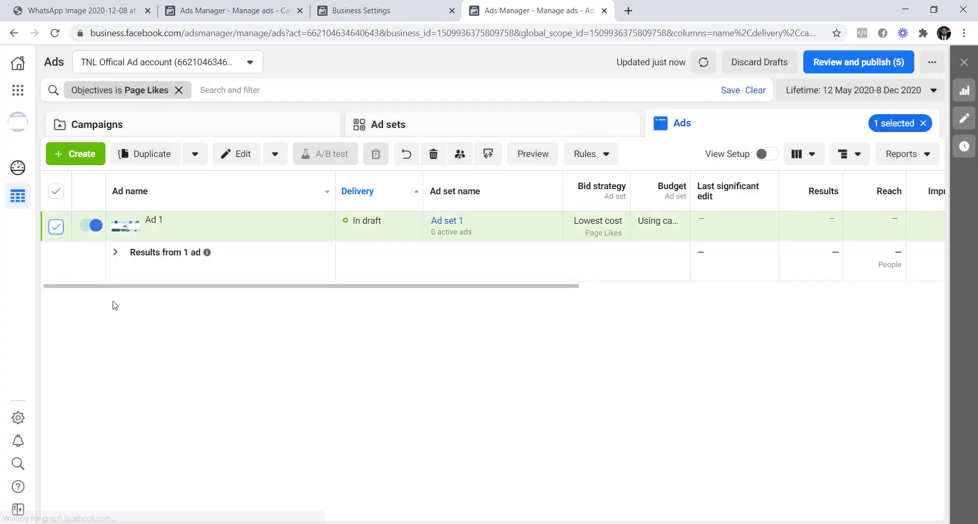
pyautogui.click(148, 154)
pyautogui.click(641, 374)
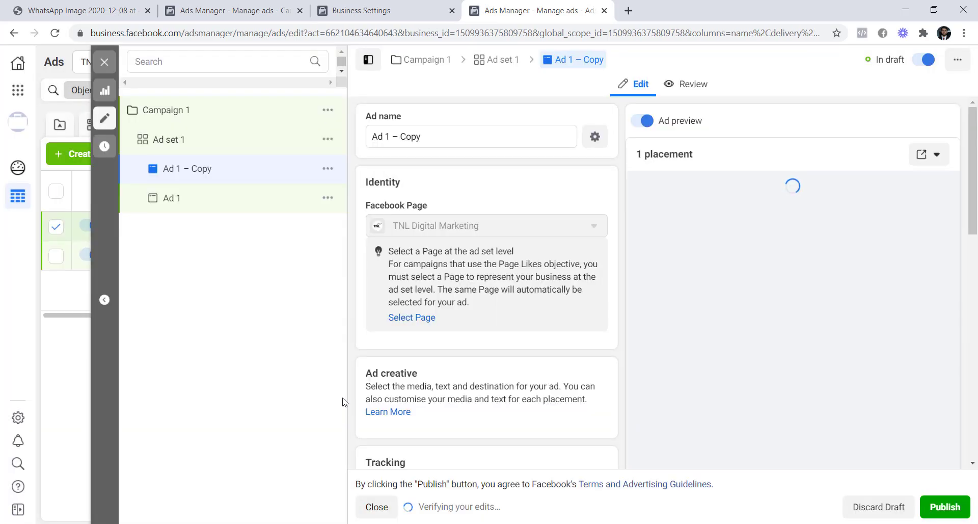
pyautogui.moveTo(422, 136); pyautogui.dragTo(389, 137)
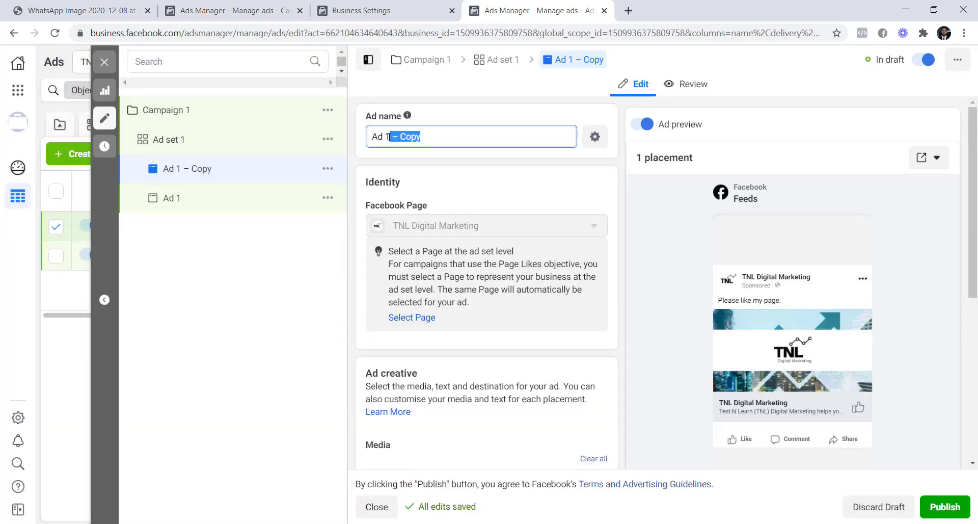
pyautogui.press('BackSpace')
pyautogui.click(251, 283)
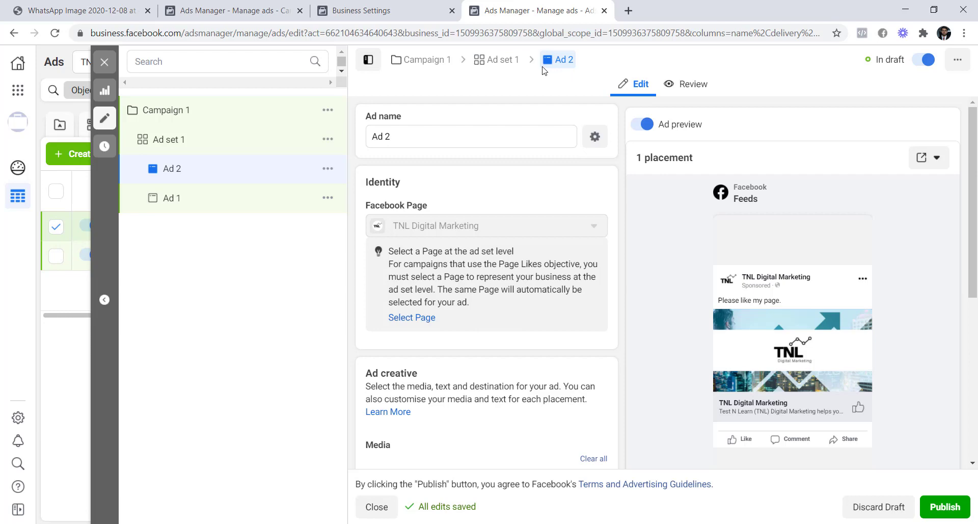
pyautogui.click(113, 69)
pyautogui.click(516, 297)
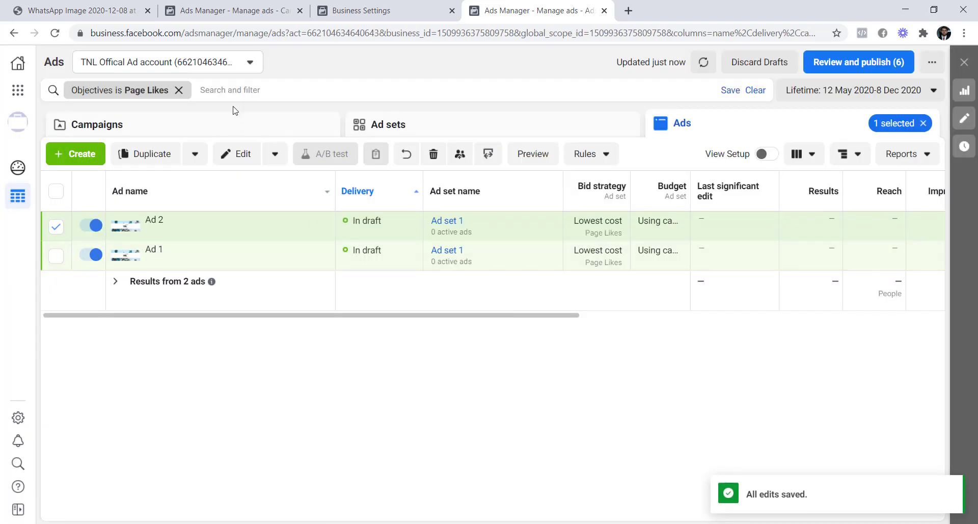
# Step: Review the campaigns, ad sets and ads lists in turn, and deselect Ad 2
pyautogui.click(237, 125)
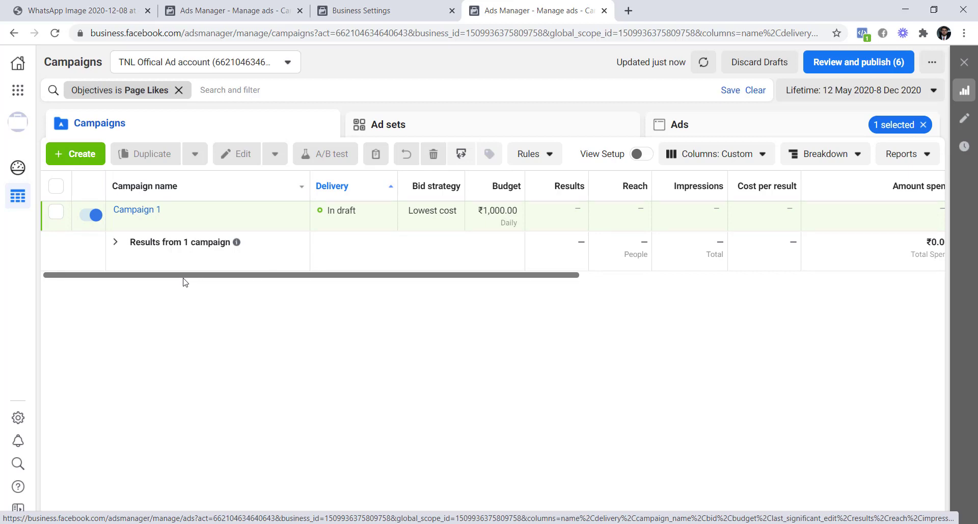
pyautogui.click(412, 131)
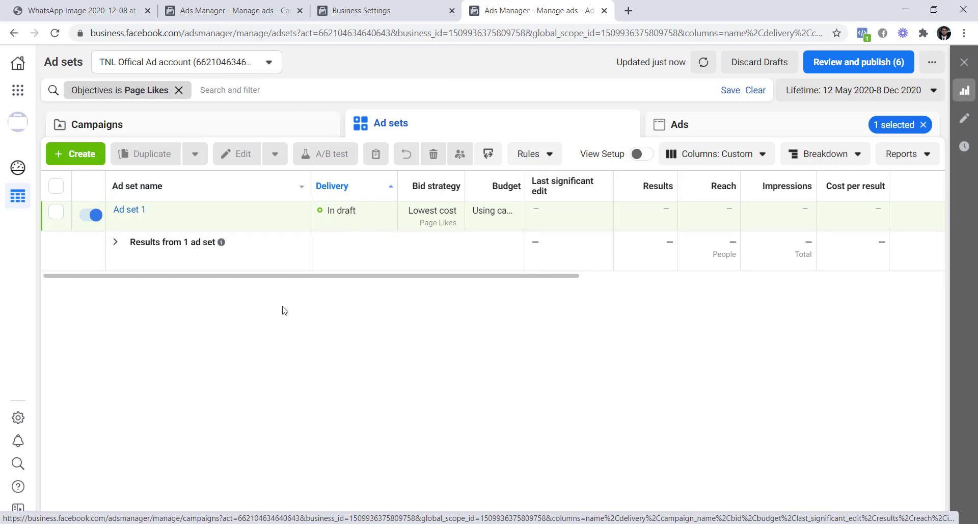
pyautogui.click(672, 124)
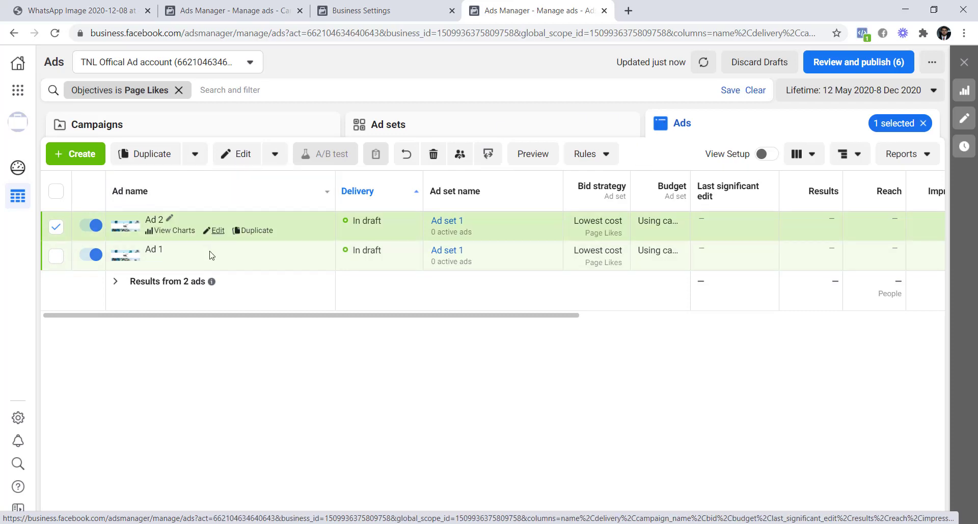
pyautogui.click(54, 228)
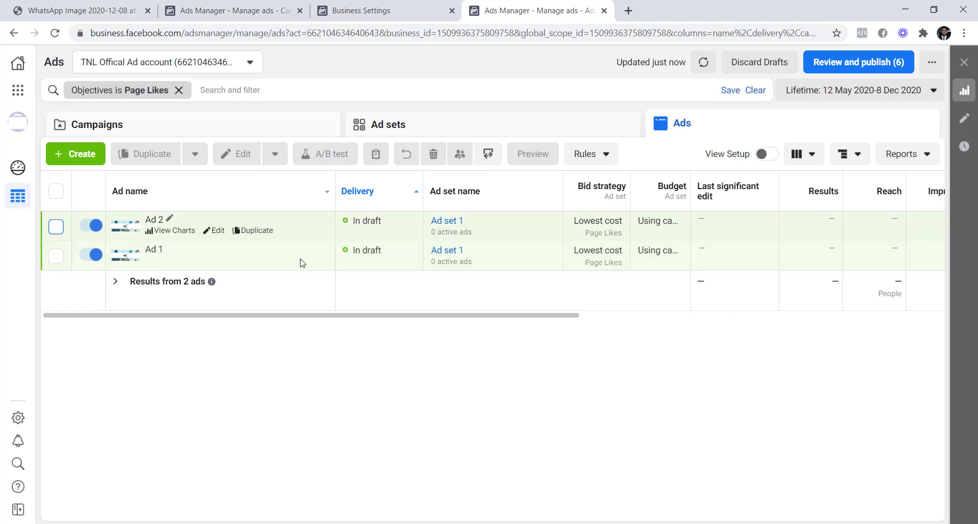
# Step: Turn off campaign budget optimisation for Campaign 1 and close the editor without publishing the drafts
pyautogui.click(266, 126)
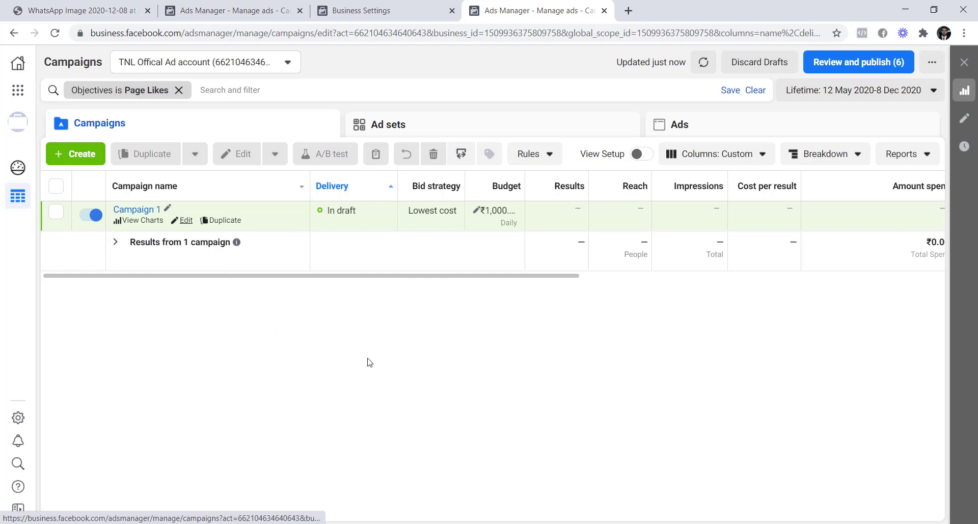
pyautogui.scroll(-8, 646, 308)
pyautogui.scroll(-6, 647, 309)
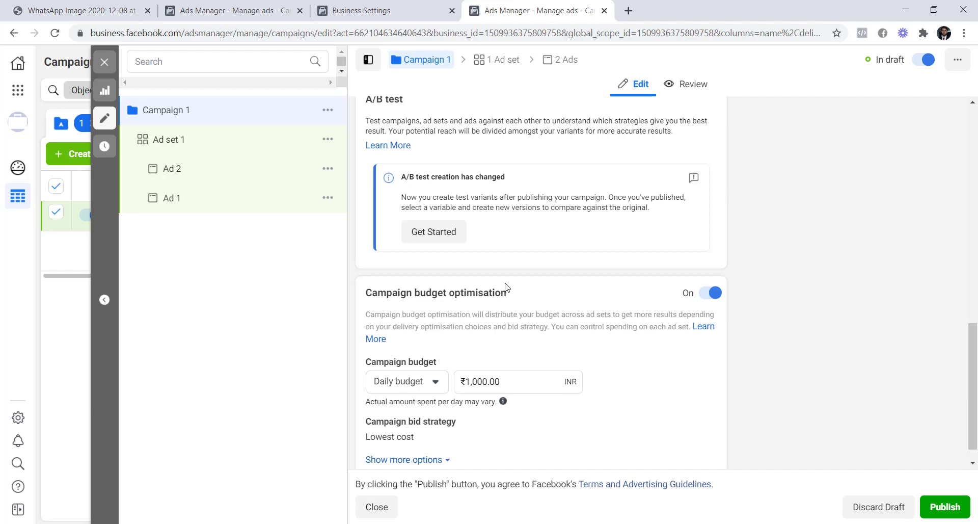
pyautogui.moveTo(508, 293); pyautogui.dragTo(372, 293)
pyautogui.click(711, 294)
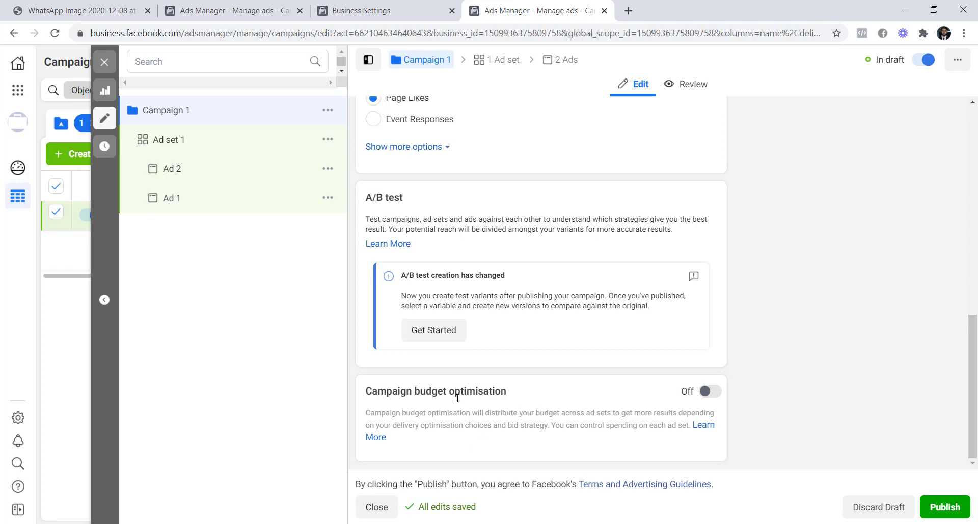
pyautogui.click(105, 62)
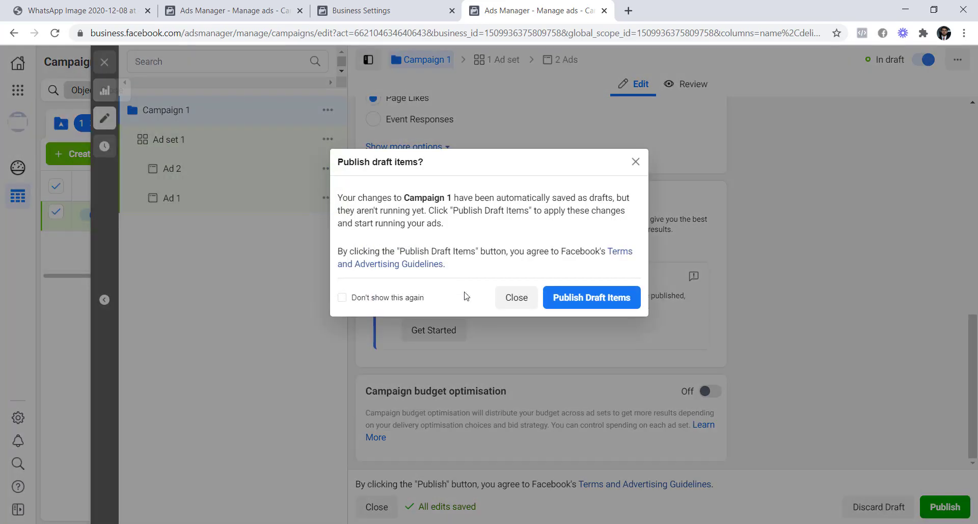
pyautogui.click(510, 300)
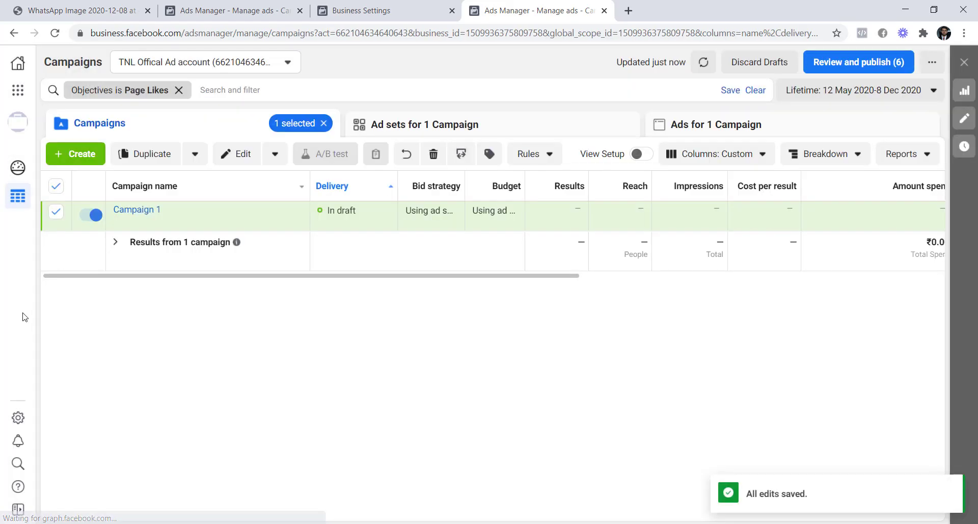
# Step: Open Ad set 1 for editing and examine the daily budget in its budget and schedule settings
pyautogui.click(379, 134)
pyautogui.click(191, 222)
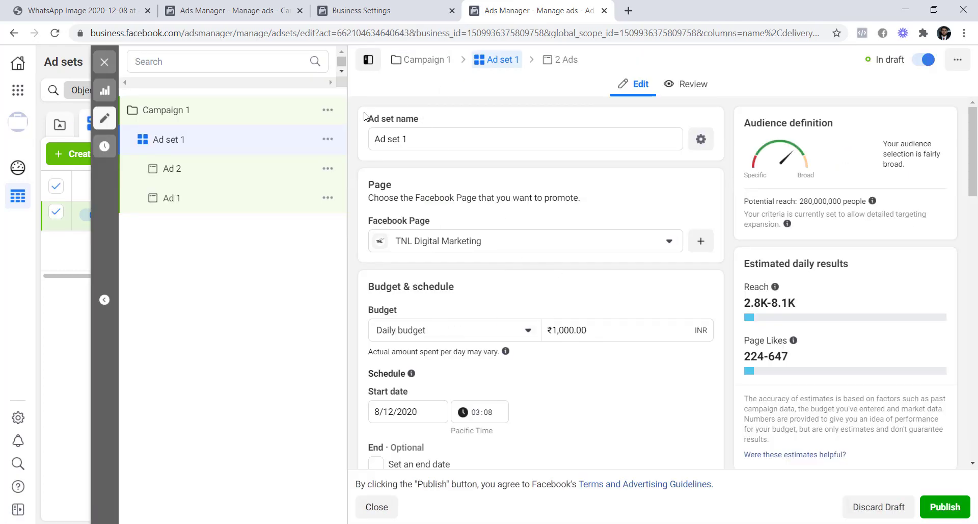
pyautogui.moveTo(599, 330); pyautogui.dragTo(543, 328)
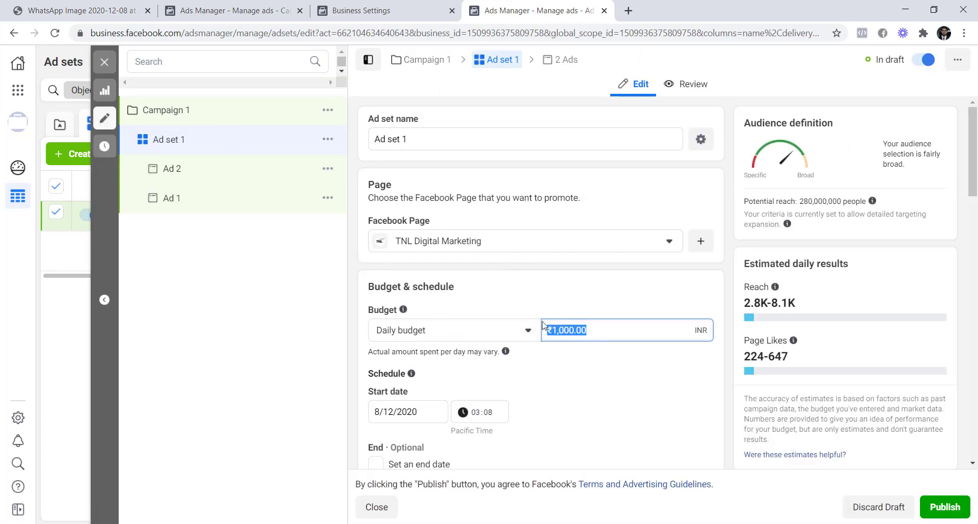
pyautogui.click(565, 299)
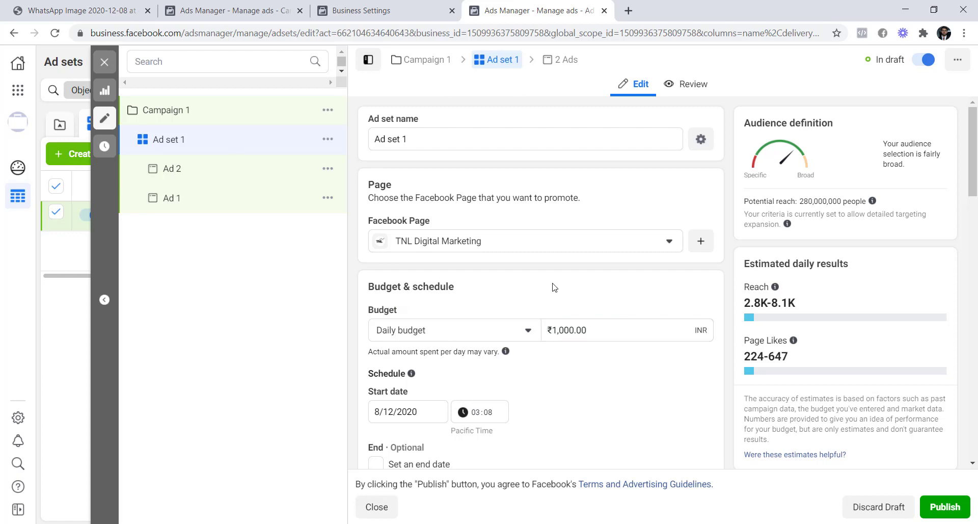
pyautogui.moveTo(441, 291); pyautogui.dragTo(377, 288)
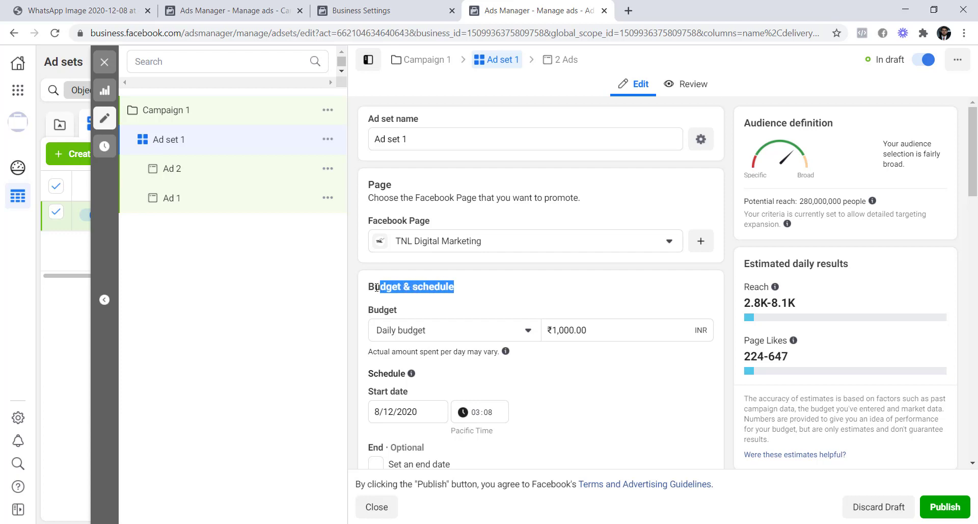
pyautogui.click(474, 295)
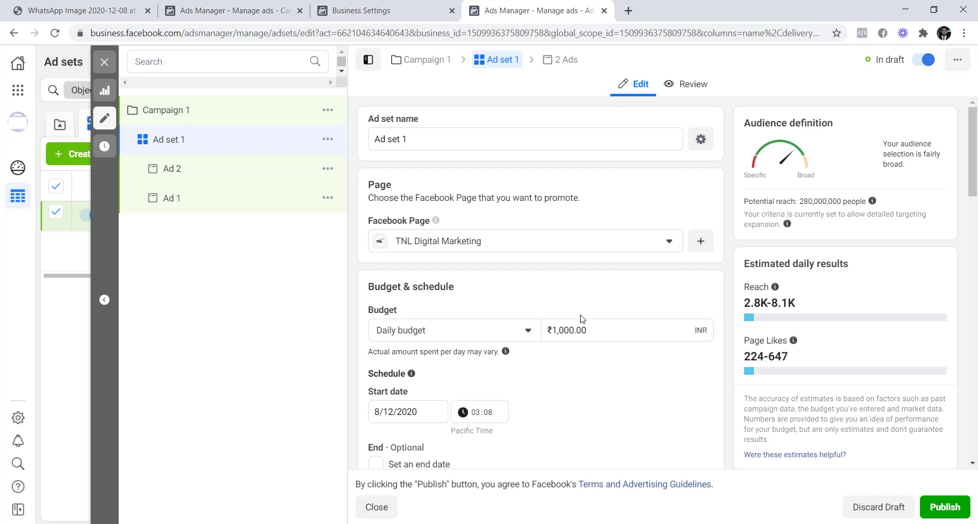
pyautogui.moveTo(587, 330); pyautogui.dragTo(322, 314)
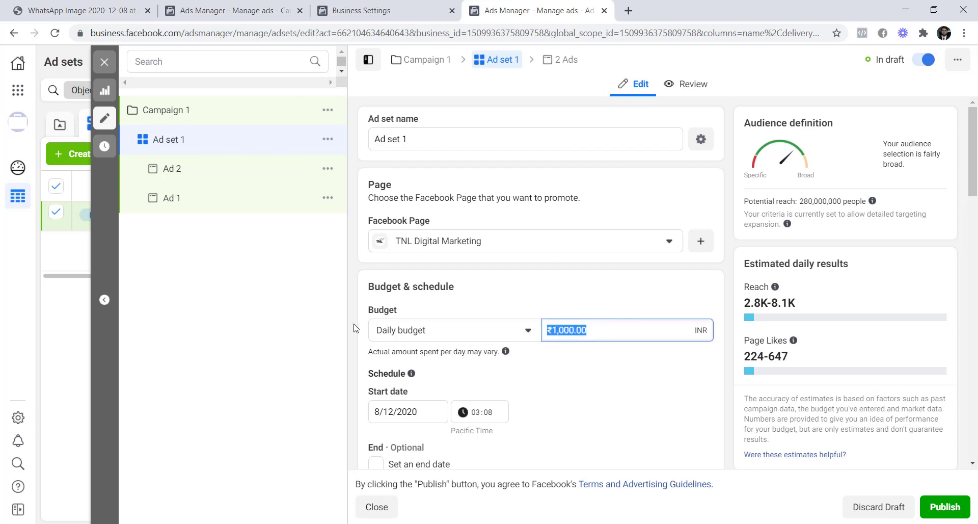
# Step: Close the ad set editor without publishing and duplicate Ad set 1 within Campaign 1
pyautogui.click(351, 320)
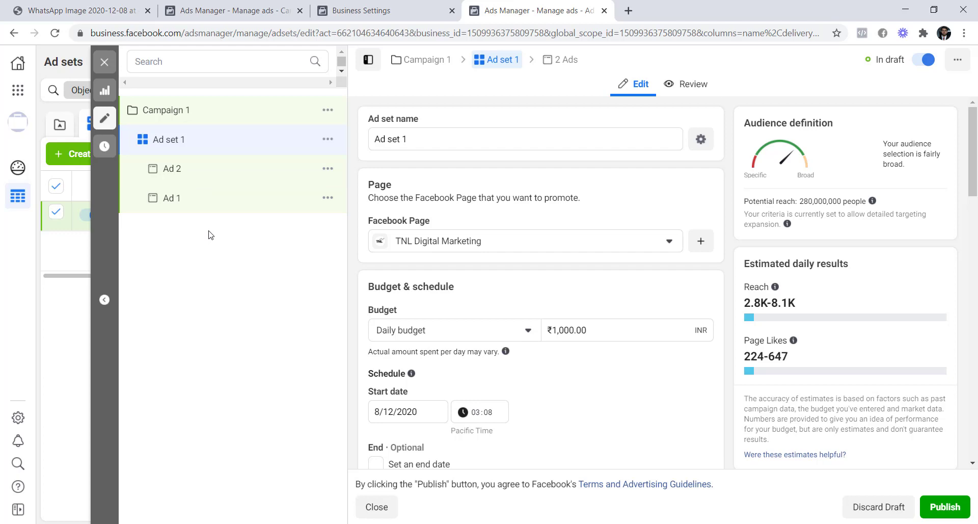
pyautogui.click(106, 65)
pyautogui.click(512, 297)
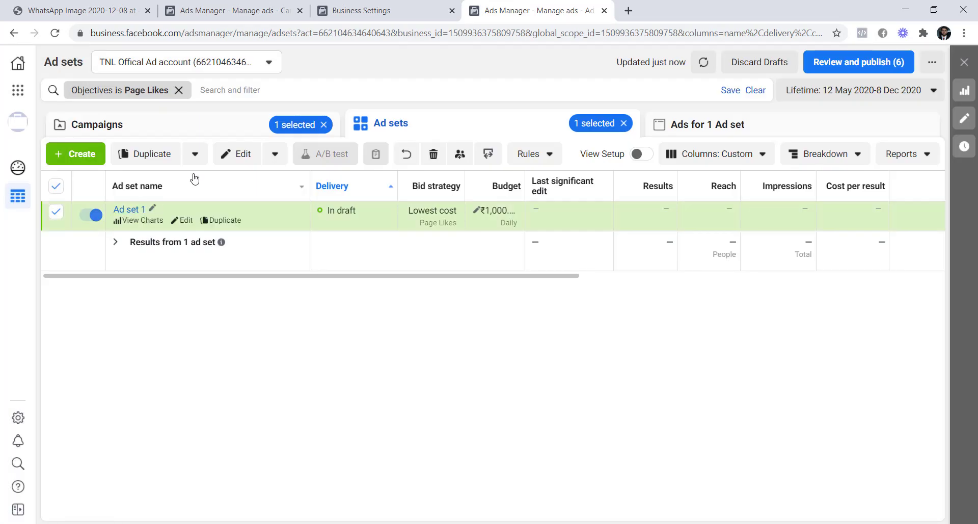
pyautogui.click(153, 155)
pyautogui.click(640, 369)
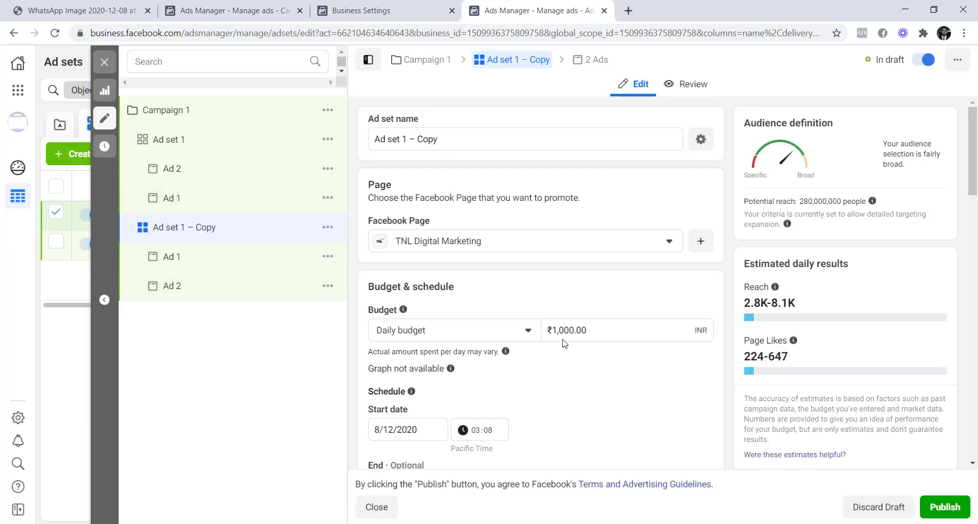
# Step: Compare the daily budget settings of Ad set 1 and its copy
pyautogui.moveTo(595, 332); pyautogui.dragTo(558, 328)
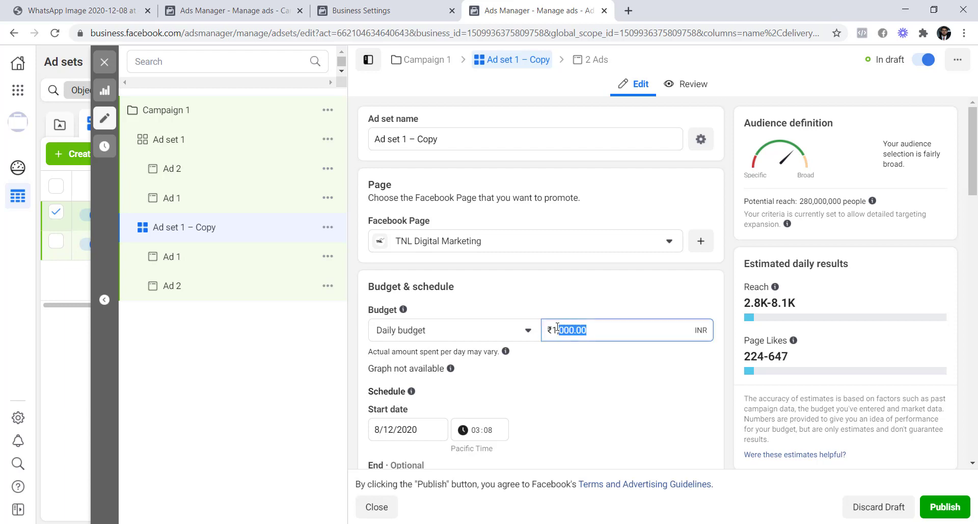
pyautogui.click(550, 298)
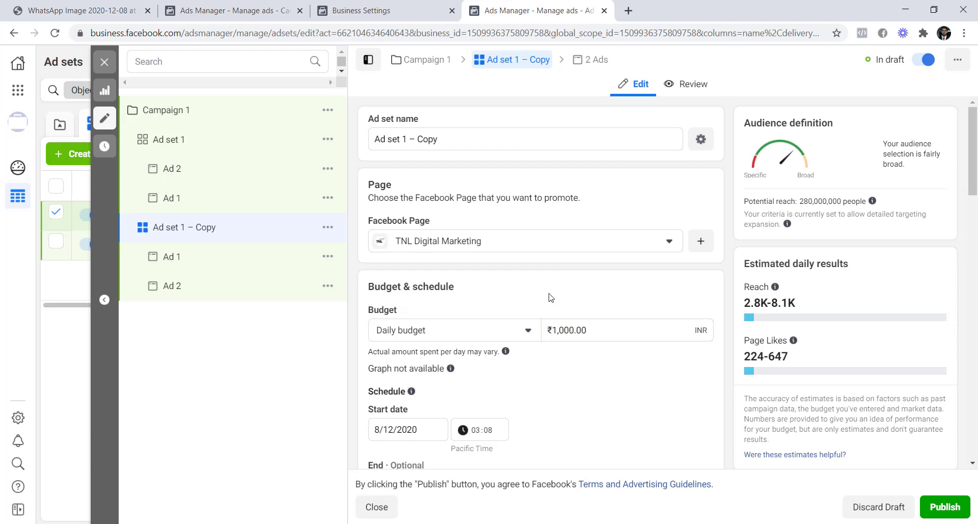
pyautogui.click(221, 138)
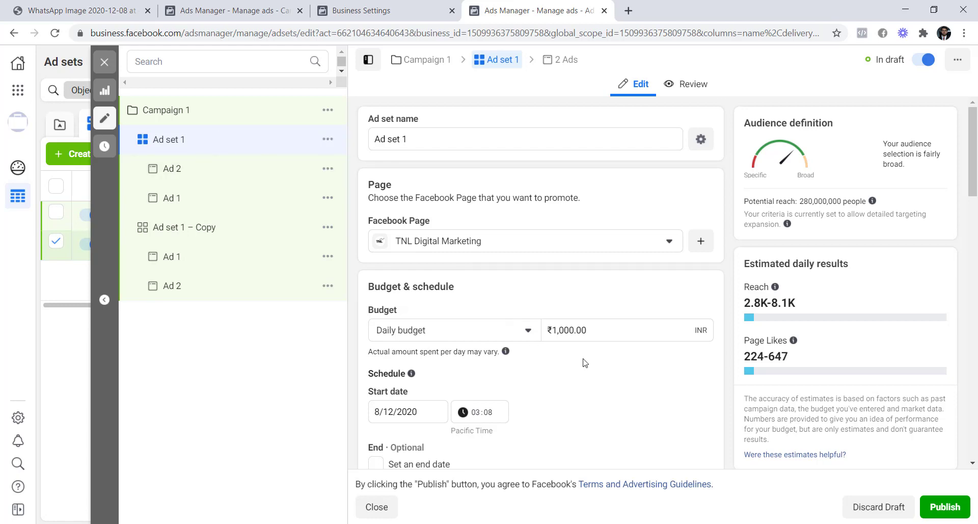
pyautogui.click(200, 227)
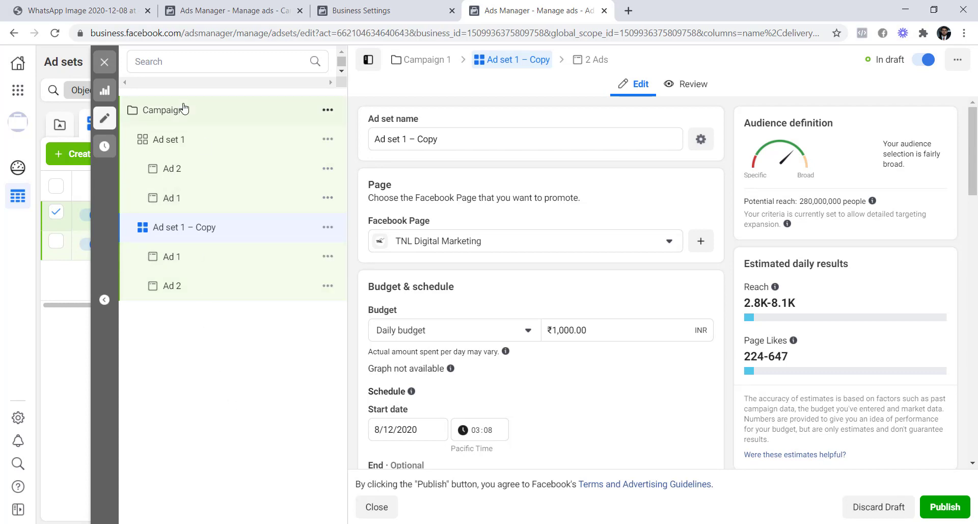
pyautogui.click(597, 337)
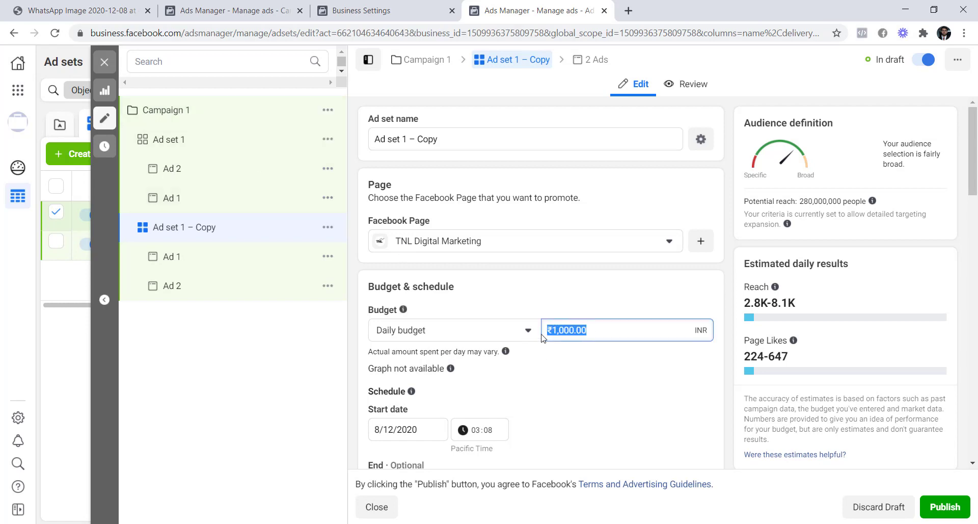
pyautogui.click(346, 342)
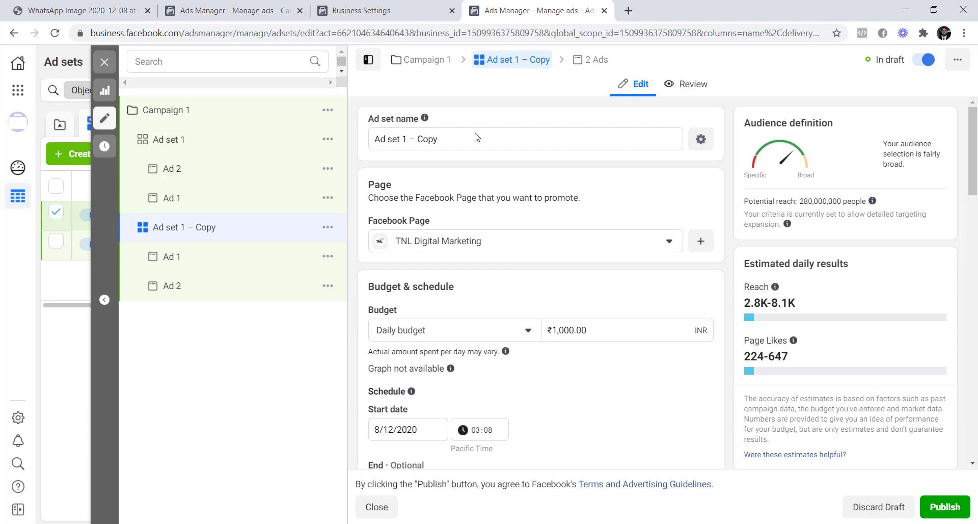
# Step: Rename the copied ad set "Ad set 2"
pyautogui.moveTo(437, 139); pyautogui.dragTo(403, 139)
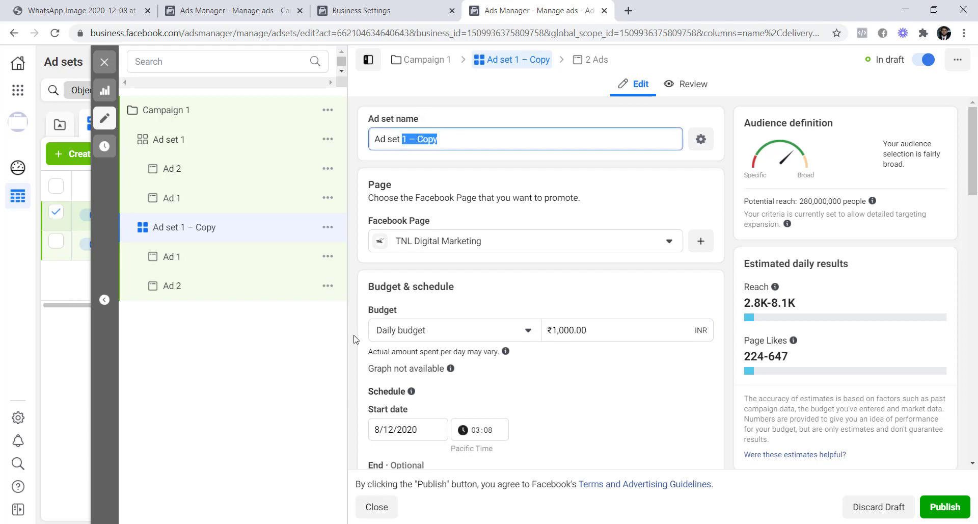
pyautogui.press('BackSpace')
pyautogui.click(359, 344)
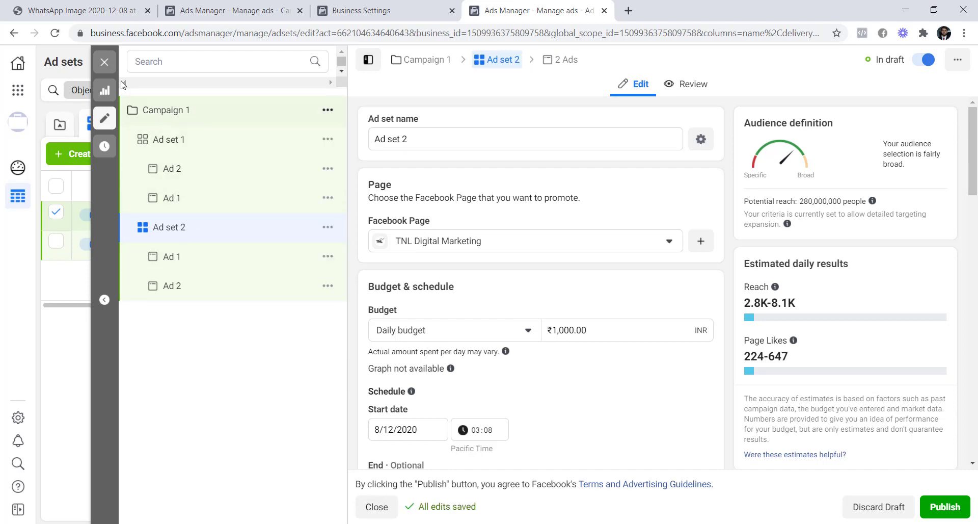
# Step: Turn on campaign budget optimisation for Campaign 1 and set its daily campaign budget to ₹1,000
pyautogui.click(160, 111)
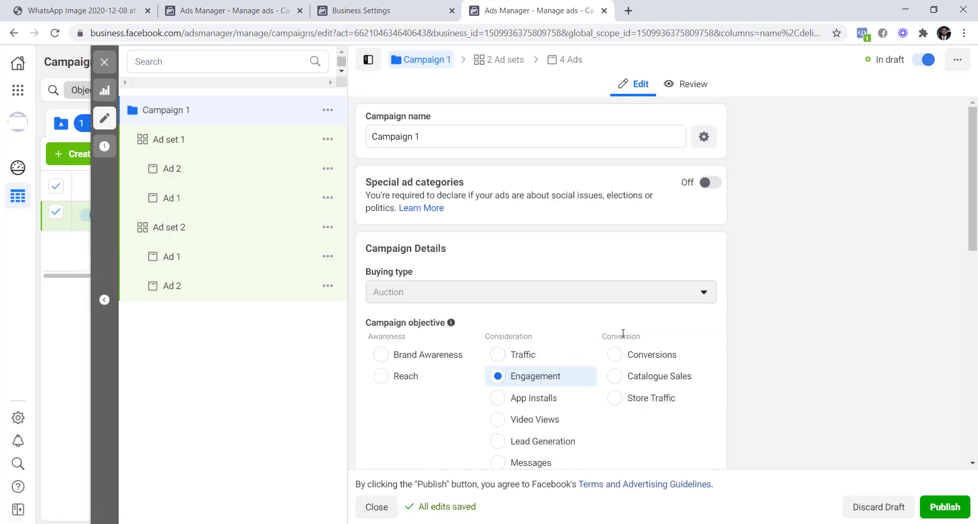
pyautogui.scroll(-8, 657, 377)
pyautogui.scroll(-2, 685, 404)
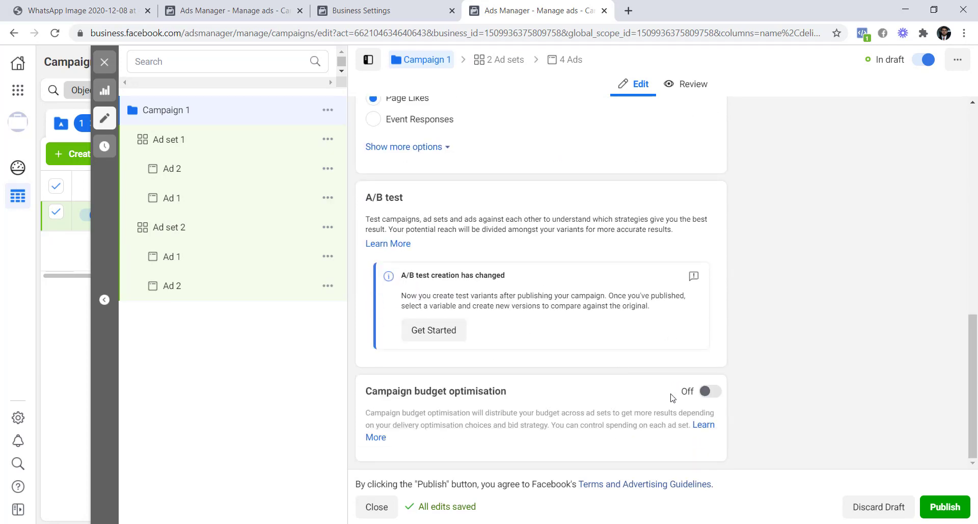
pyautogui.click(711, 385)
pyautogui.scroll(-1, 669, 384)
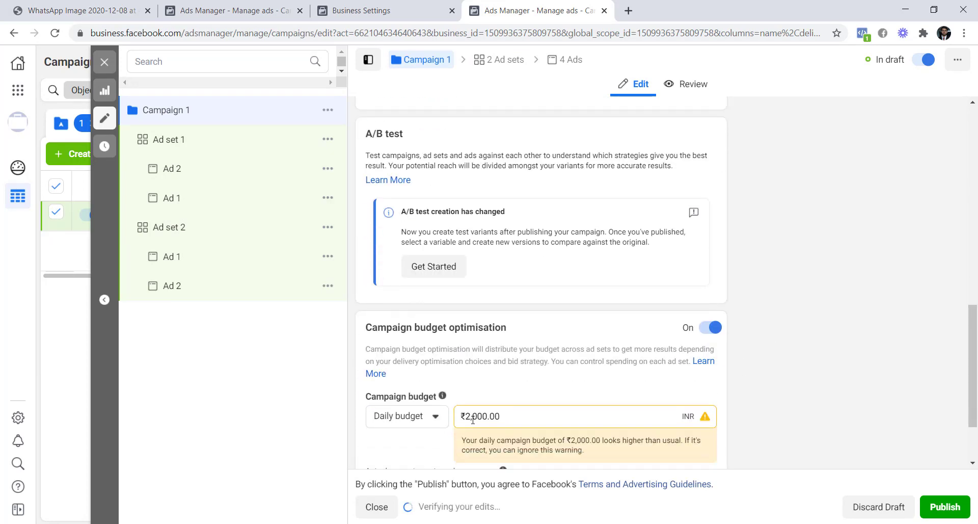
pyautogui.moveTo(546, 411); pyautogui.dragTo(459, 411)
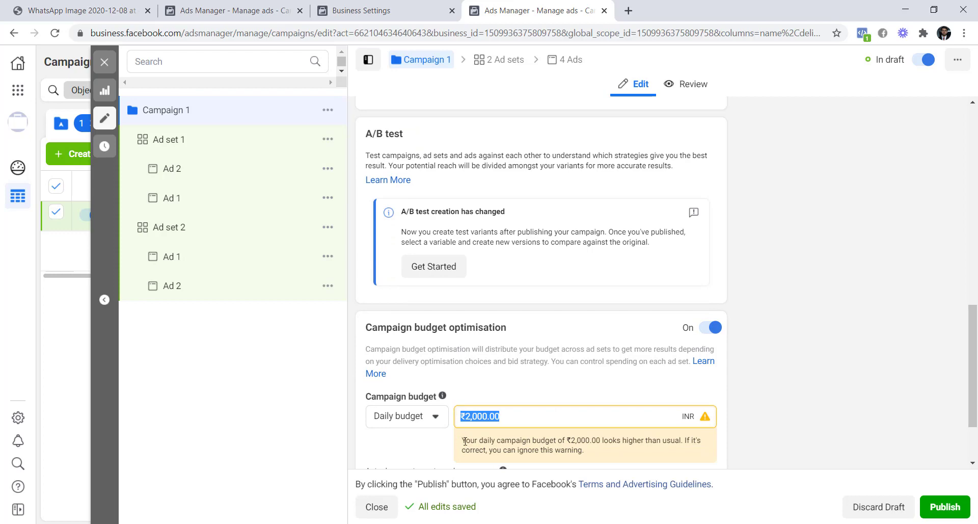
pyautogui.press('BackSpace')
pyautogui.write('1')
pyautogui.click(831, 399)
pyautogui.scroll(-2, 689, 372)
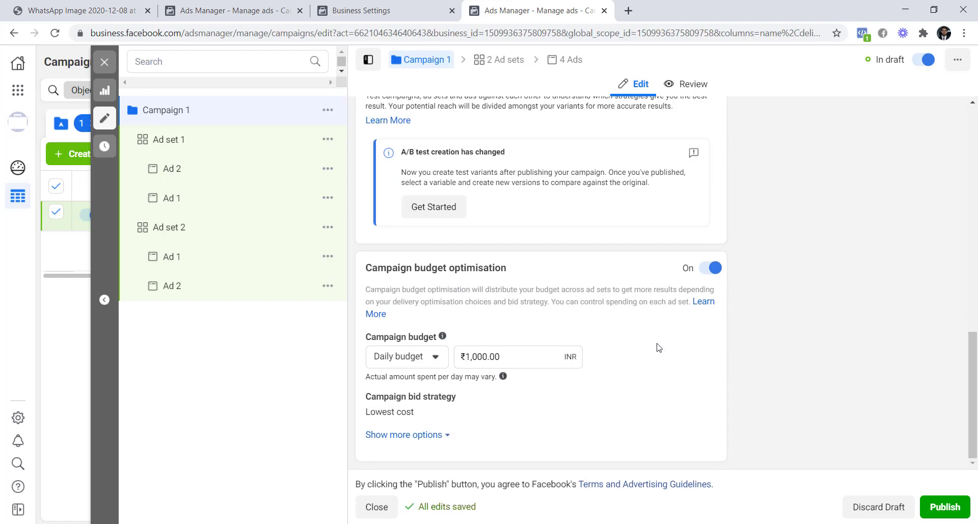